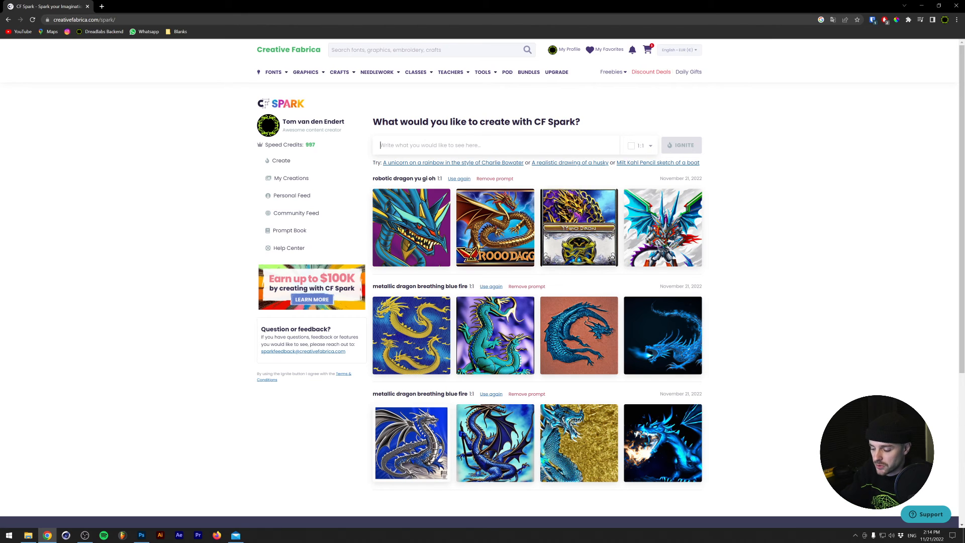
Step: Generate CF Spark images from the prompt "robotic dragon yu gi oh digimon metal wings blue fire"
type("robotic dragon ")
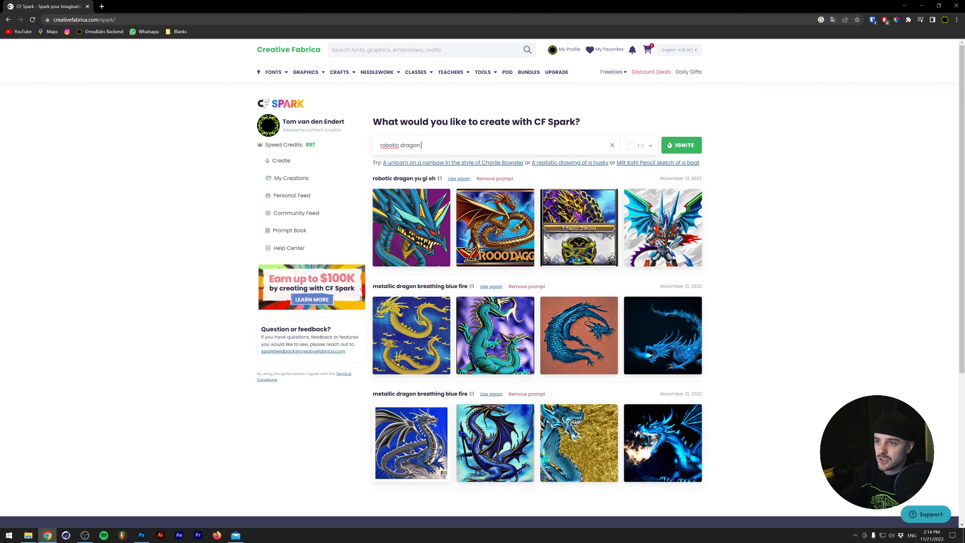
type("yu gi oh digimon metal wings ")
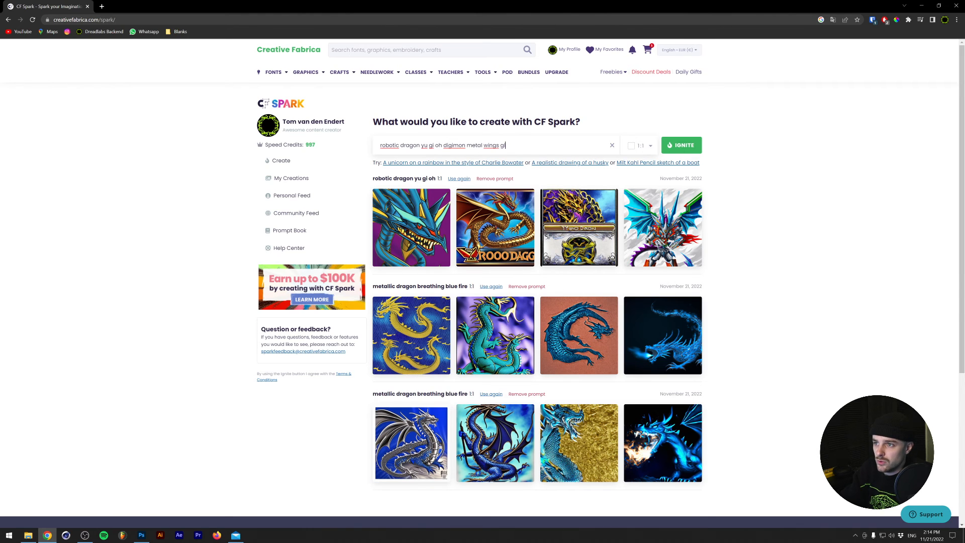
type("blue fire")
key("Return")
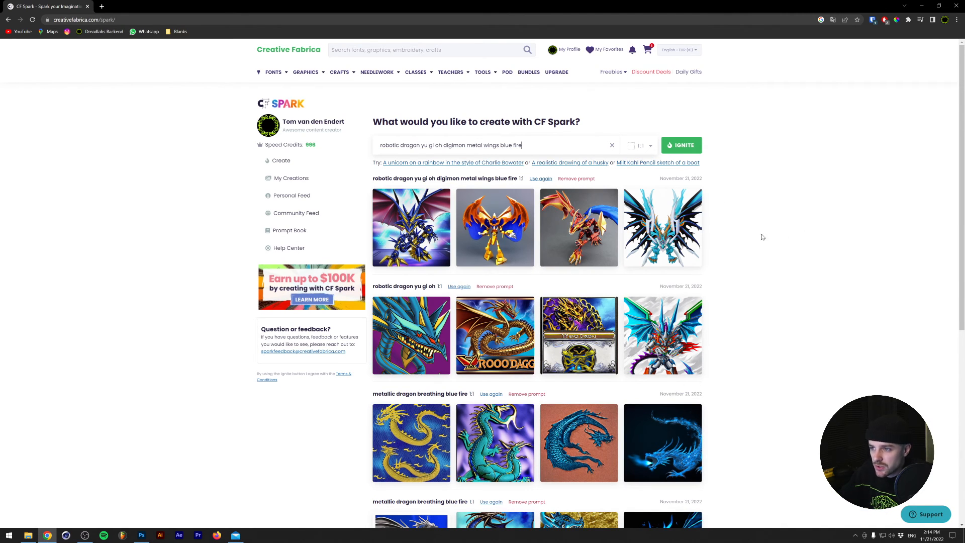
Step: Publish the blue-and-gold winged dragon from the "metal wings blue fire" results and download it from its product page
left_click(578, 228)
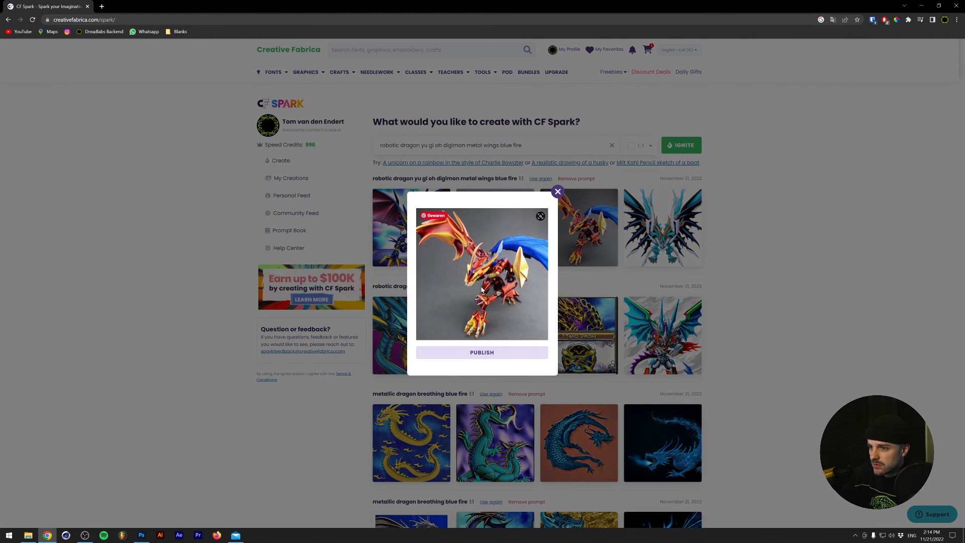
key("Escape")
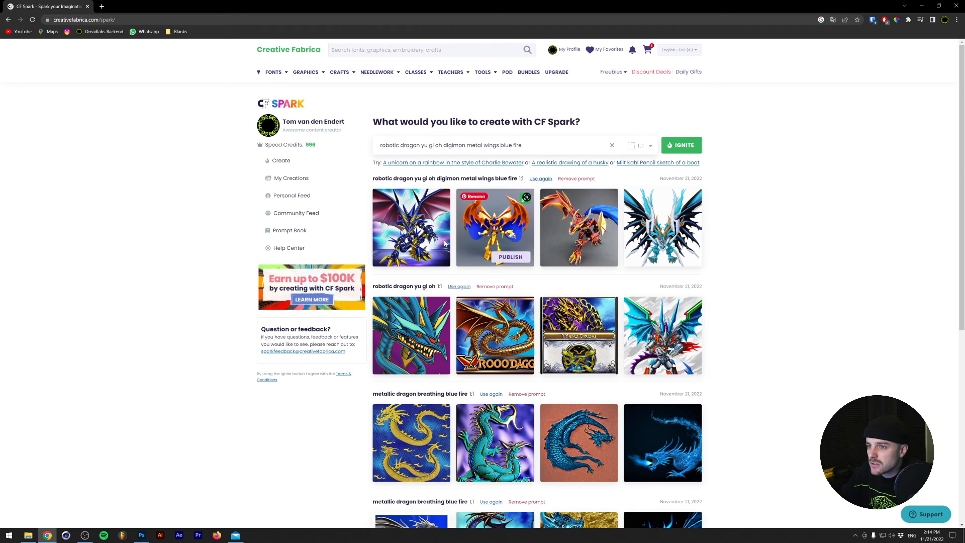
left_click(427, 257)
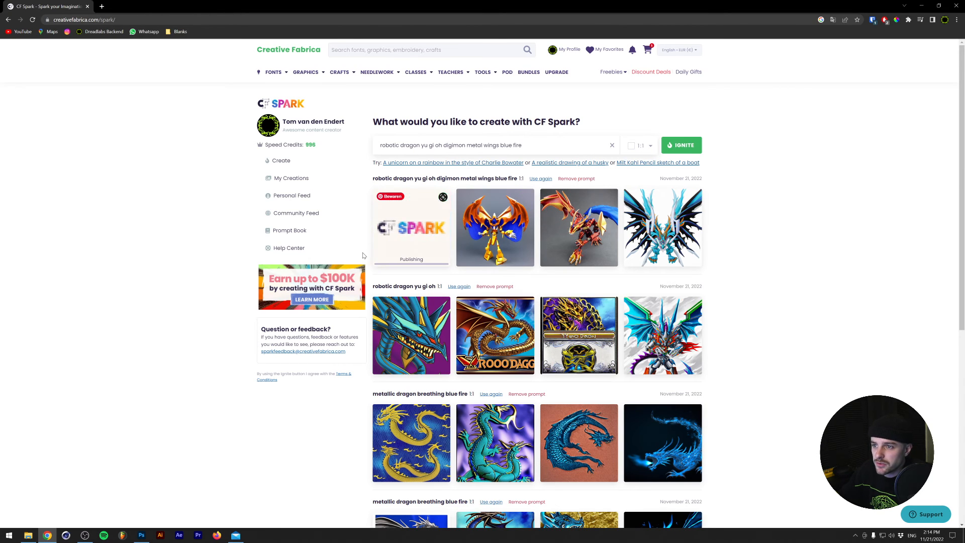
mouse_move(464, 261)
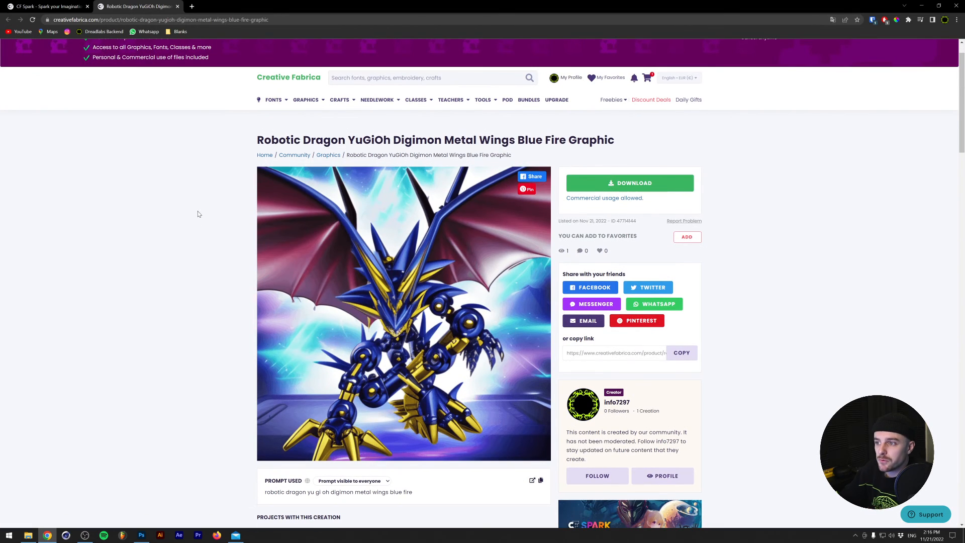
left_click(649, 188)
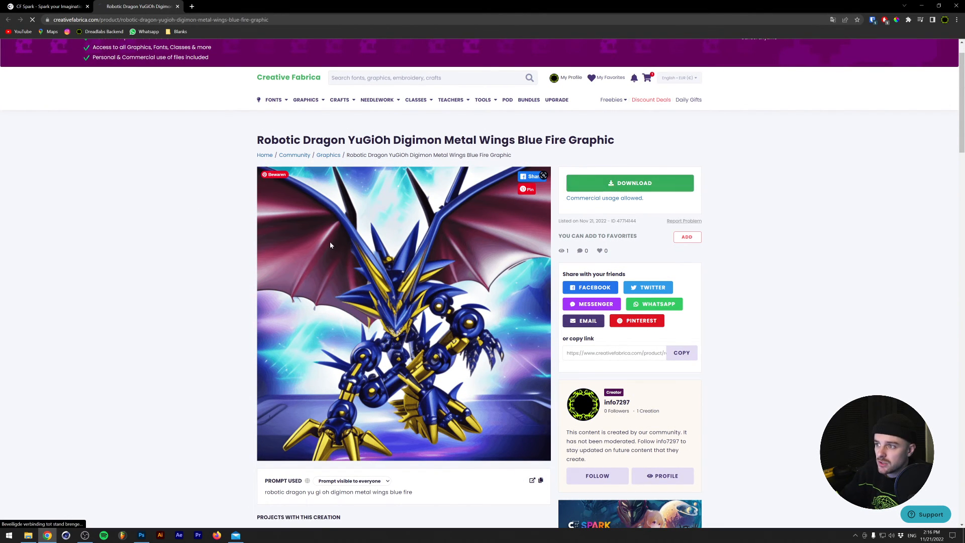
scroll(146, 257, "down", 2)
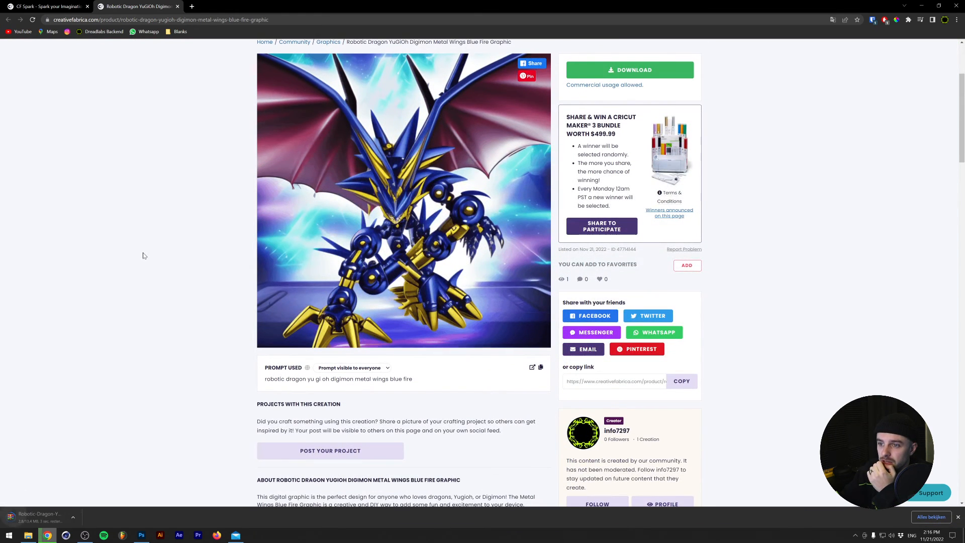
scroll(143, 257, "up", 2)
Step: Back on the CF Spark page, replace the prompt's ending with "lightning bladed arms gundam" and generate new images
left_click(46, 7)
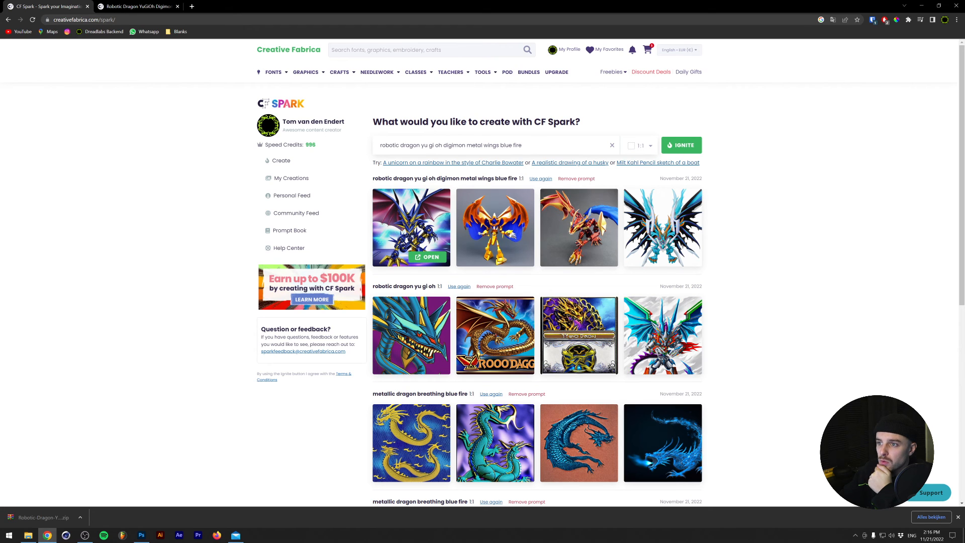
key("ctrl+shift+Left")
key("ctrl+shift+Left")
key("ctrl+shift+Left")
key("ctrl+shift+Left")
type("lightning bladed ")
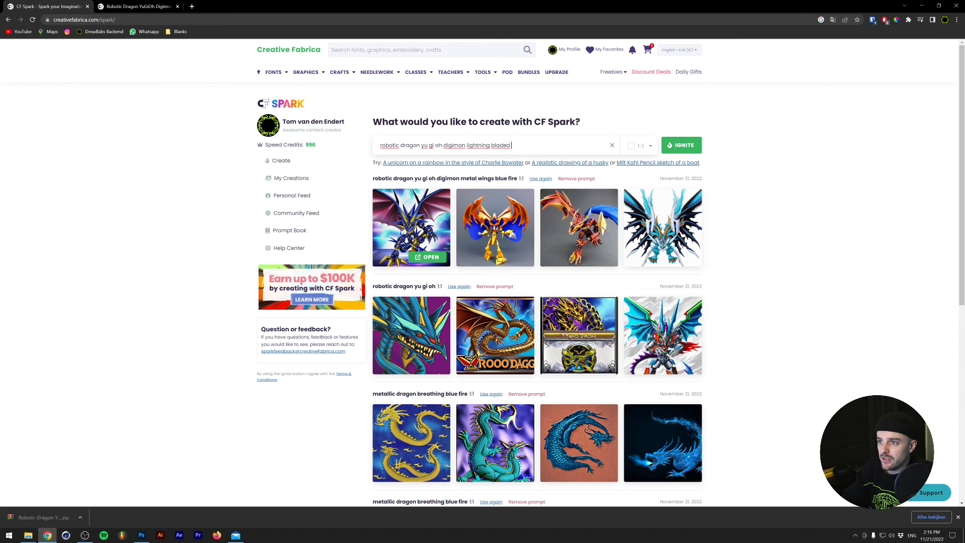
type("arms gundam")
key("Return")
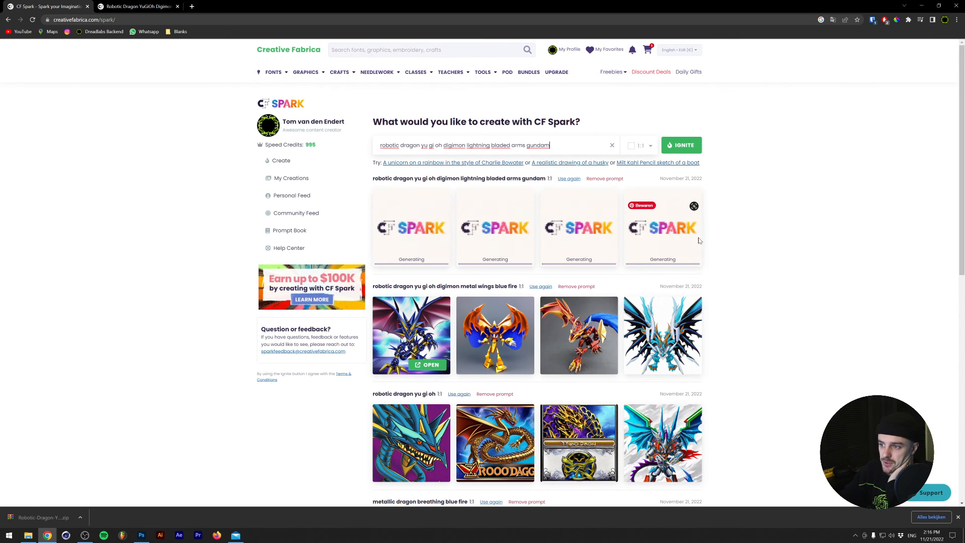
Step: Examine the published dragon graphic on its product page, and look through the generated image rows on the CF Spark page
key("ctrl+Tab")
scroll(404, 273, "down", 1)
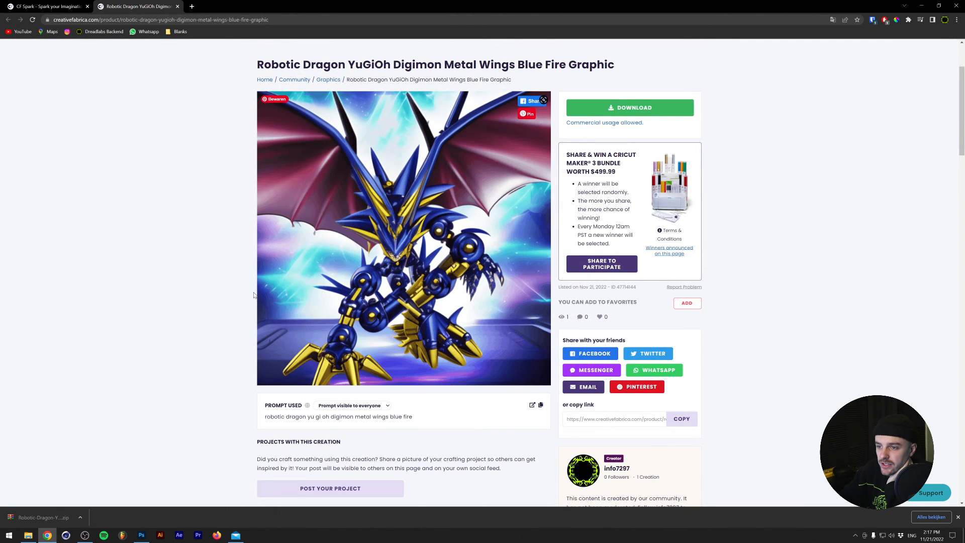
scroll(411, 277, "up", 1)
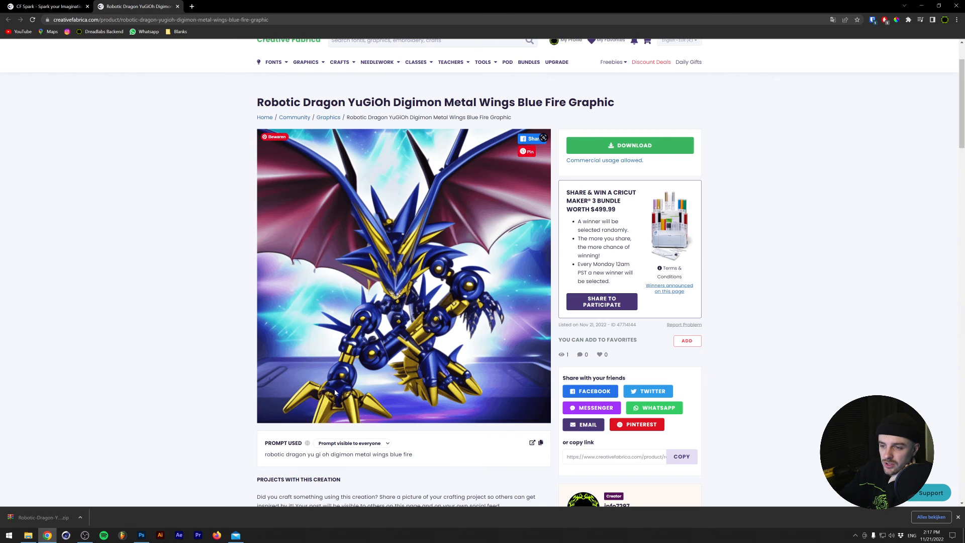
left_click(47, 6)
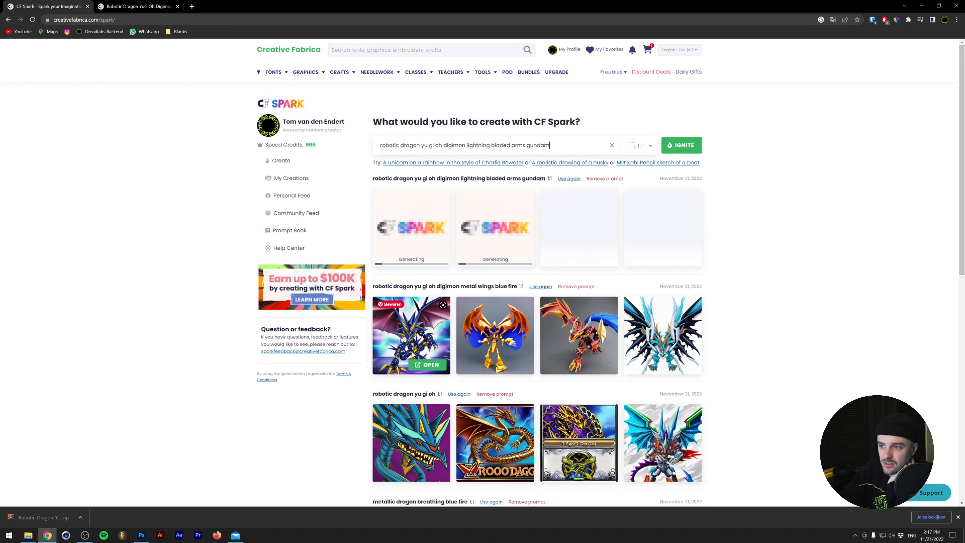
scroll(751, 278, "down", 1)
scroll(749, 279, "up", 1)
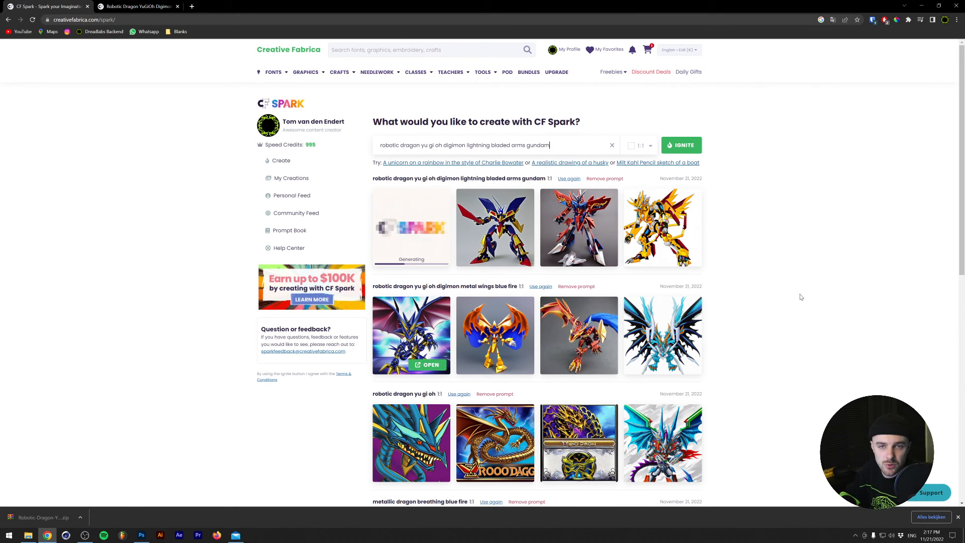
scroll(764, 322, "down", 2)
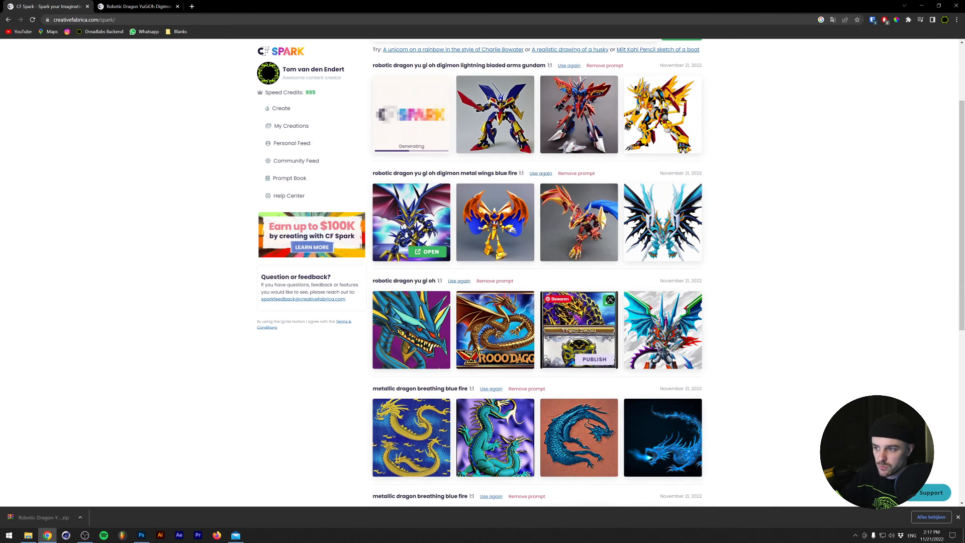
scroll(592, 354, "up", 2)
scroll(596, 352, "down", 1)
scroll(606, 352, "up", 1)
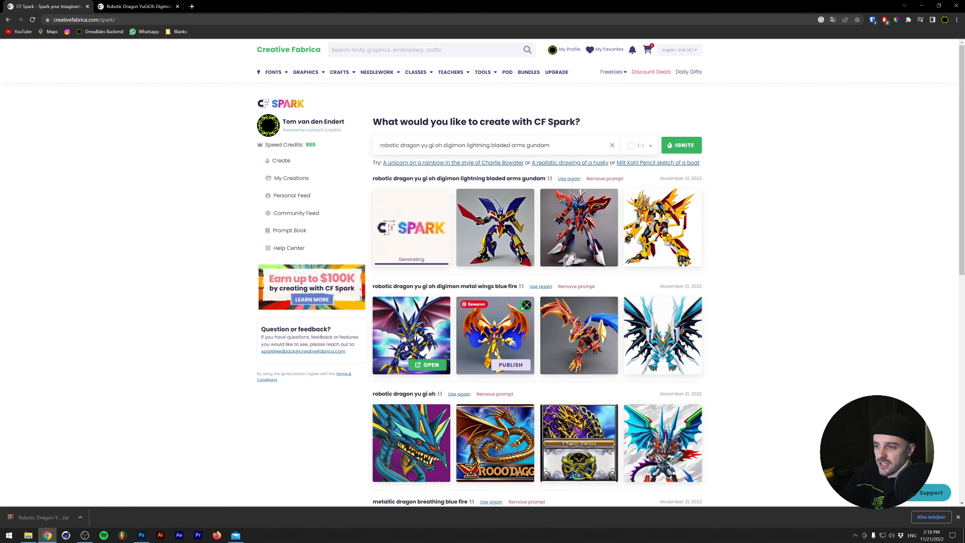
Step: Publish the red dragon with blue and orange wings from the "metal wings blue fire" results
right_click(587, 366)
left_click(577, 348)
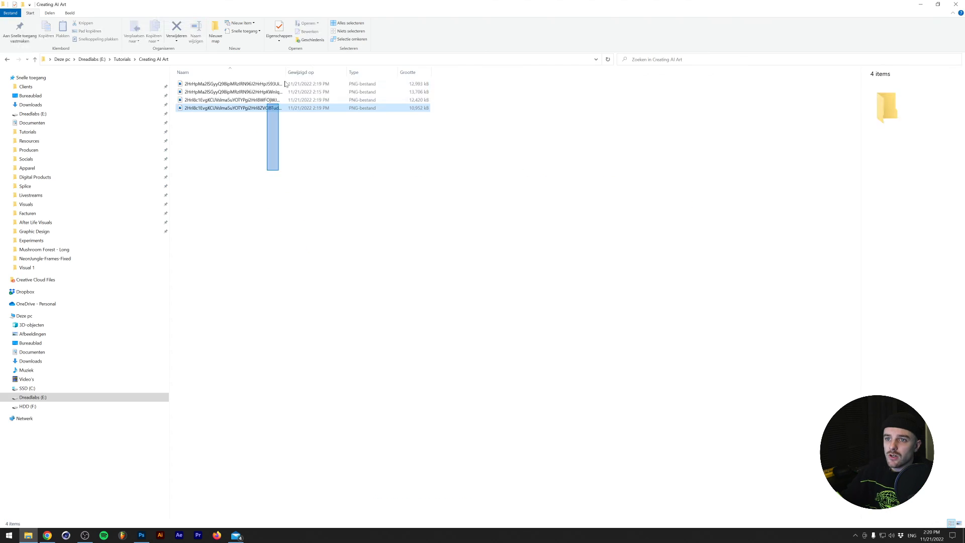
Step: In File Explorer's Creating AI Art folder, show the downloaded PNG files as large thumbnails
key("ctrl+a")
scroll(269, 149, "up", 2)
scroll(265, 139, "up", 1)
left_click(266, 136)
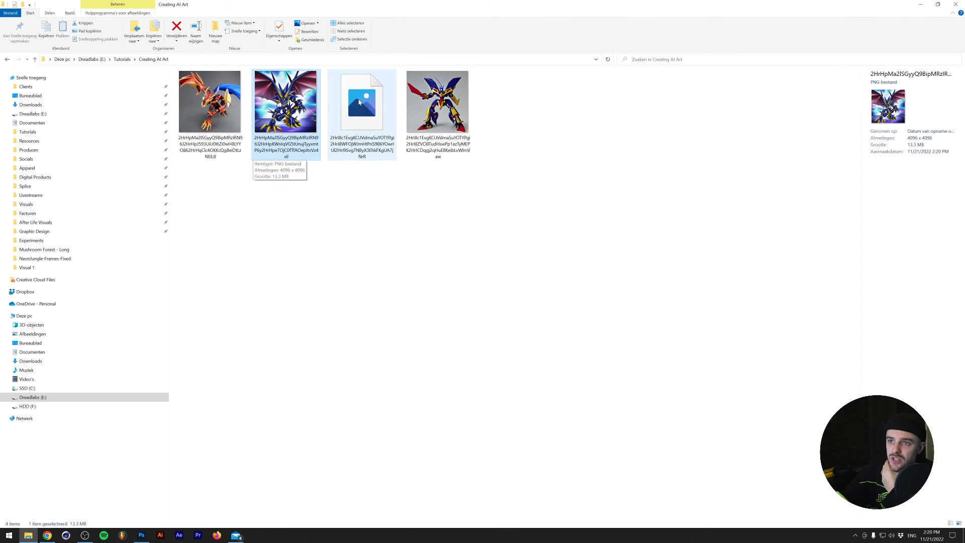
Step: Open the blue-and-gold winged dragon image, inspect its detail up close, and close the viewer
double_click(298, 100)
scroll(439, 299, "up", 4)
scroll(449, 290, "down", 4)
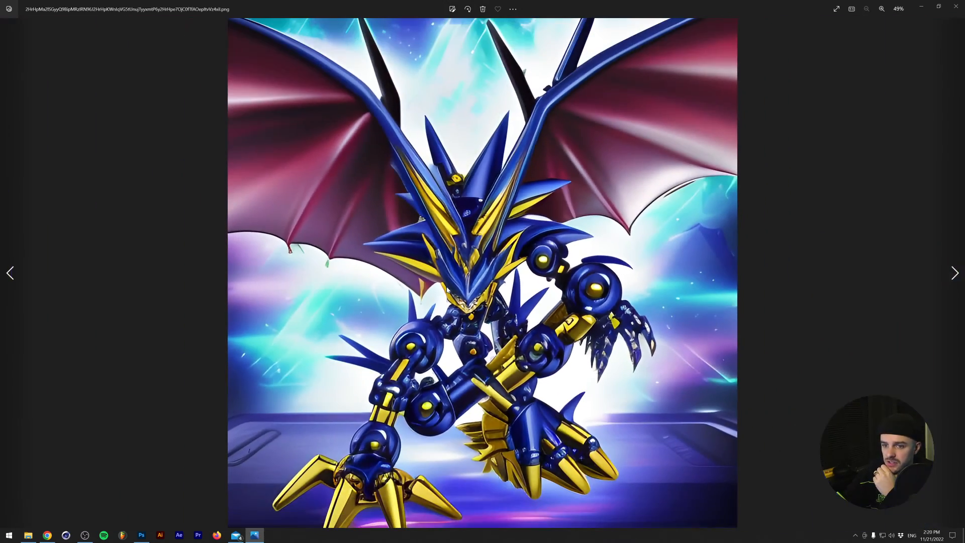
left_click(956, 6)
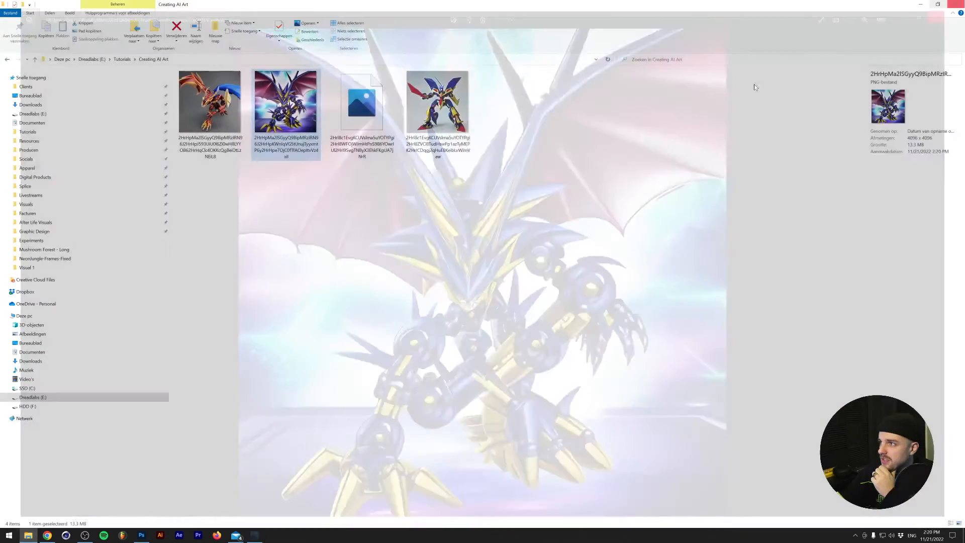
Step: Return to CF Spark in Chrome, set the image ratio to 2:3 and generate the current prompt again
left_click(47, 535)
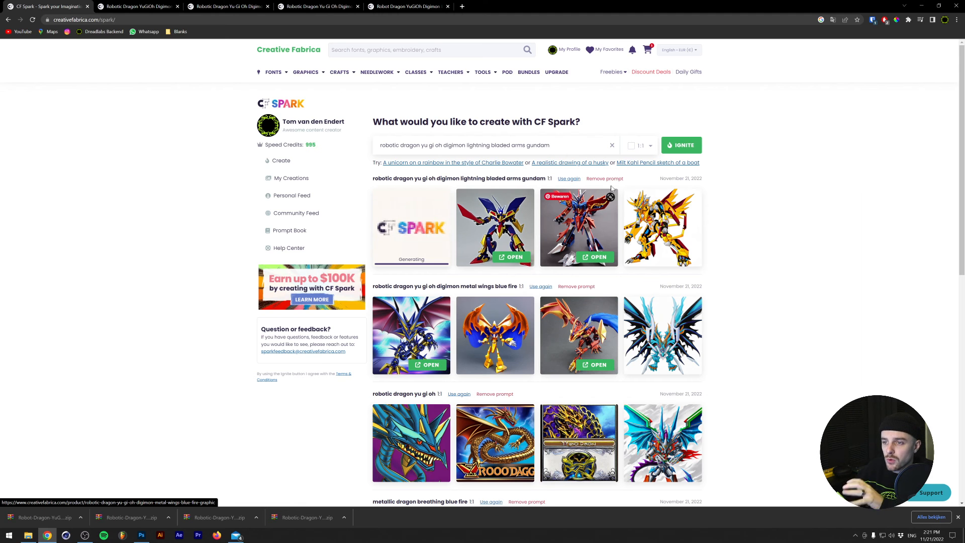
left_click(645, 146)
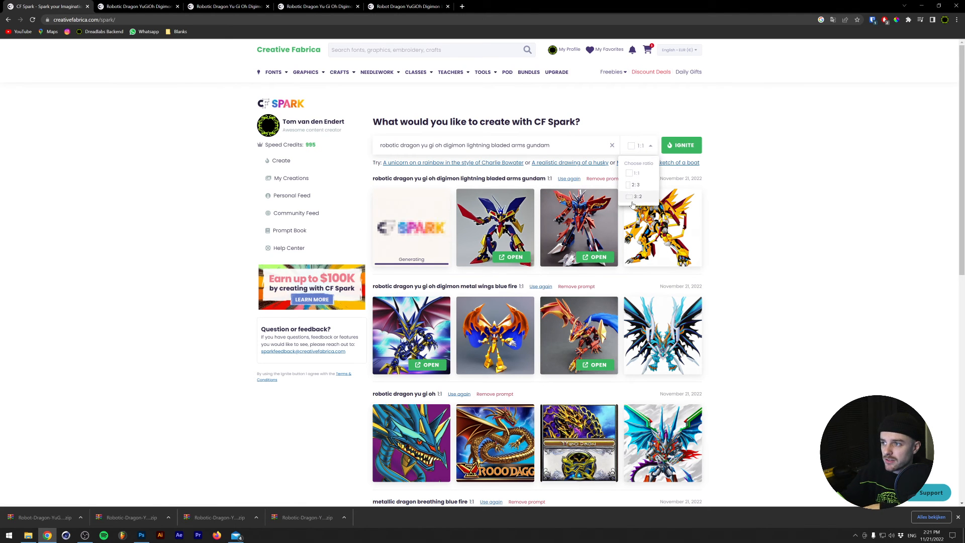
left_click(637, 185)
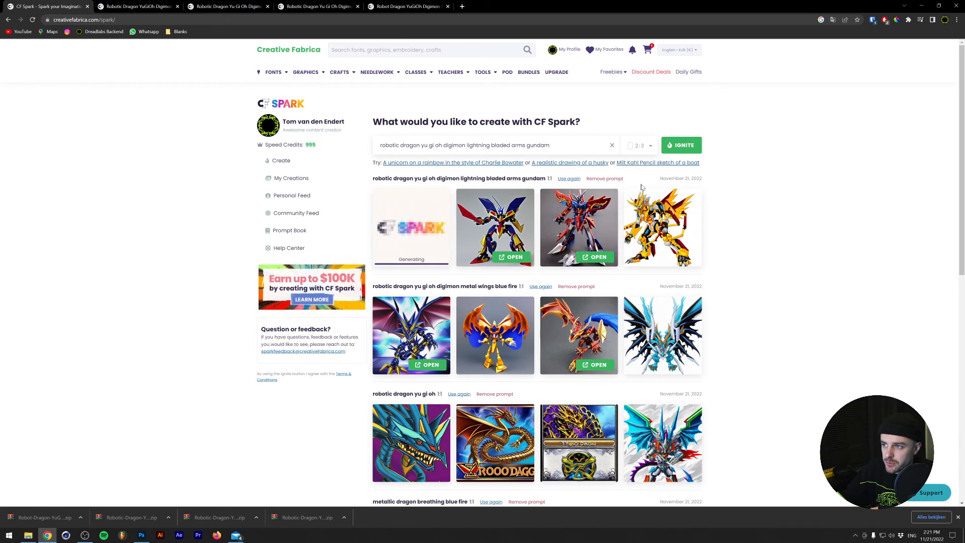
left_click(681, 145)
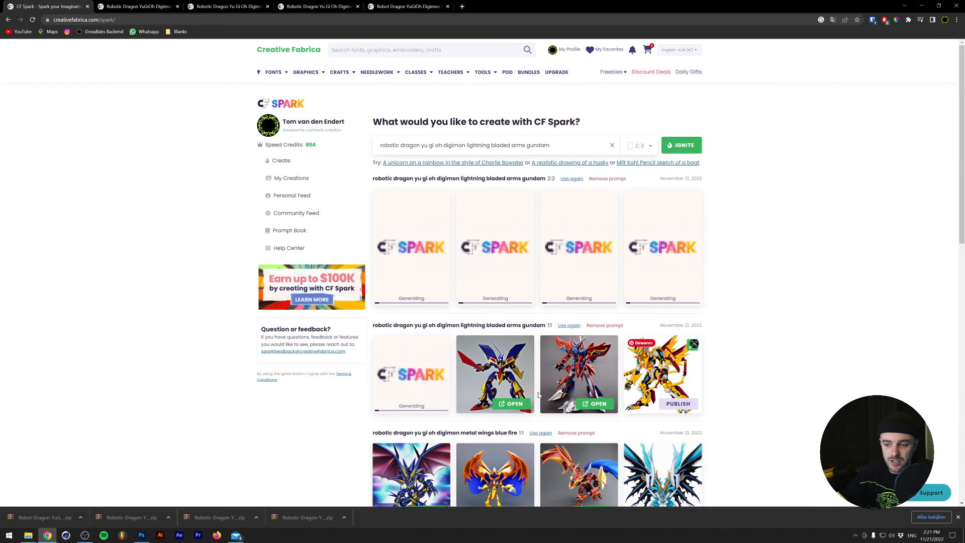
Step: Publish the second and fourth images of the 2:3 "lightning bladed arms gundam" results
scroll(480, 341, "down", 1)
scroll(480, 340, "down", 3)
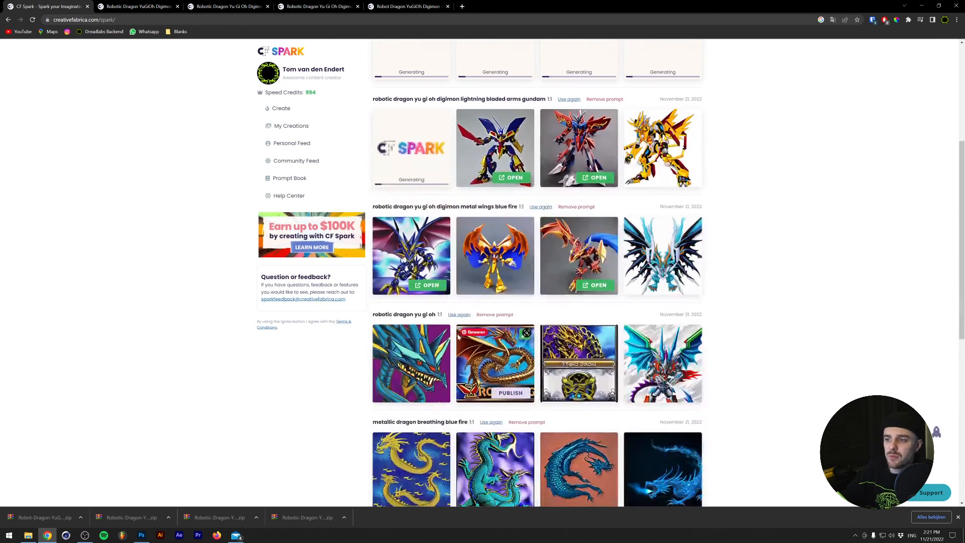
scroll(380, 356, "up", 5)
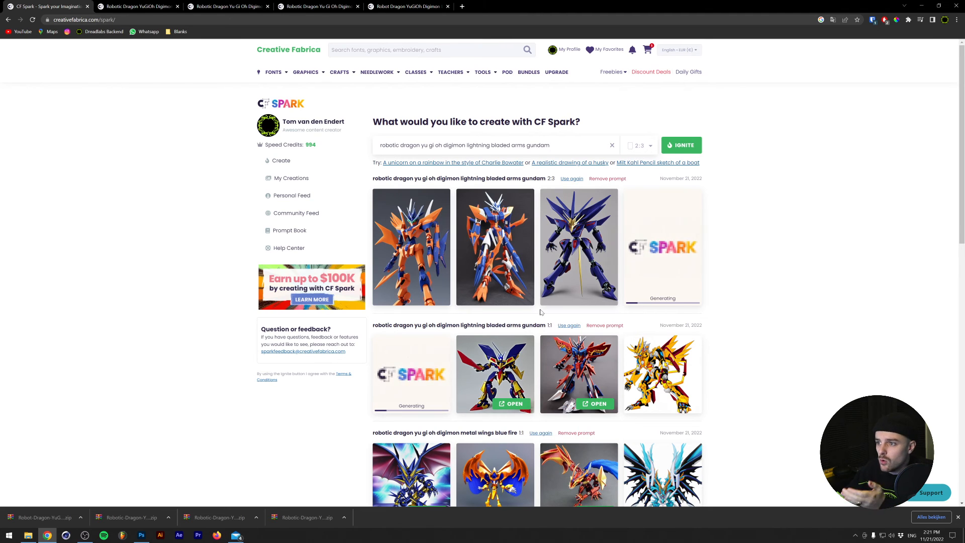
left_click(507, 297)
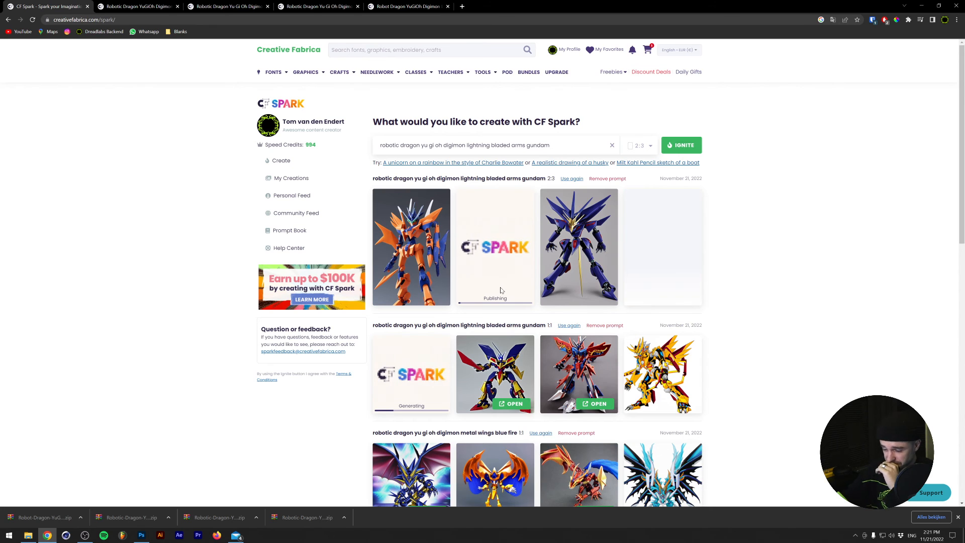
left_click(676, 297)
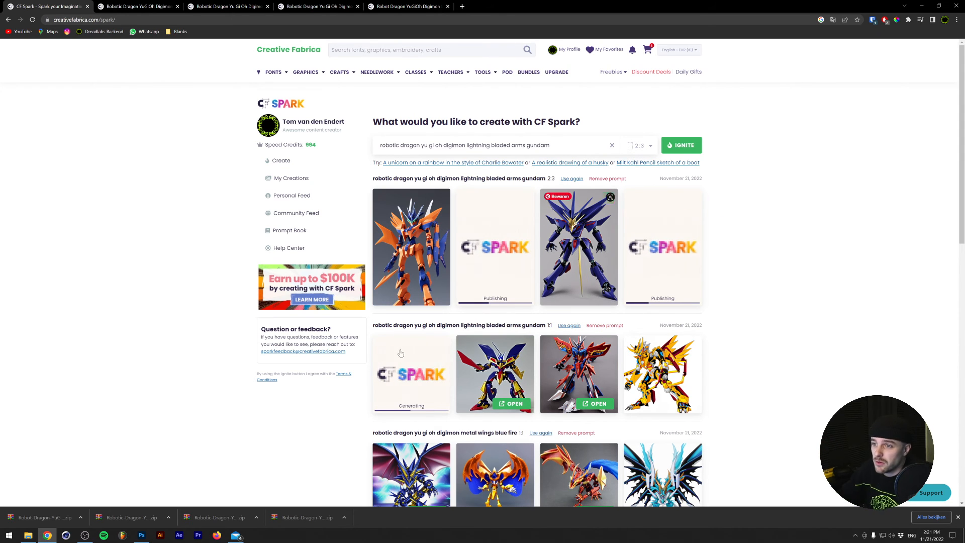
scroll(752, 310, "down", 1)
scroll(753, 311, "up", 1)
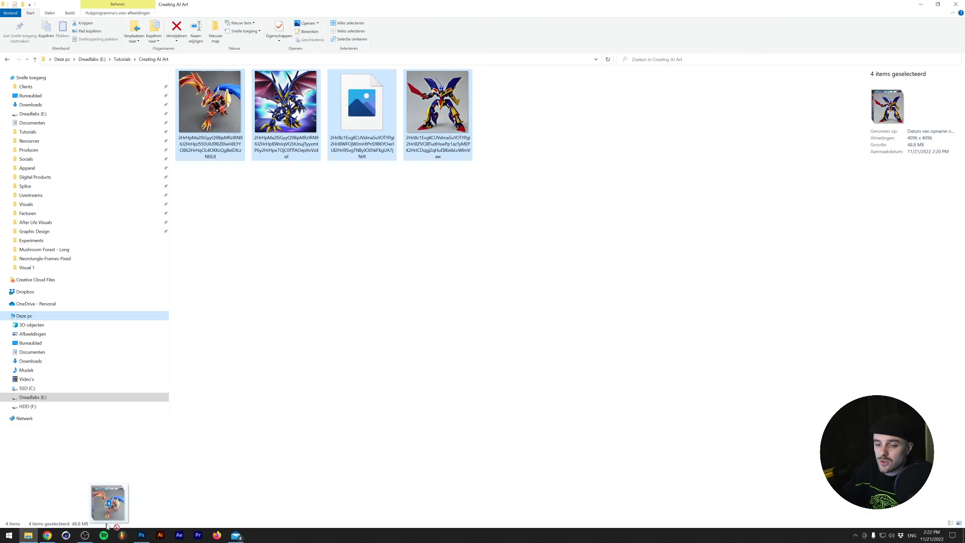
Step: Place the four downloaded PNG images into the Photoshop document and move the blue winged dragon layer above the others
left_click_drag(107, 527, 408, 231)
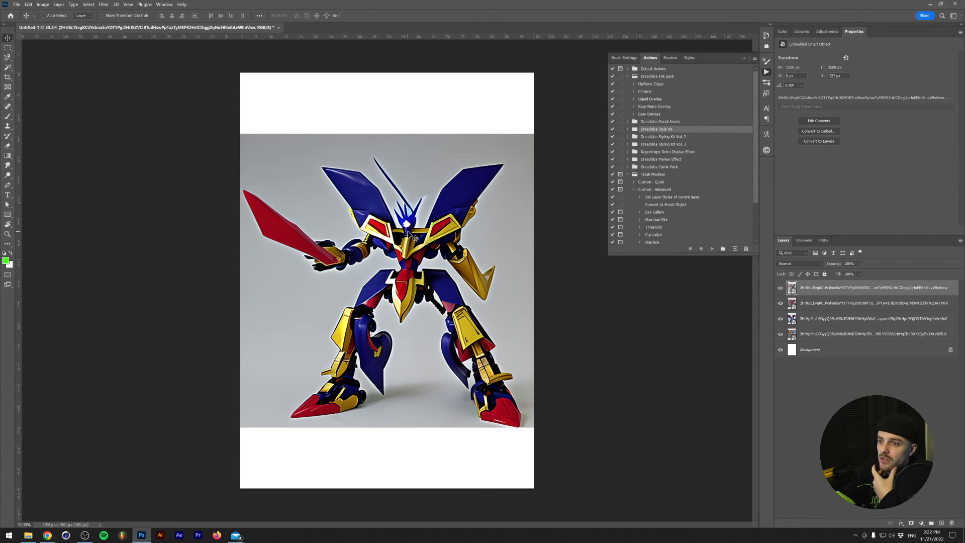
left_click_drag(800, 288, 782, 324)
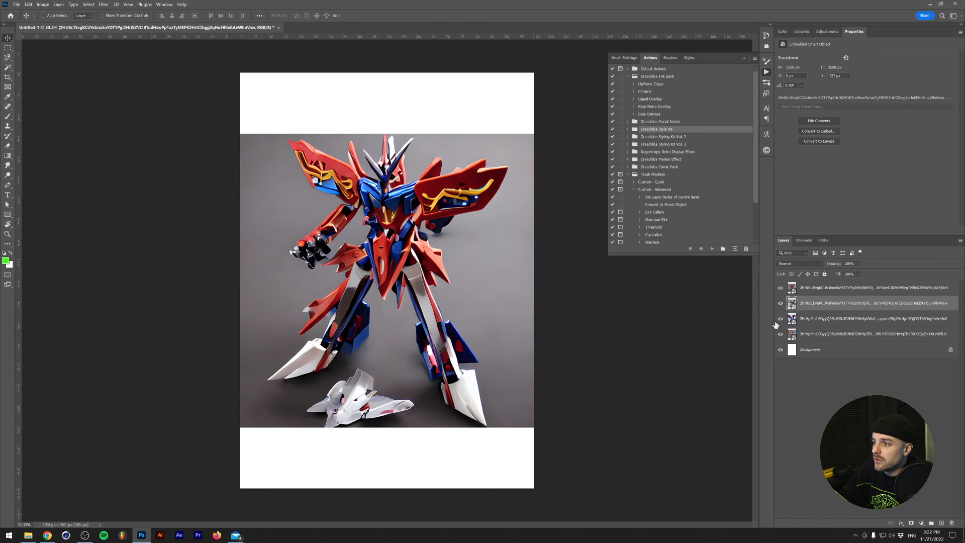
left_click_drag(806, 280, 804, 282)
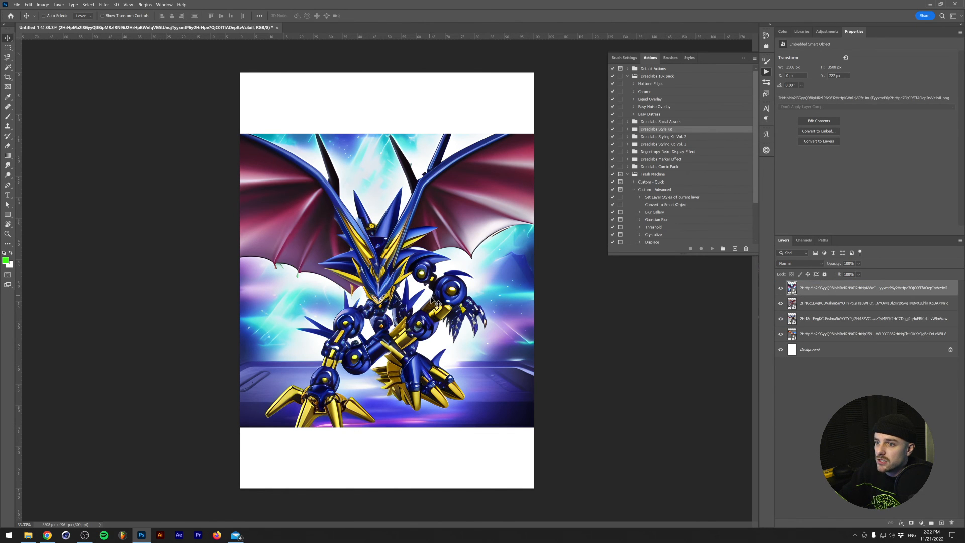
Step: Try to mask the blue winged dragon out of its background using an automatic subject selection
left_click(89, 4)
left_click(95, 87)
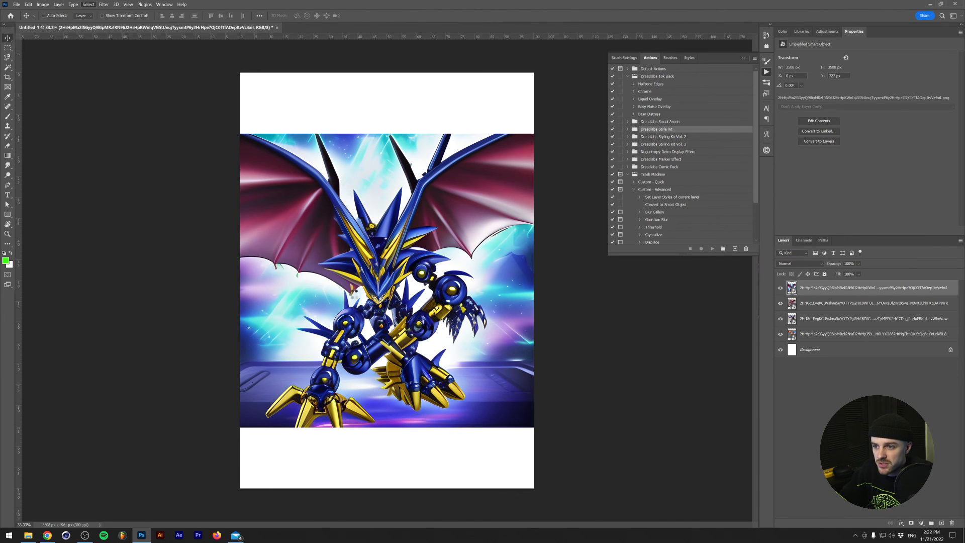
left_click(911, 524)
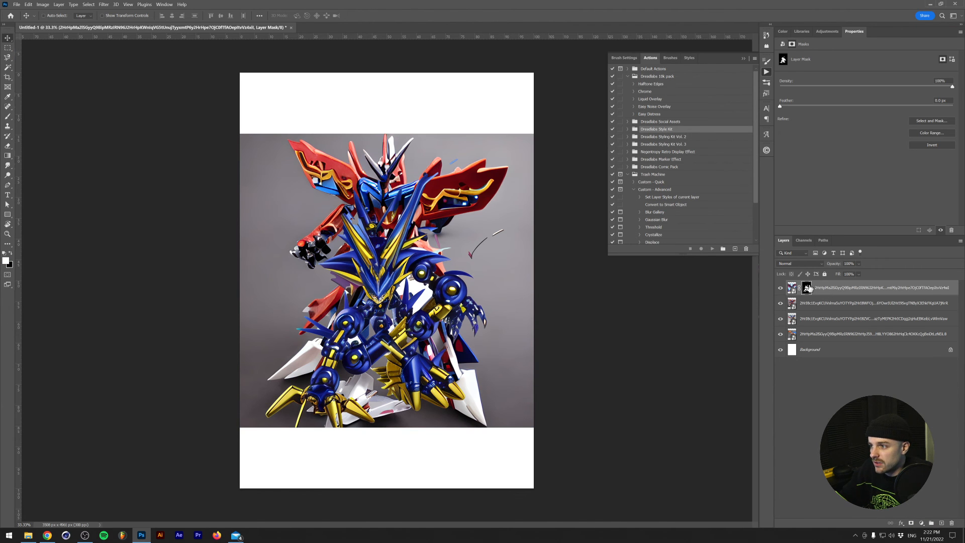
left_click(809, 288, "shift")
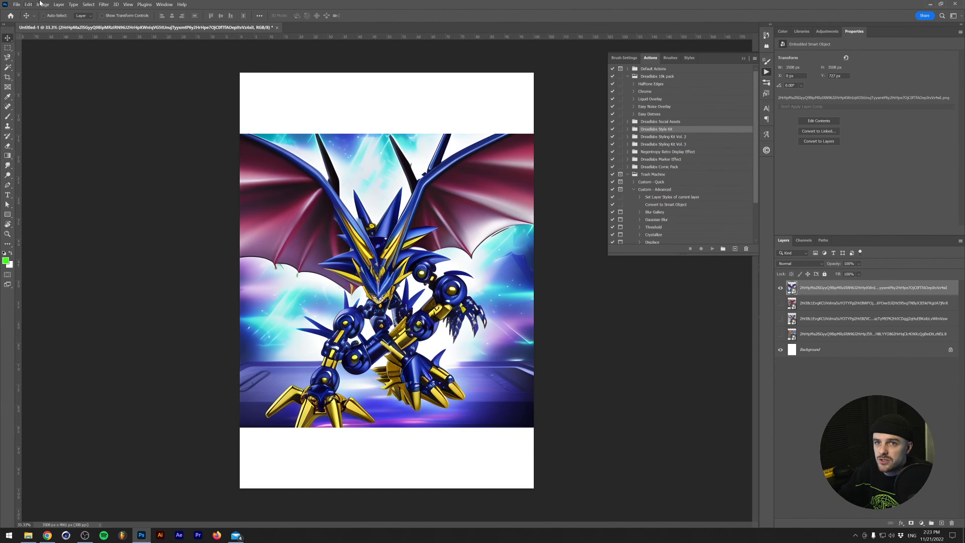
Step: Select the blue dragon in Select and Mask, adding both wings and subtracting stray background around its neck and shoulders
left_click(89, 4)
left_click(116, 104)
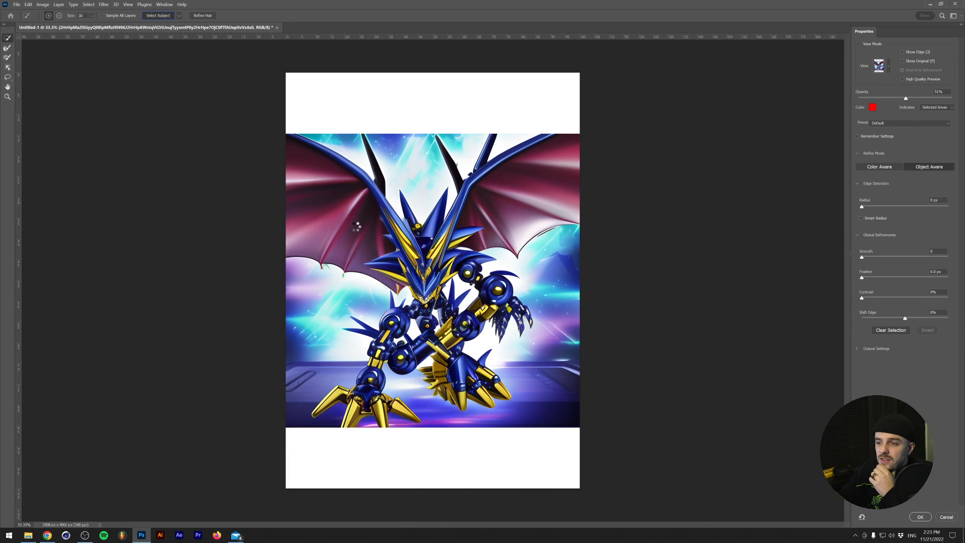
left_click(158, 15)
left_click_drag(338, 228, 350, 216)
left_click(376, 173)
left_click(437, 219)
left_click(452, 169)
left_click_drag(484, 201, 533, 180)
left_click(485, 153)
left_click(469, 242)
left_click(466, 295, "alt")
left_click(448, 287, "alt")
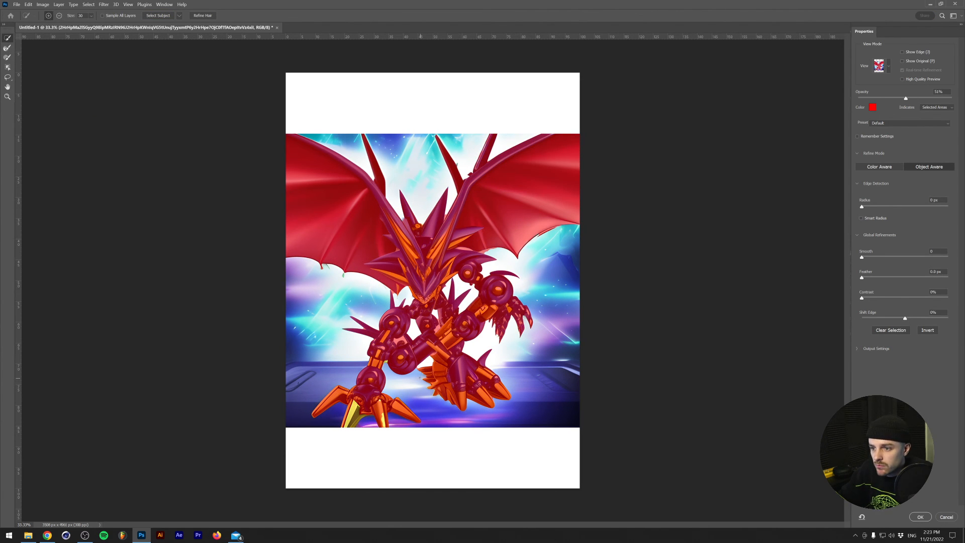
left_click(408, 295, "alt")
Step: Check the selection in Black & White view, set Contrast to about 43% and apply it as the dragon's layer mask
left_click(881, 66)
left_click(870, 157)
left_click(893, 298)
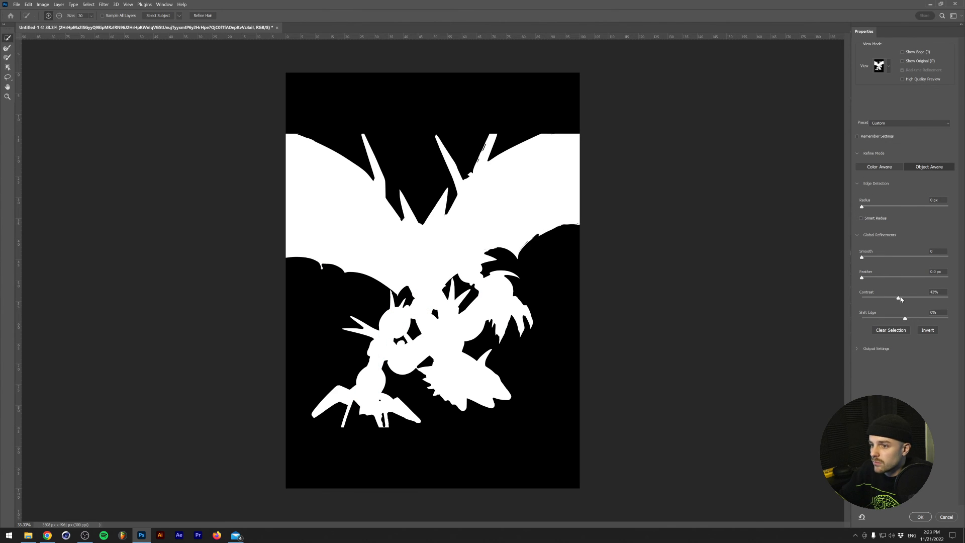
key("Return")
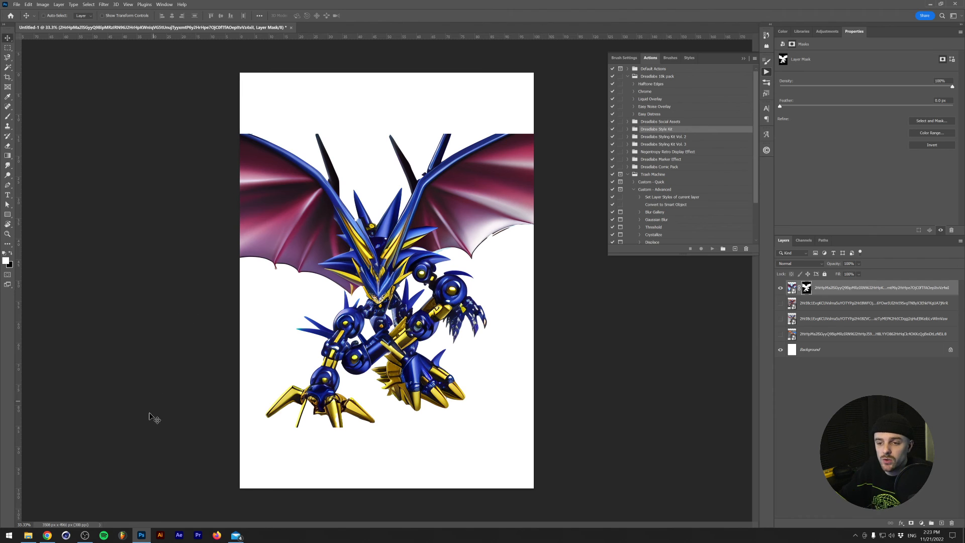
Step: Switch to Chrome, open the two published 2:3 "lightning bladed arms gundam" images in new tabs and download them
mouse_move(46, 538)
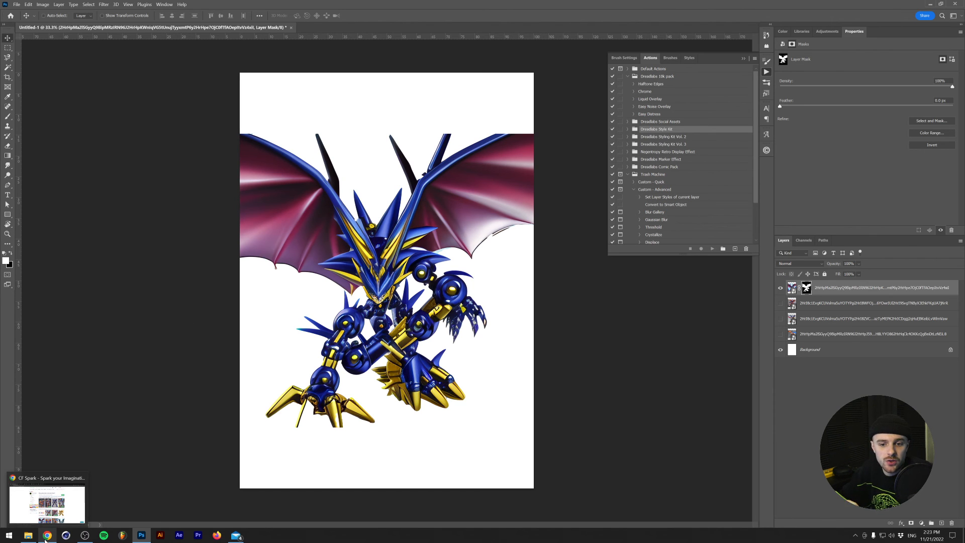
left_click(47, 537)
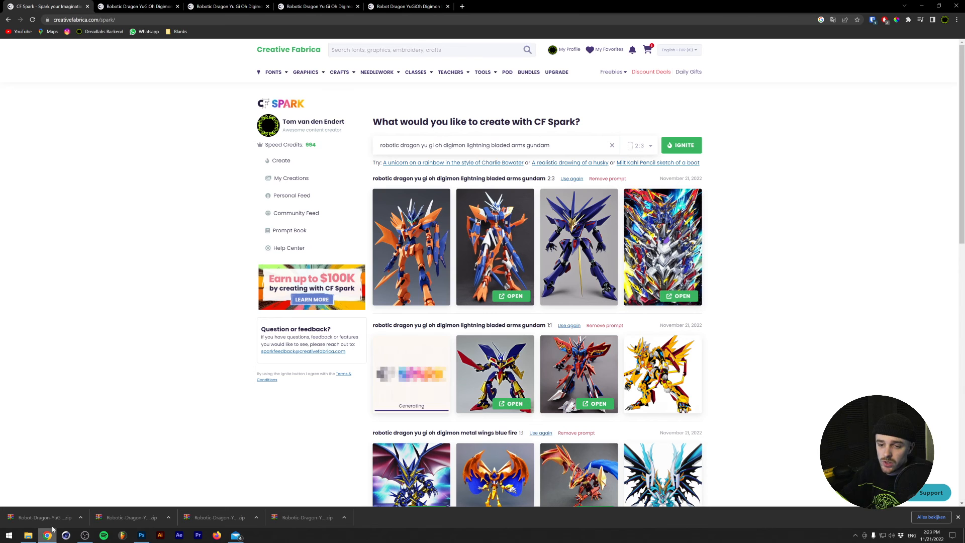
middle_click(509, 299)
middle_click(679, 297)
left_click(121, 6)
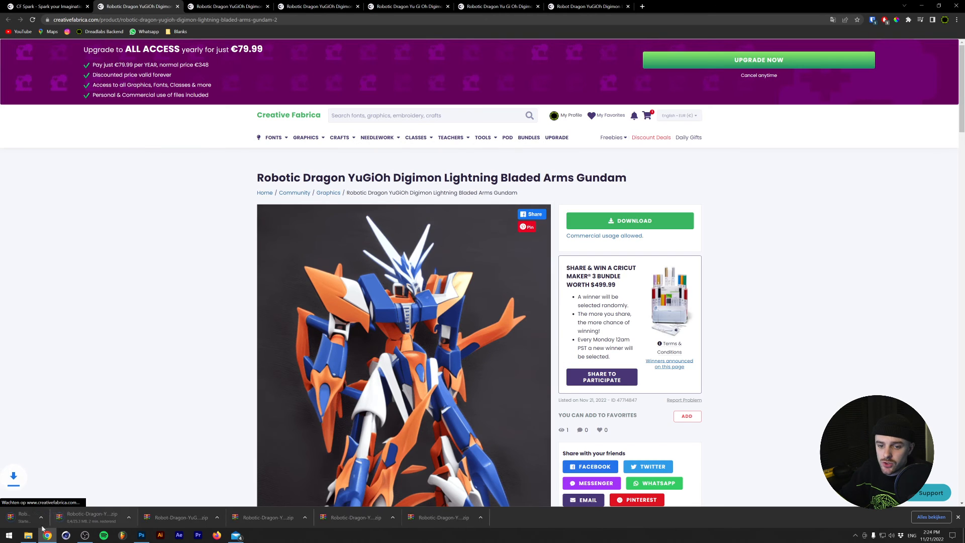
Step: Bring the newly downloaded images from File Explorer into the Photoshop document and commit their placement
left_click(29, 535)
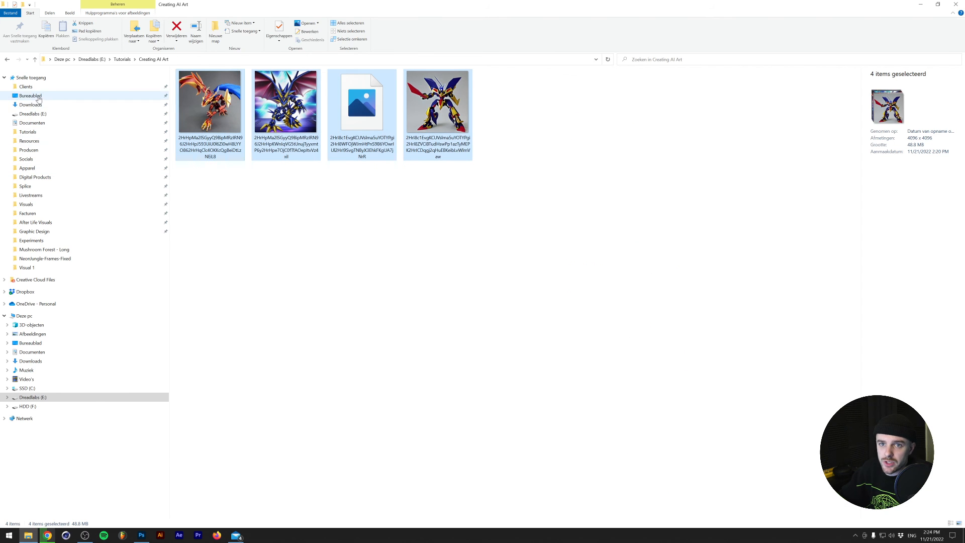
left_click_drag(356, 90, 312, 363)
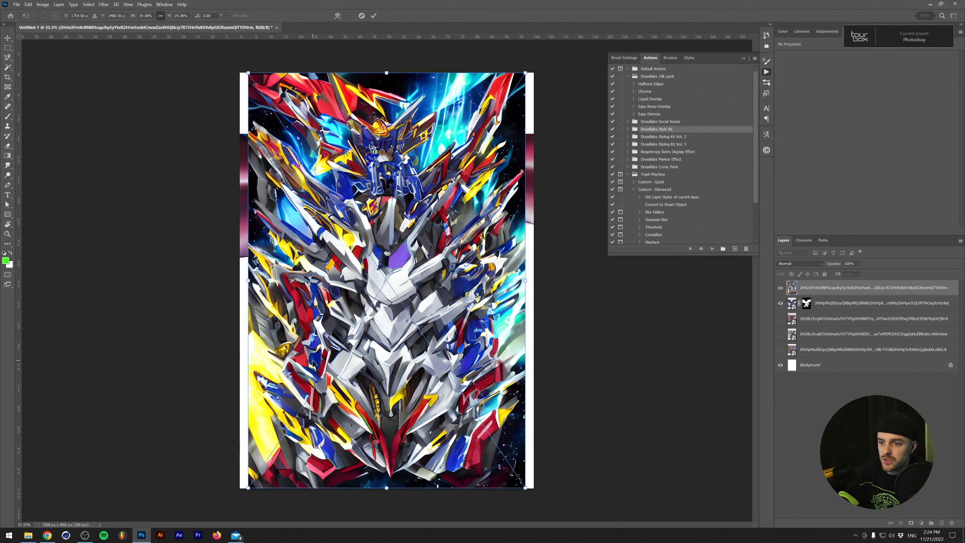
key("Return")
key("Return")
Step: Hide the other newly placed gundam image and move the multicoloured mecha image directly below the masked dragon
left_click(780, 287)
left_click_drag(820, 288, 814, 308)
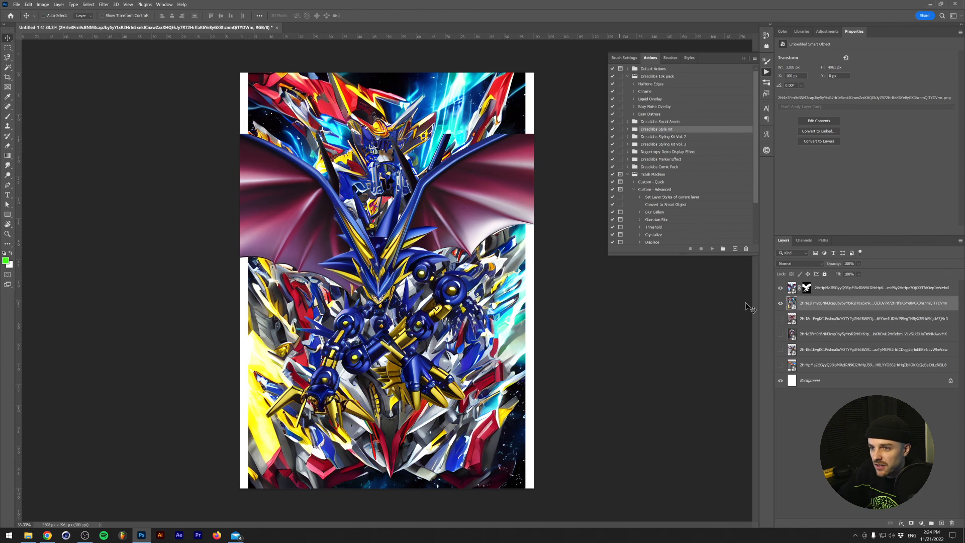
left_click(780, 304)
left_click(781, 305)
Step: Enlarge the mecha background image to about 3624 × 5435 px so it covers the whole canvas
key("ctrl+minus")
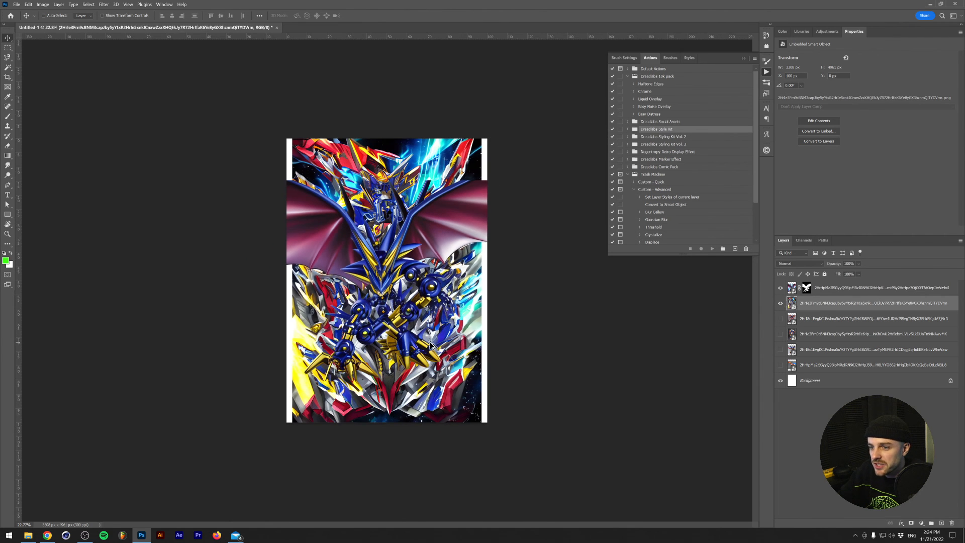
key("ctrl+t")
mouse_move(479, 283)
left_mouse_down()
mouse_move(505, 265)
mouse_move(486, 280)
left_mouse_up()
key("Return")
key("ctrl+plus")
key("ctrl+plus")
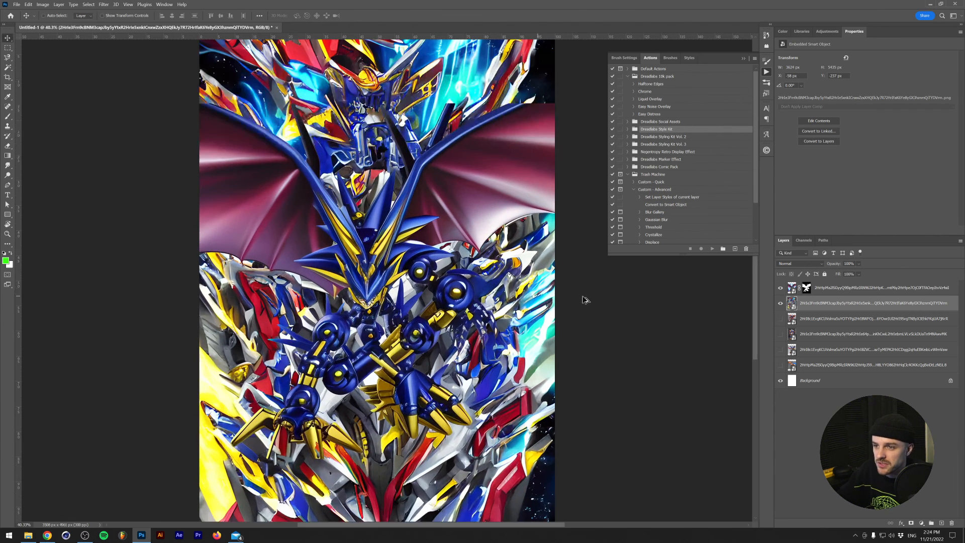
Step: Add a Gradient Map above the mecha background, load the fourth Dreadlabs gradient preset and remove its extra colour stop
left_click(826, 31)
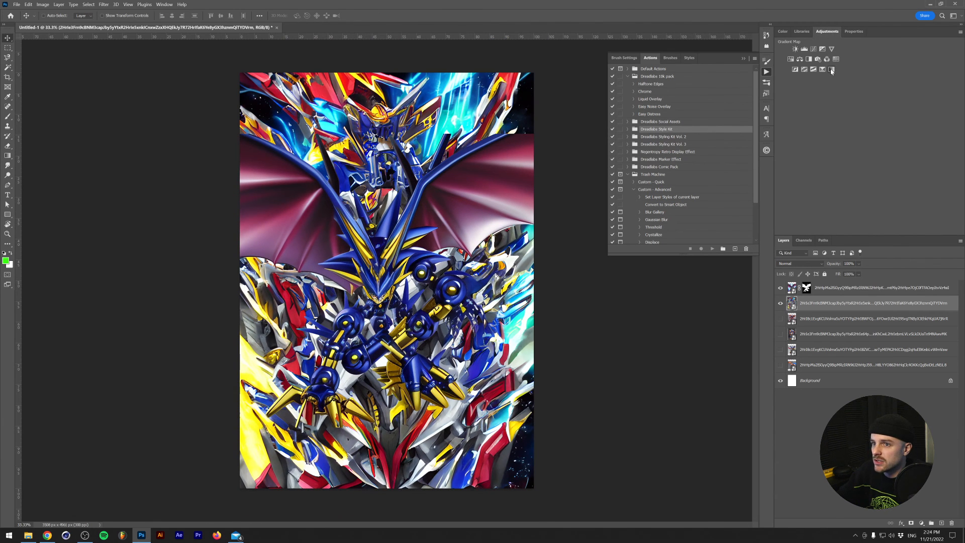
left_click(831, 70)
left_click(863, 59)
left_click(571, 336)
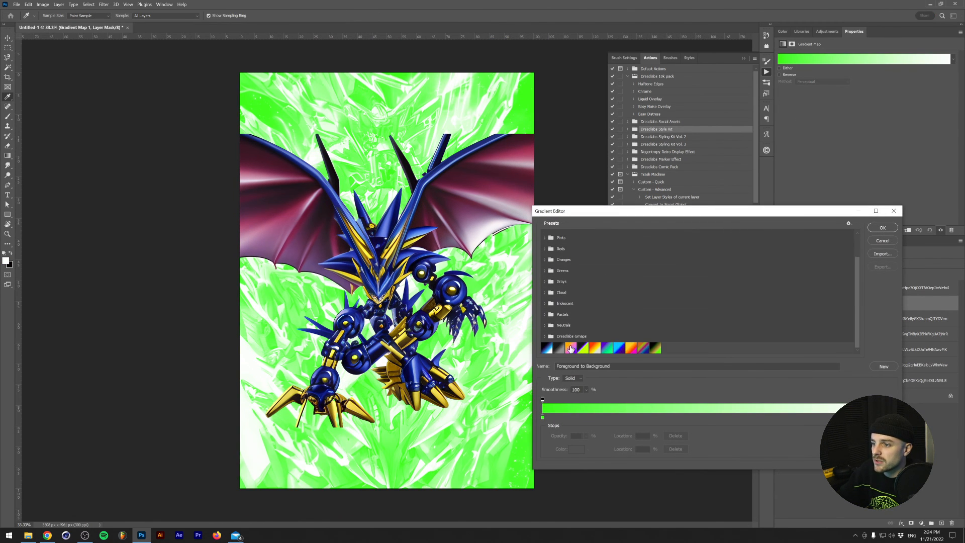
left_click(583, 349)
left_click_drag(717, 417, 809, 448)
Step: Recolour the gradient's purple stop to 4800ff, shift it further toward the light end and confirm the gradient
double_click(662, 417)
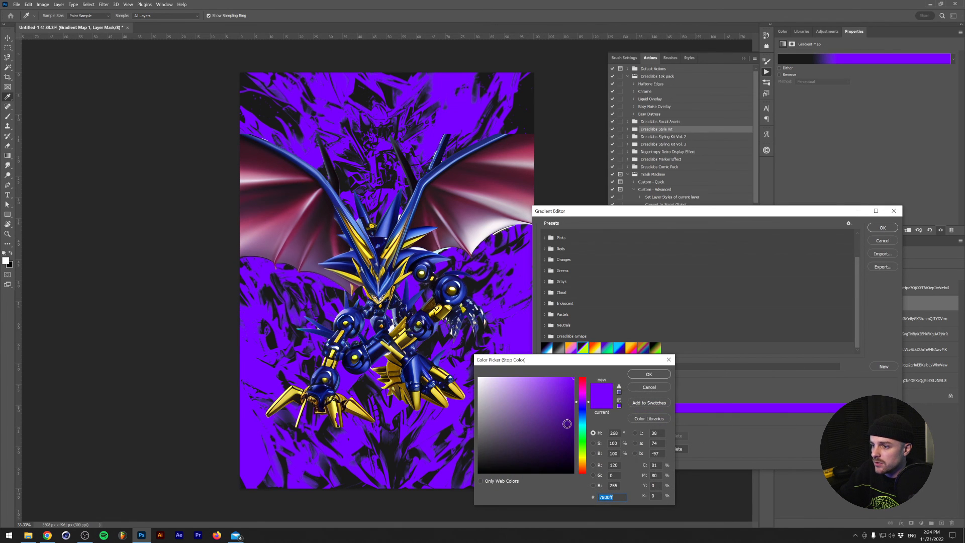
left_click_drag(580, 408, 582, 410)
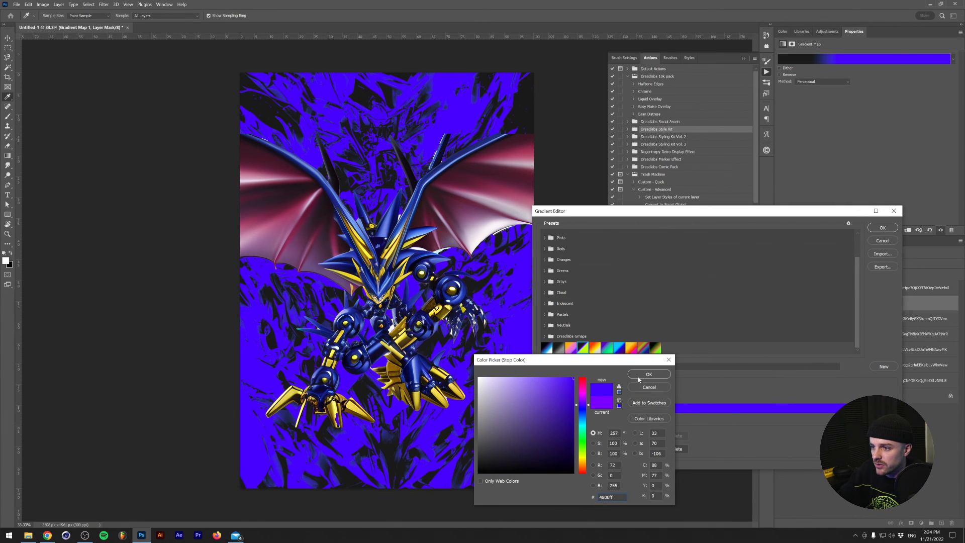
left_click(648, 374)
left_click_drag(663, 417, 739, 418)
key("Return")
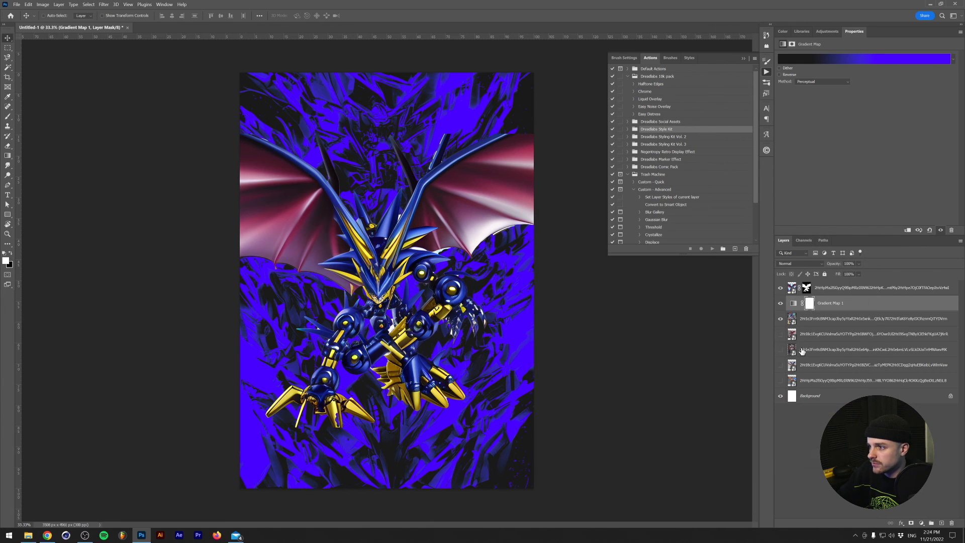
left_click(821, 288)
left_click(903, 523)
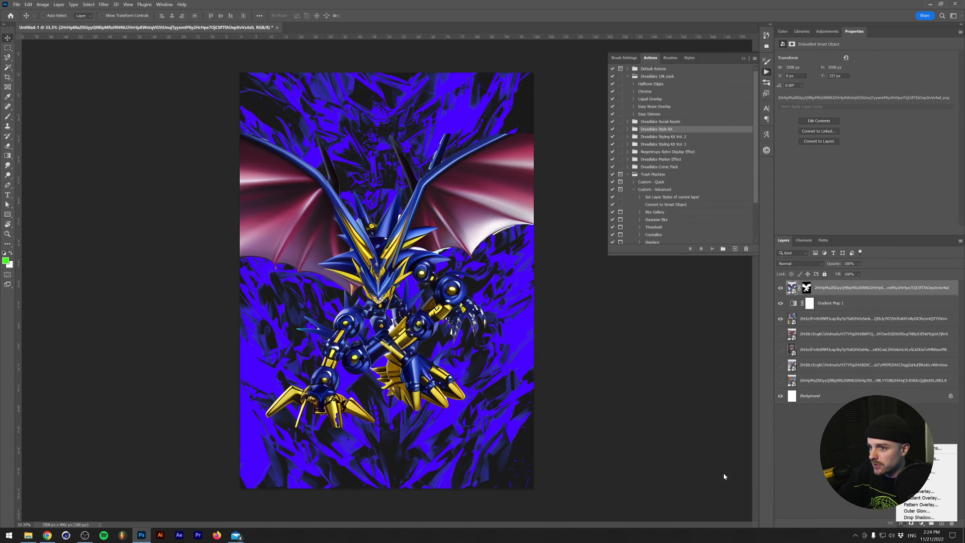
left_click(792, 449)
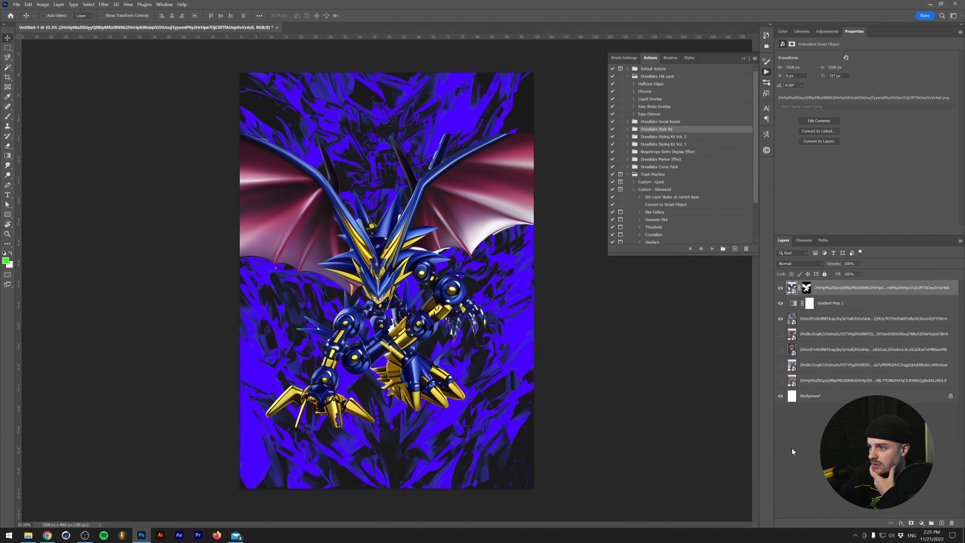
Step: Refine the dragon's mask in Select and Mask with Overlay view, removing leftover white background between the shoulder spikes and wing
scroll(470, 264, "up", 10)
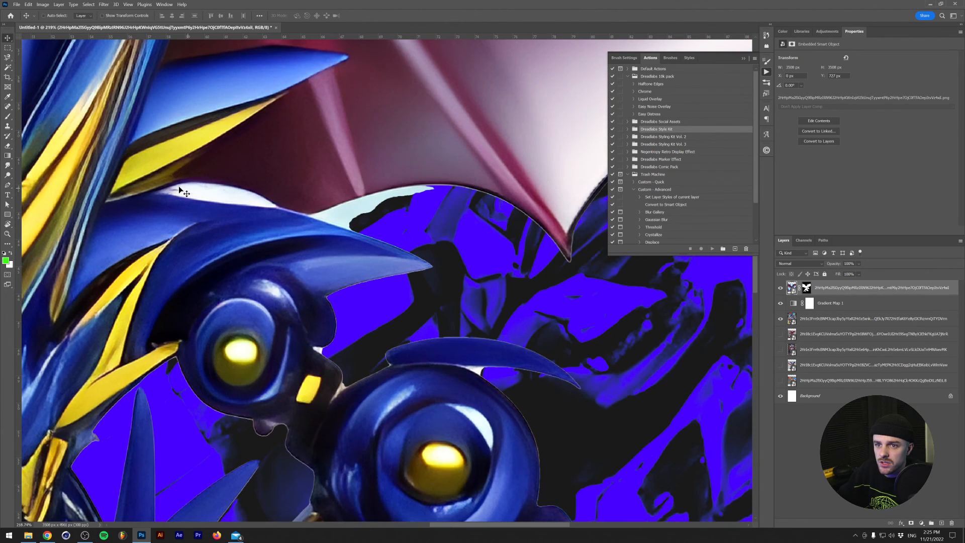
left_click(88, 4)
left_click(100, 104)
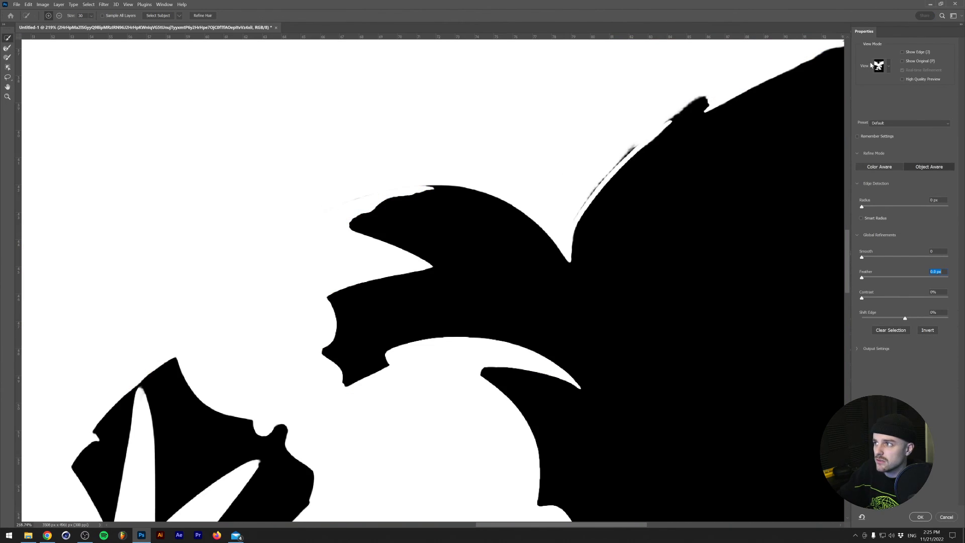
left_click(888, 65)
left_click(866, 115)
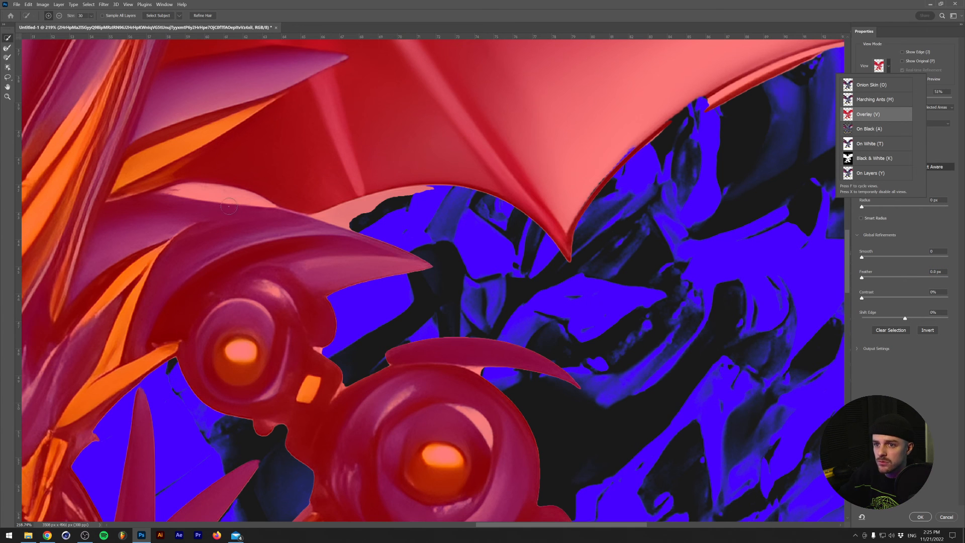
left_click(58, 17)
left_click(59, 17)
left_click_drag(186, 189, 254, 201)
left_click_drag(342, 216, 410, 192)
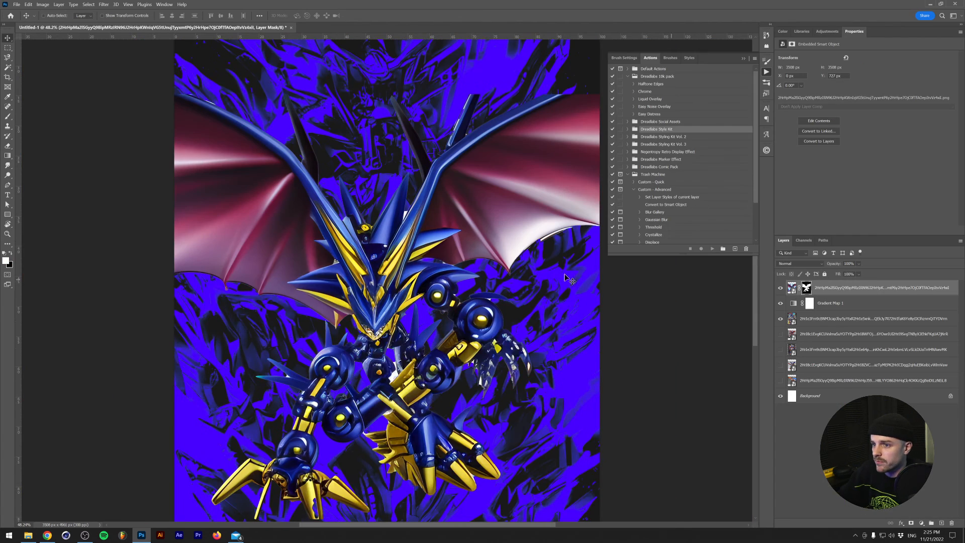
Step: Soften the edges of the dragon's layer mask with a Gaussian Blur
scroll(474, 204, "up", 2)
left_click(103, 4)
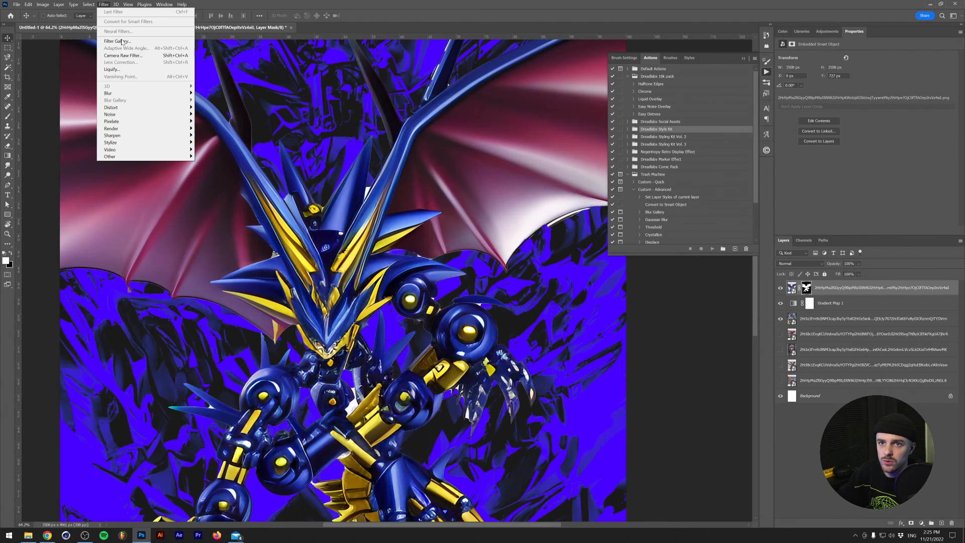
mouse_move(124, 94)
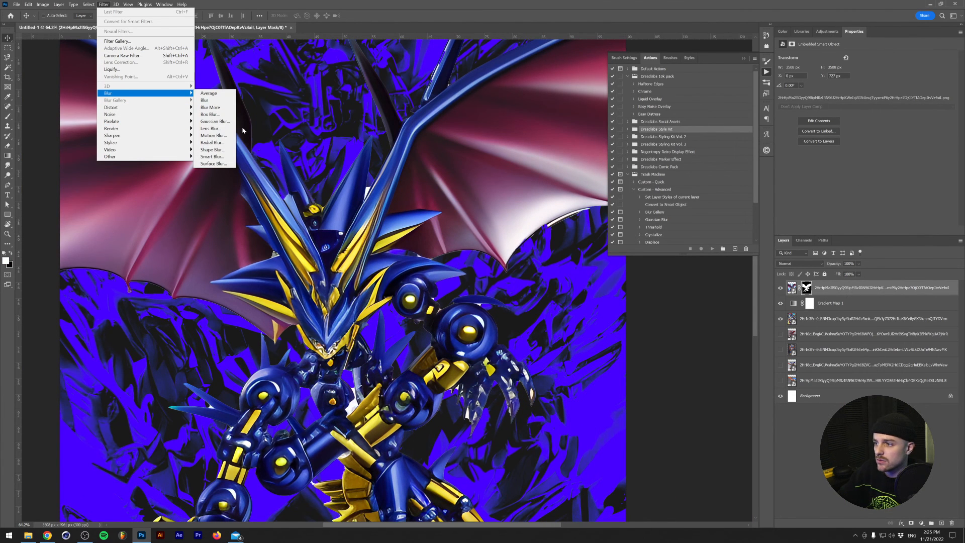
left_click(215, 122)
key("Return")
Step: Tighten the dragon's blurred mask edge with Levels, raising the black input level to about 190
key("ctrl+l")
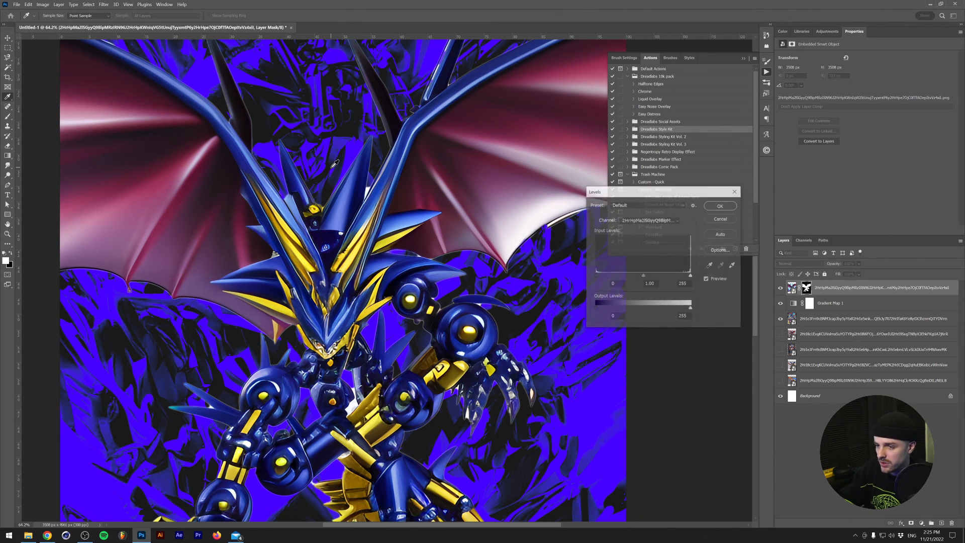
left_click_drag(596, 276, 627, 275)
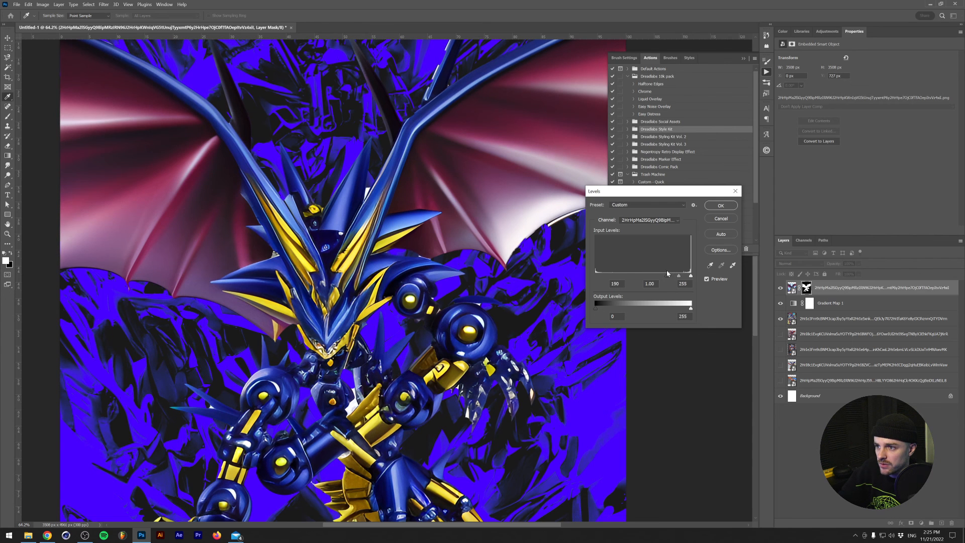
left_click(722, 205)
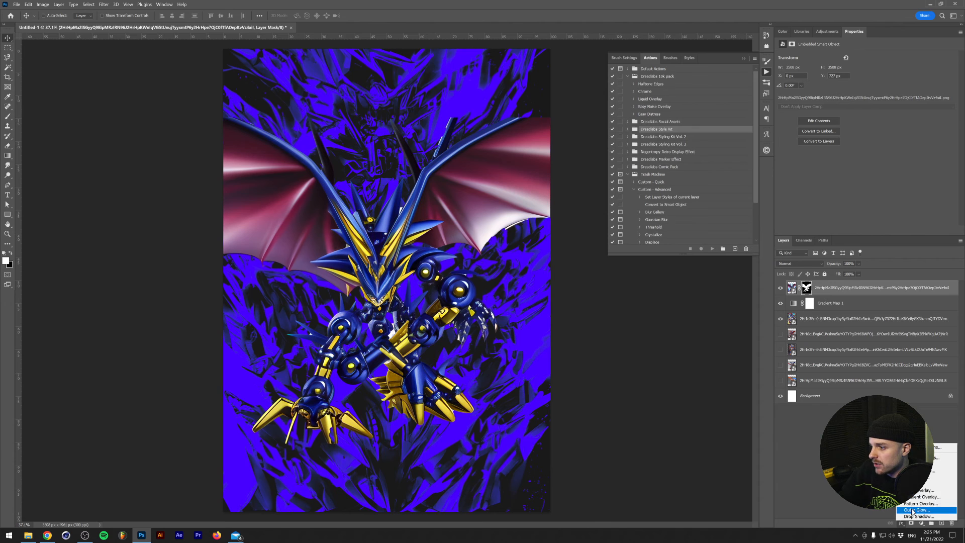
Step: Add a white Outer Glow to the dragon layer, adjusting its settings before confirming
left_click_drag(675, 333, 695, 332)
left_click_drag(676, 399, 671, 399)
left_click(793, 312)
Step: Move the dragon up to Y 0 px so its cropped wings meet the canvas's upper edge
scroll(402, 366, "down", 5)
left_click_drag(401, 366, 401, 324)
key("ctrl+0")
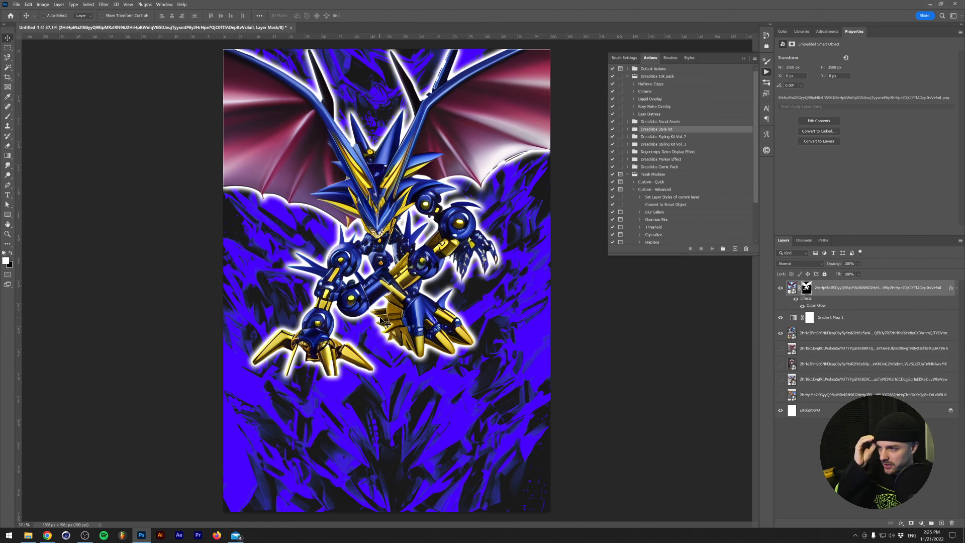
Step: Send the mecha background and its Gradient Map below the hidden image layers, and delete the white Background layer
left_click(827, 336)
left_click(830, 318, "ctrl")
key("ctrl+[")
key("ctrl+[")
key("ctrl+[")
key("ctrl+[")
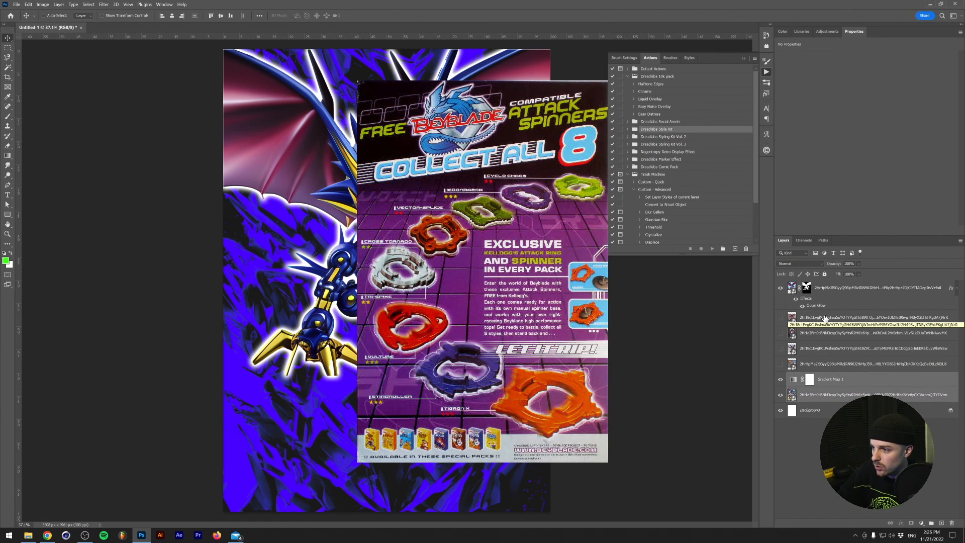
left_click(844, 410)
key("Delete")
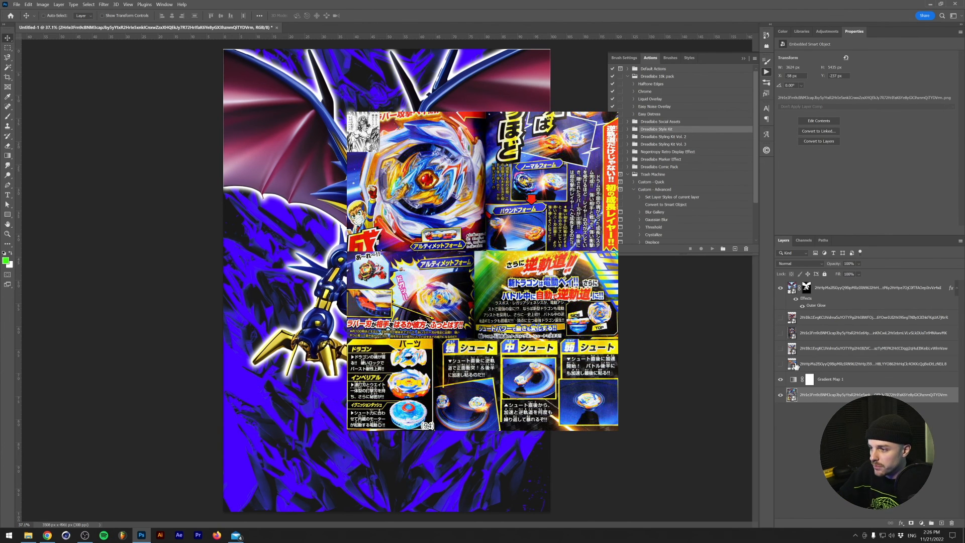
Step: Stack the four hidden image layers above the masked dragon, with the tall orange-and-blue gundam layer uppermost
left_click(790, 365)
left_click(780, 317)
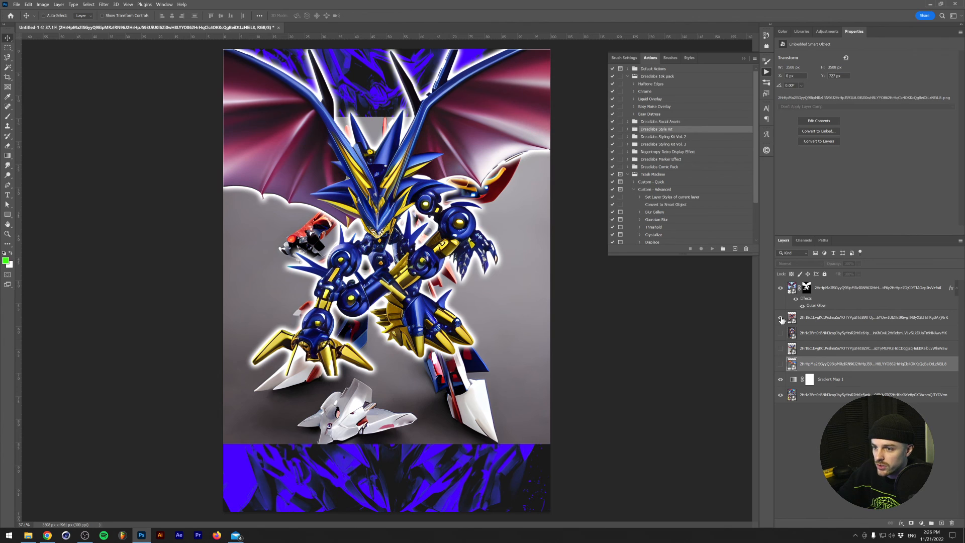
left_click(780, 325)
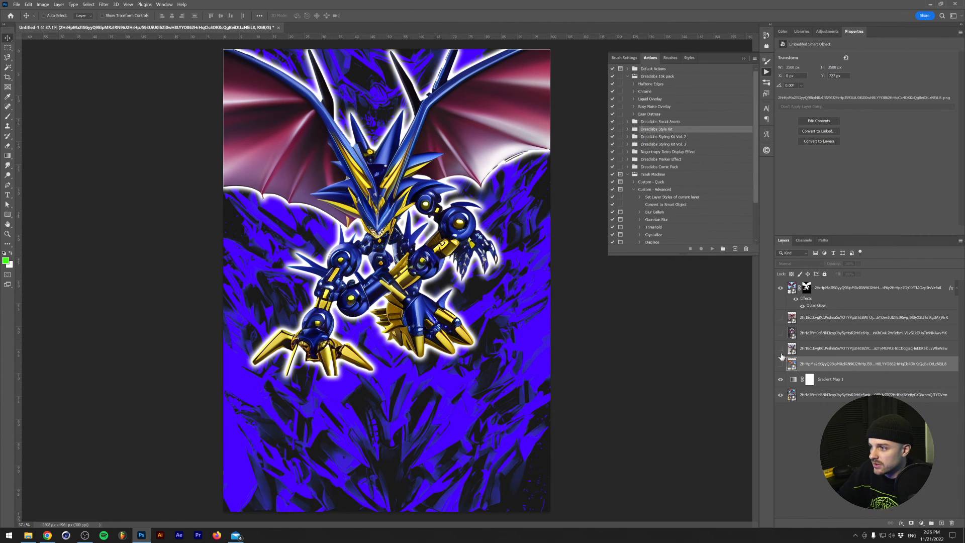
left_click_drag(827, 333, 817, 320)
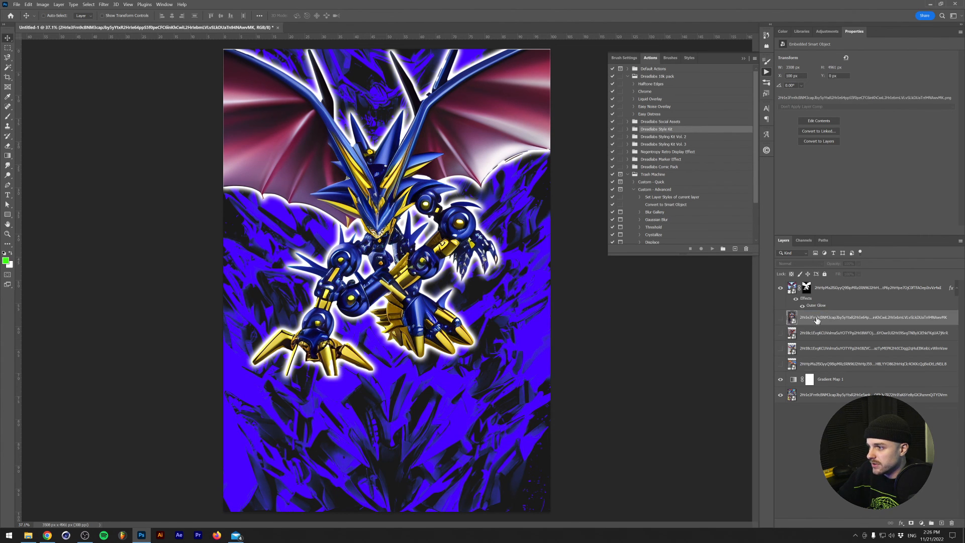
left_click(779, 318)
left_click(780, 318)
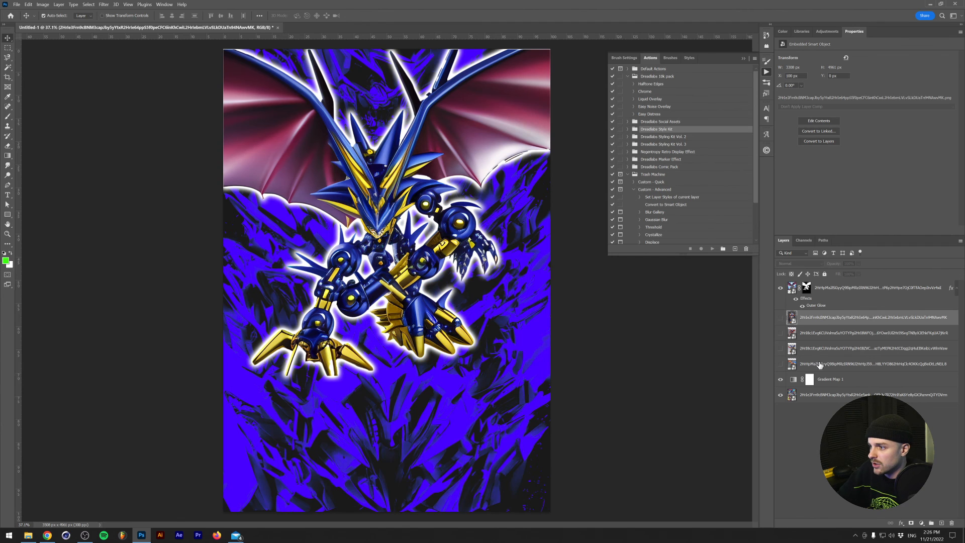
left_click(821, 364, "shift")
key("ctrl+shift+bracketright")
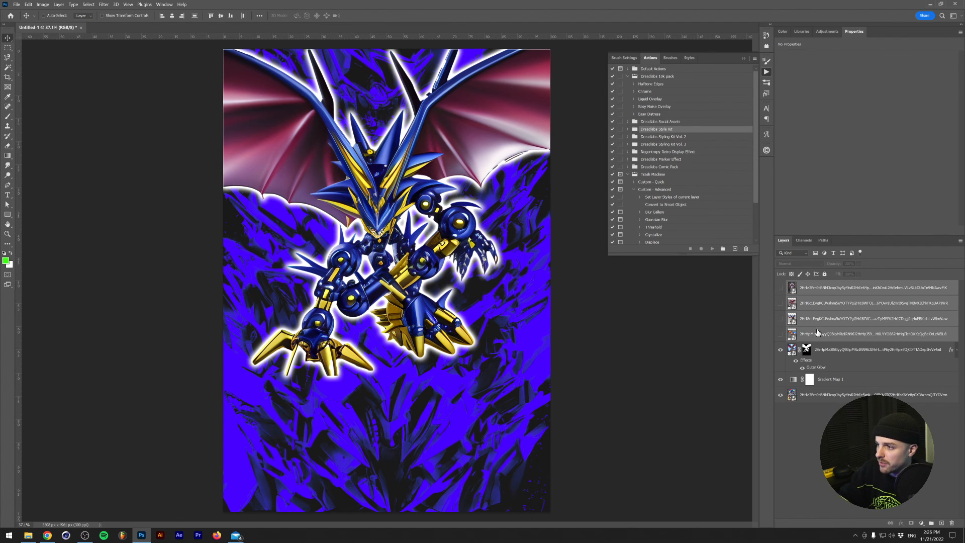
Step: Create a cyan guide layout with 2% margins on every side and three columns separated by gutters
left_click(818, 318)
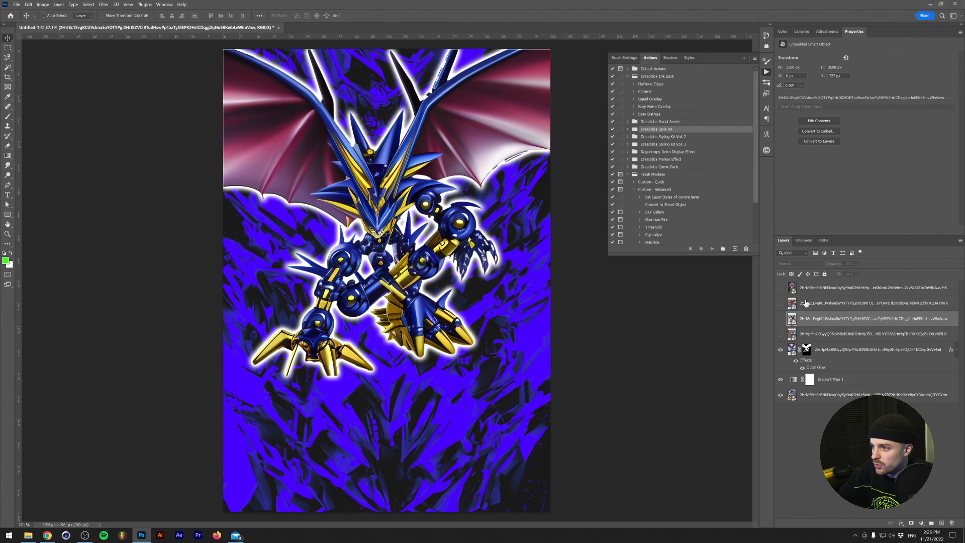
left_click(795, 302)
left_click(815, 334, "shift")
left_click(126, 4)
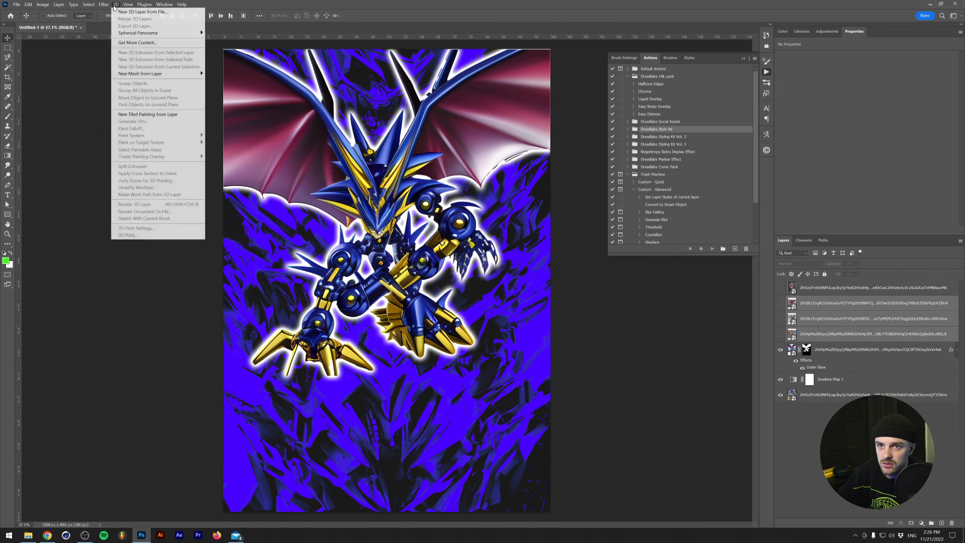
mouse_move(109, 6)
mouse_move(136, 190)
left_click(216, 240)
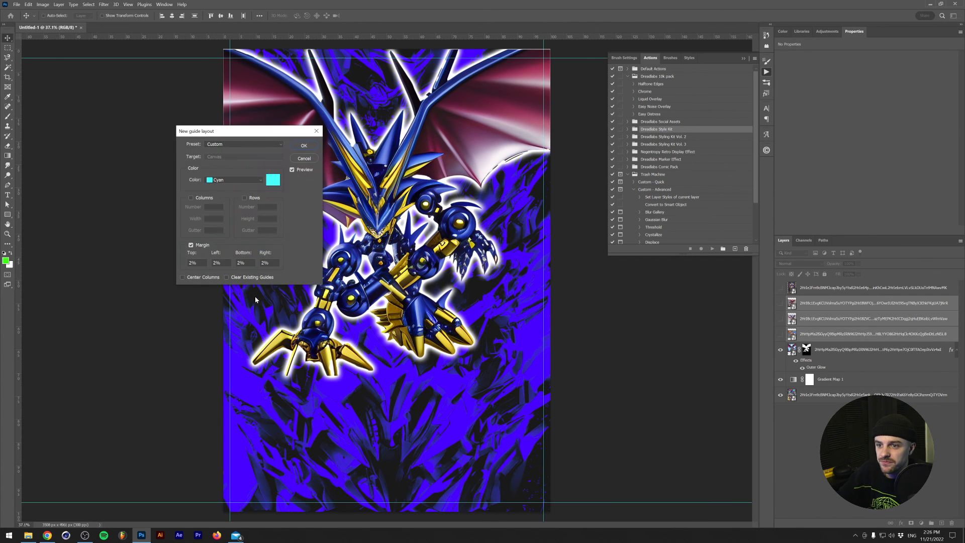
type("2")
key("Return")
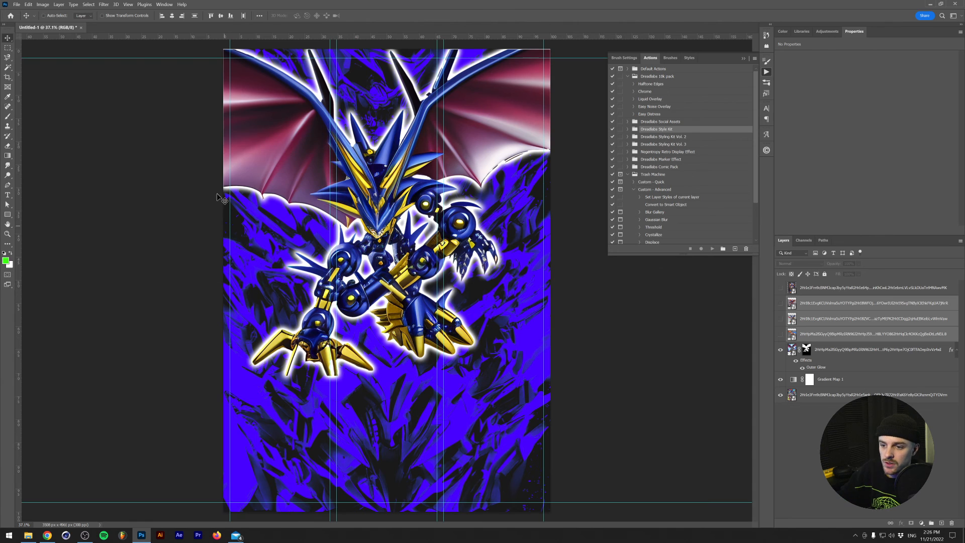
Step: Show the three square image layers and scale the small red dragon image down to fill the left guide column
left_click_drag(781, 336, 781, 303)
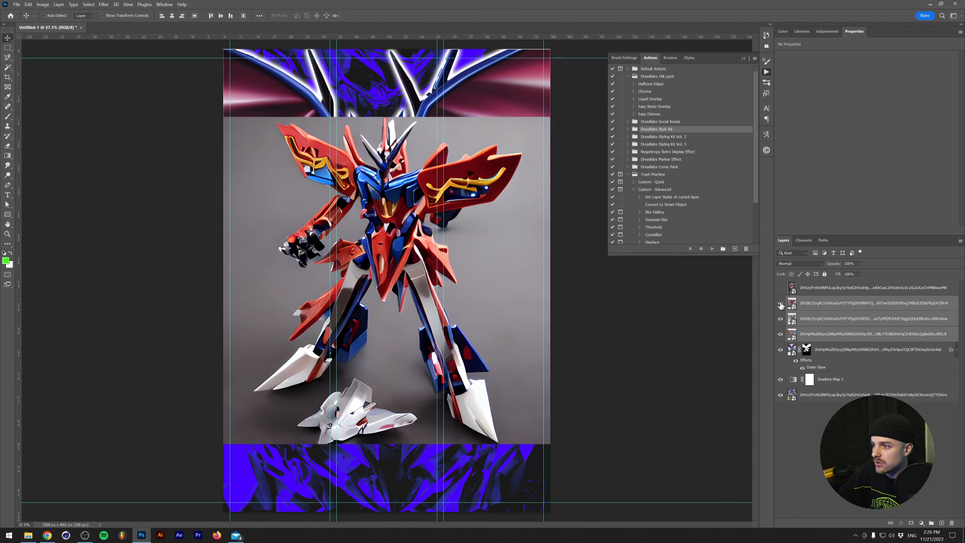
left_click(815, 342)
key("ctrl+t")
left_click_drag(386, 84, 398, 200)
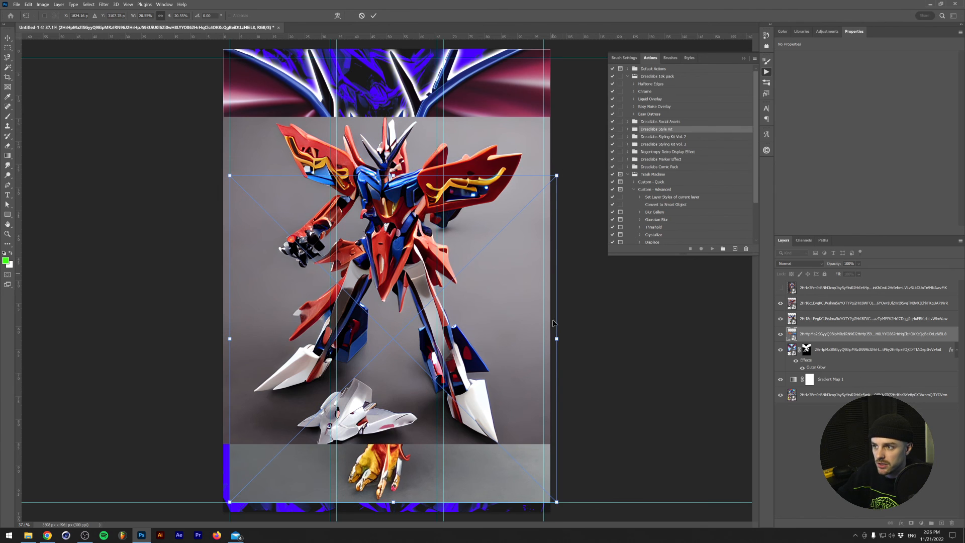
key("Escape")
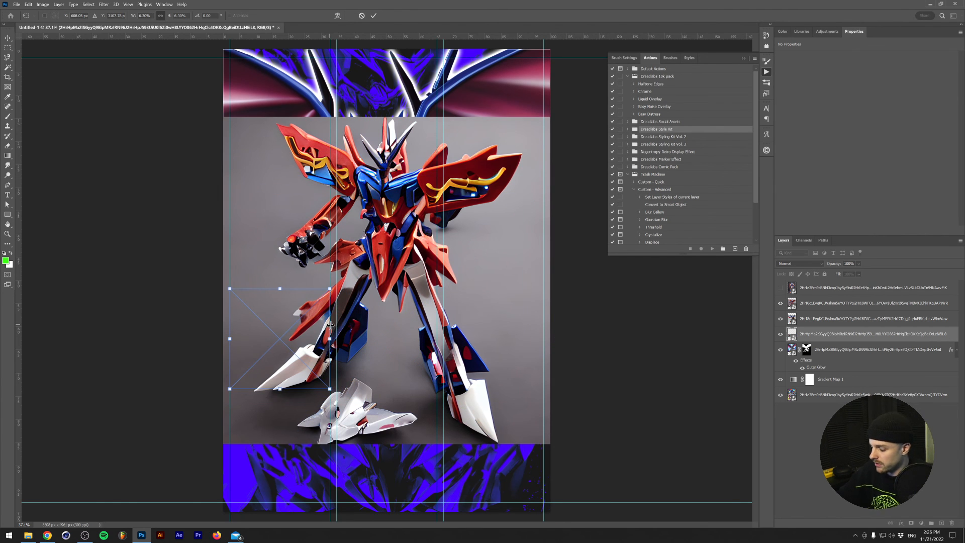
Step: Scale the red gundam image down to fit the width of the middle guide column
left_click(375, 320, "ctrl")
key("ctrl+t")
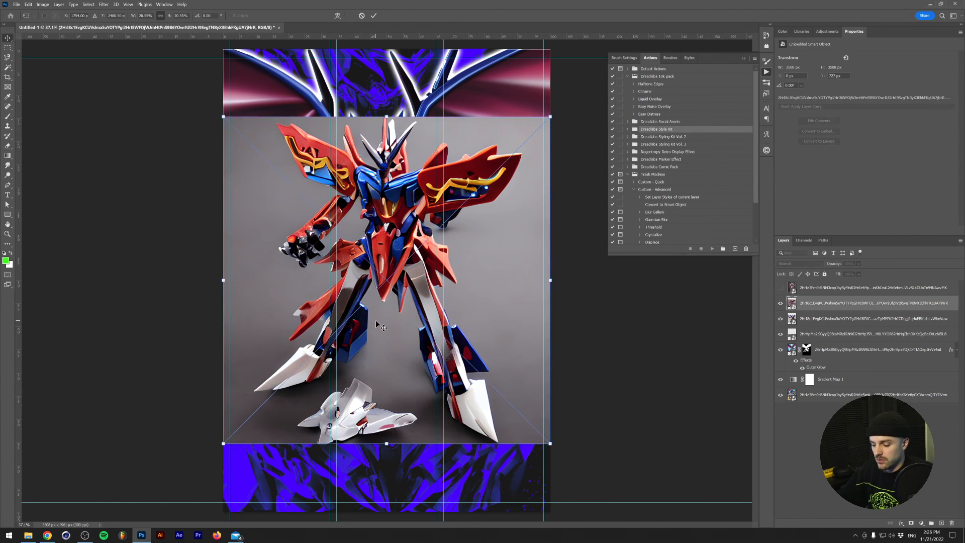
left_click_drag(221, 281, 337, 278)
key("Return")
Step: Scale the blue-and-yellow gundam image down to fit the width of the right guide column
left_click(413, 376, "ctrl")
key("ctrl+t")
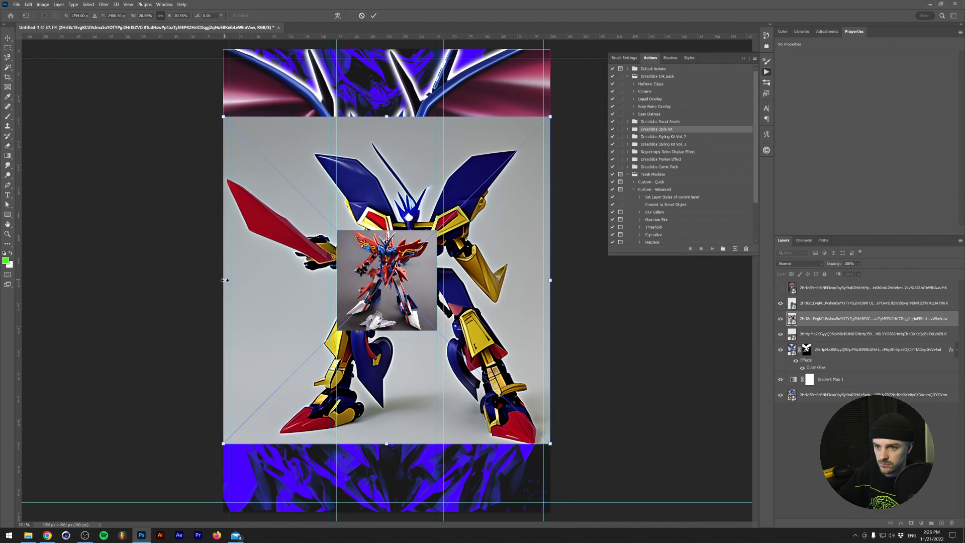
left_click_drag(224, 278, 443, 278)
left_click_drag(550, 277, 544, 276)
key("Return")
Step: Align the three small square images along the lower margin guide, using a marquee selection as reference, and deselect
key("m")
left_click_drag(230, 502, 614, 332)
key("v")
left_click(855, 303)
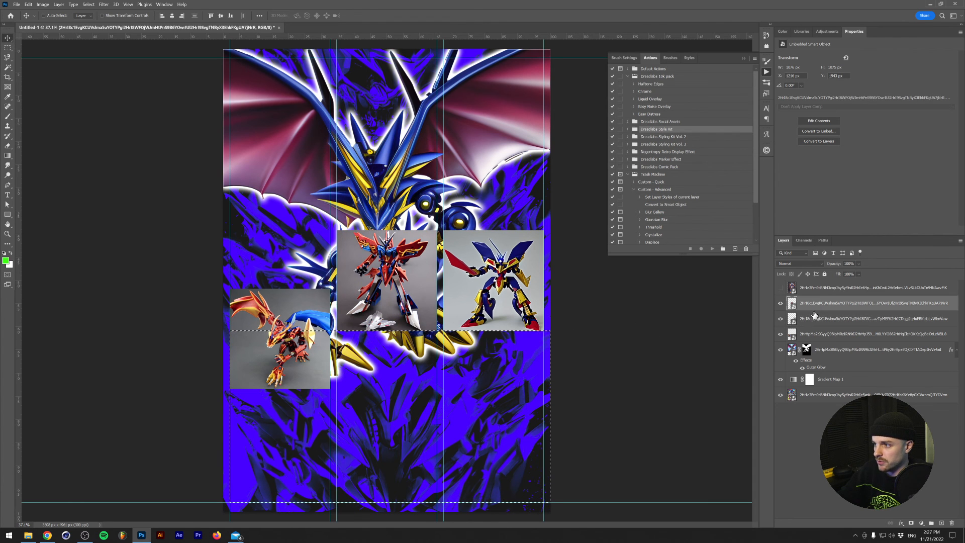
left_click(855, 334, "shift")
left_click(231, 16)
key("ctrl+d")
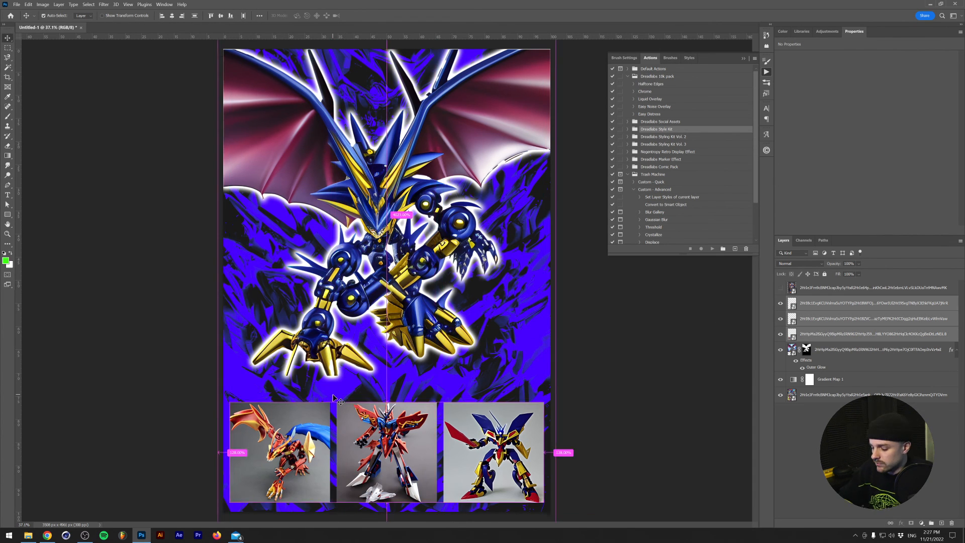
Step: Show the tall orange-and-blue gundam image and scale it to the right column's width, placed above the blue-and-yellow gundam
key("ctrl+minus")
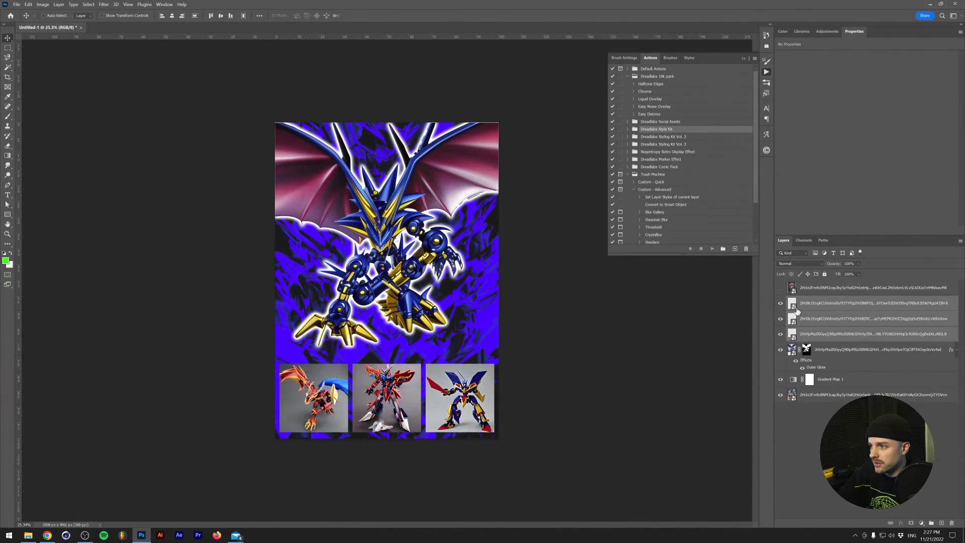
left_click(854, 288)
left_click(780, 288)
key("ctrl+plus")
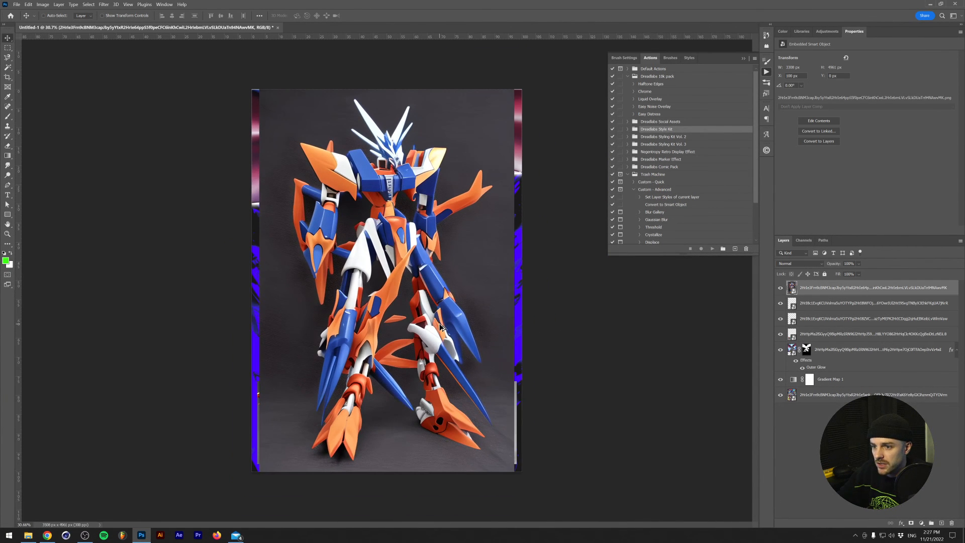
key("ctrl+plus")
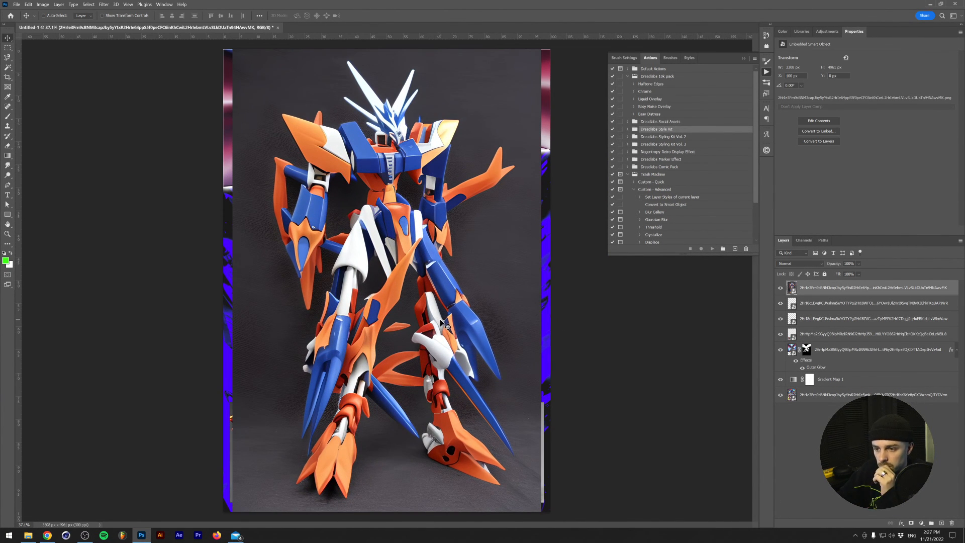
key("ctrl")
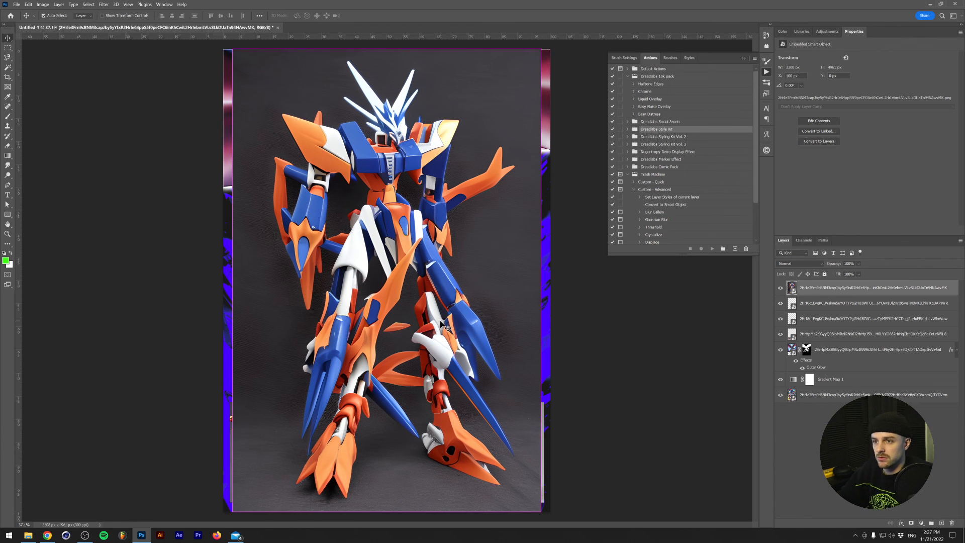
key("ctrl+t")
left_click_drag(540, 283, 508, 327)
key("Return")
Step: Move the tall gundam layer directly above the large dragon layer, beneath the three square image layers
key("ctrl+bracketleft")
key("ctrl+bracketleft")
key("ctrl+bracketleft")
key("ctrl+bracketleft")
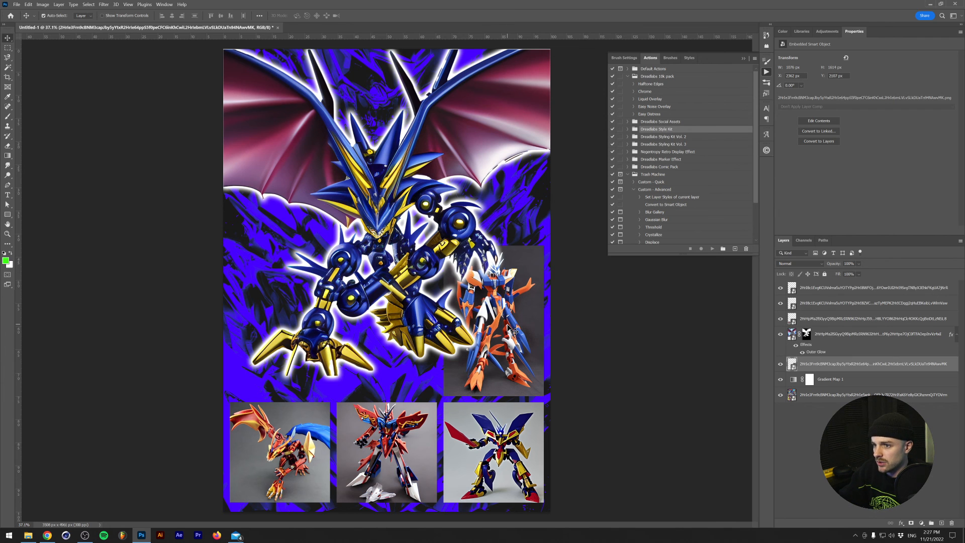
scroll(446, 299, "down", 1)
left_click_drag(822, 363, 819, 336)
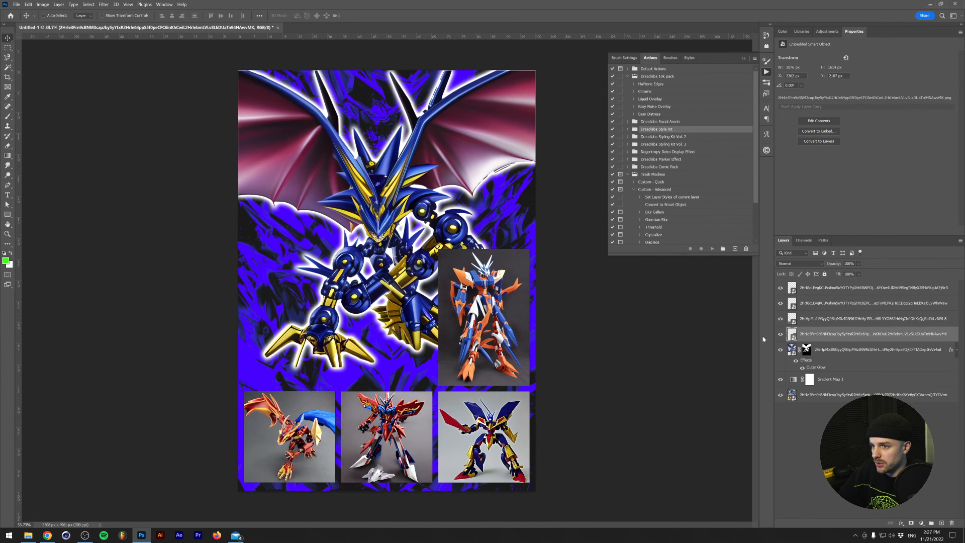
Step: Open the tall gundam layer in Select and Mask and select its subject automatically
scroll(494, 314, "up", 5)
left_click(89, 4)
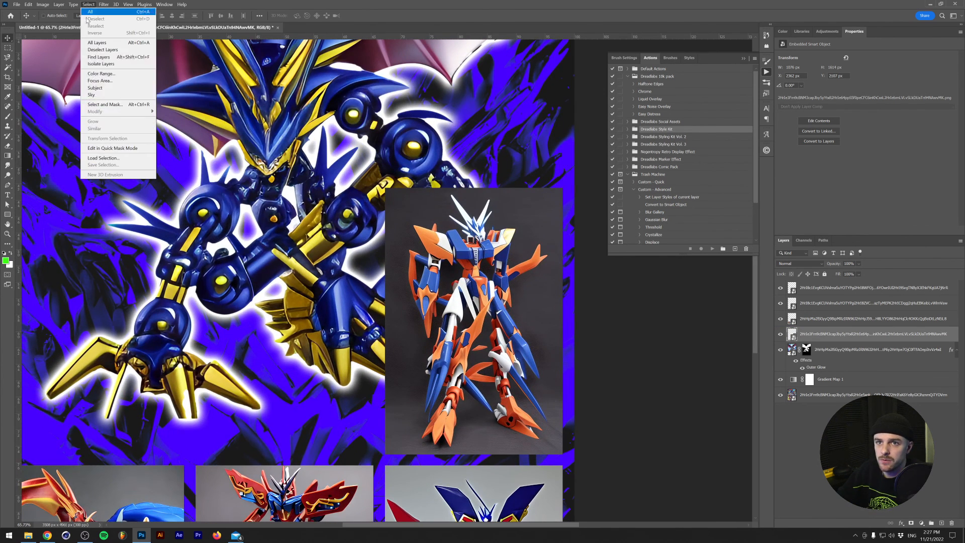
left_click(103, 104)
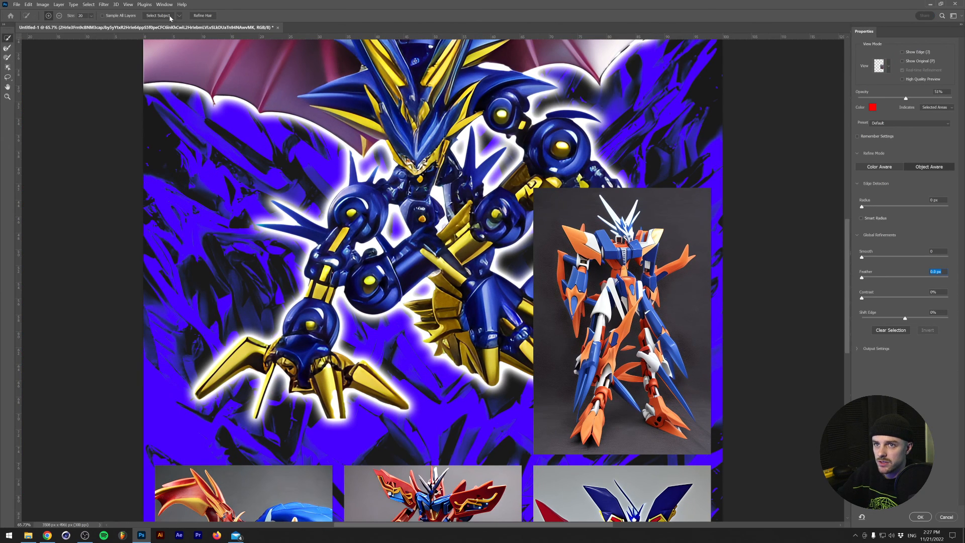
left_click(170, 16)
scroll(621, 282, "up", 3)
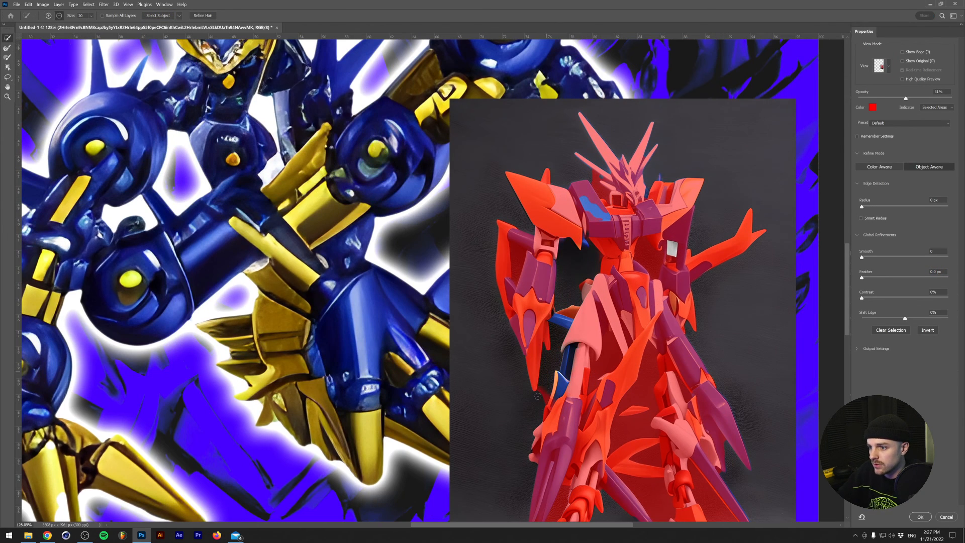
Step: Subtract the dark background between the gundam's legs from the selection with the Quick Selection brush
scroll(521, 251, "down", 2)
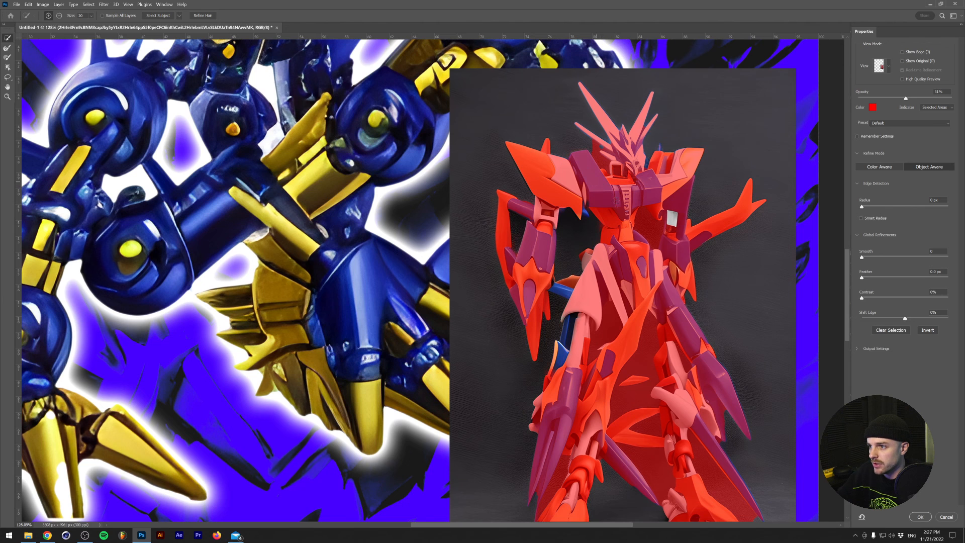
scroll(624, 339, "down", 2)
left_click_drag(648, 430, 659, 448)
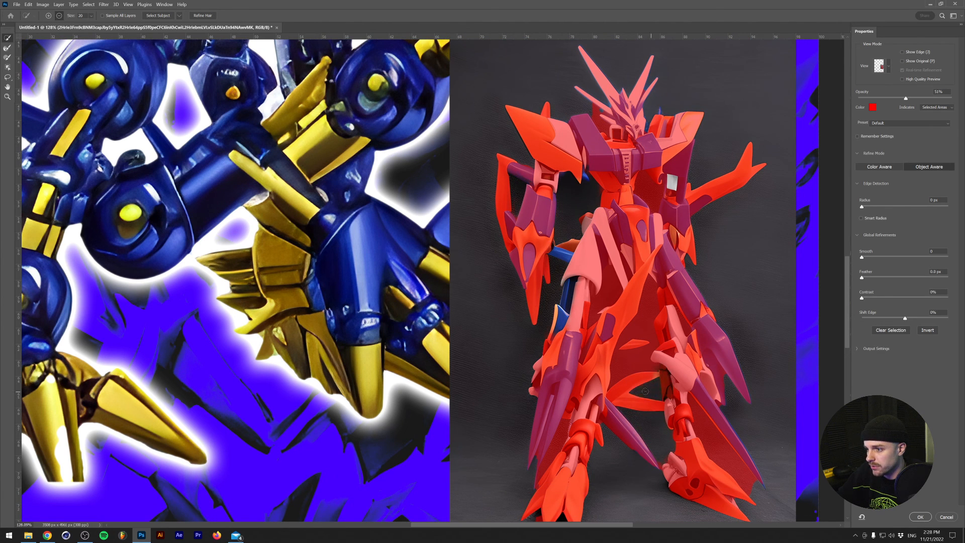
left_click_drag(651, 395, 627, 350)
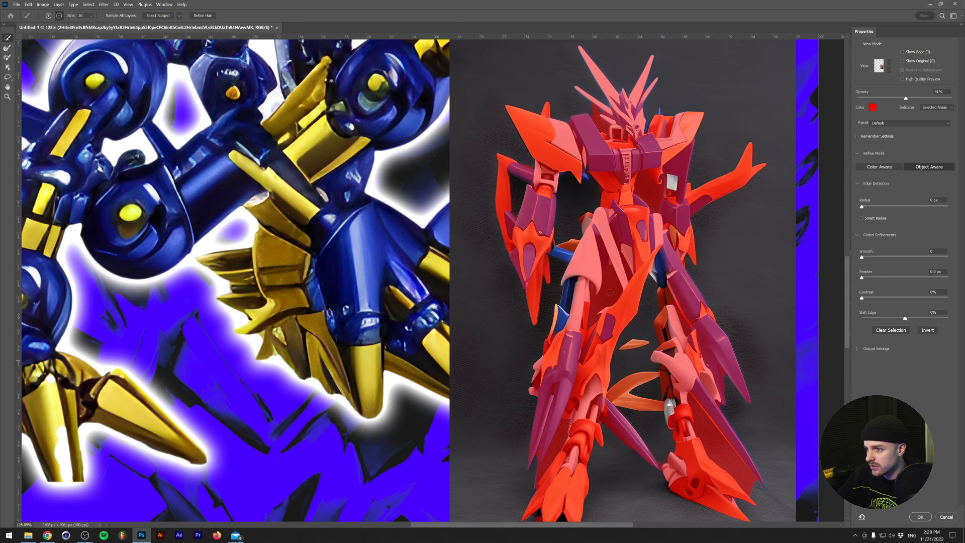
Step: Add the missed blue and white parts around the gundam's hips and thighs to the selection
scroll(616, 283, "up", 2)
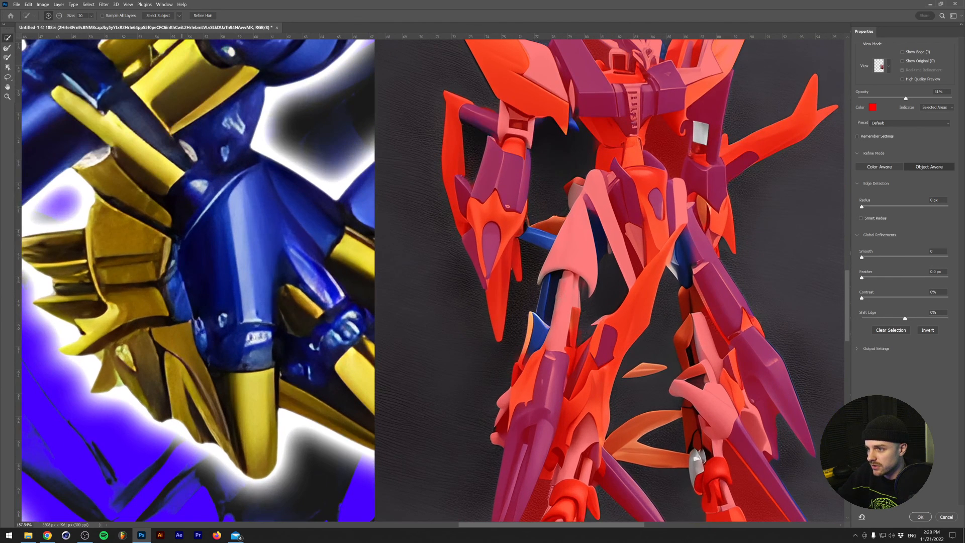
left_click_drag(557, 282, 534, 353)
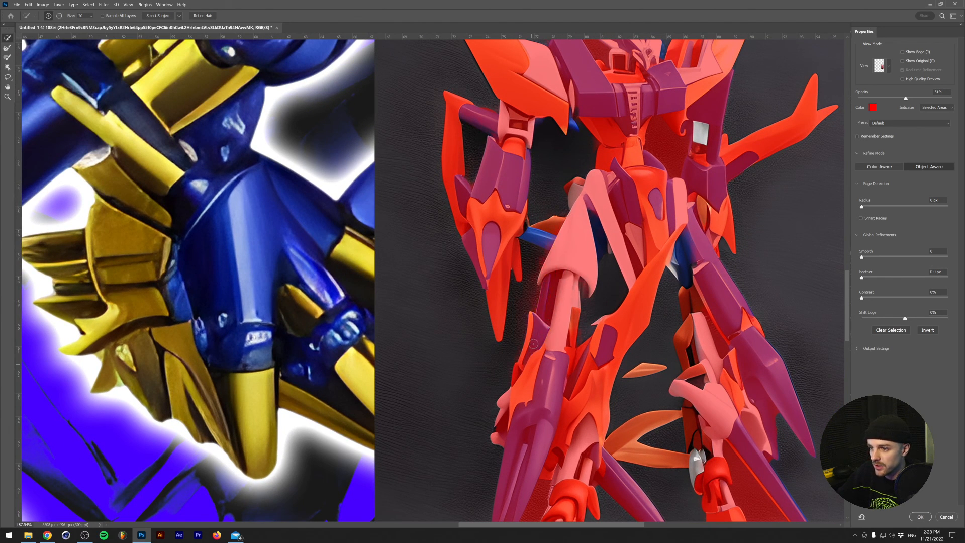
scroll(538, 343, "down", 1)
scroll(537, 342, "down", 3)
scroll(537, 343, "up", 3)
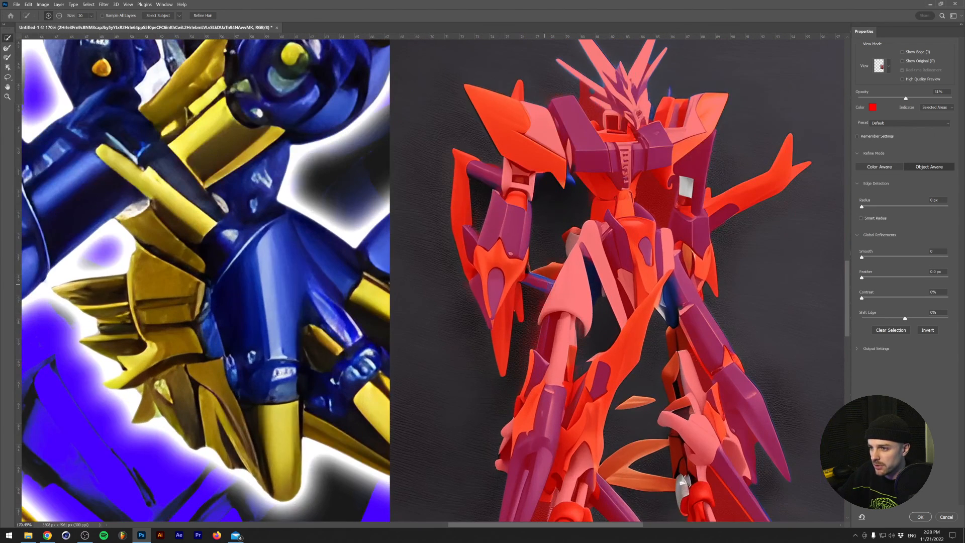
left_click_drag(591, 271, 597, 291)
left_click_drag(667, 294, 674, 319)
left_click(610, 319, "alt")
left_click(572, 243)
Step: Change the mask overlay colour to purple 8d00f9 and raise its opacity to about 82%
left_click(873, 107)
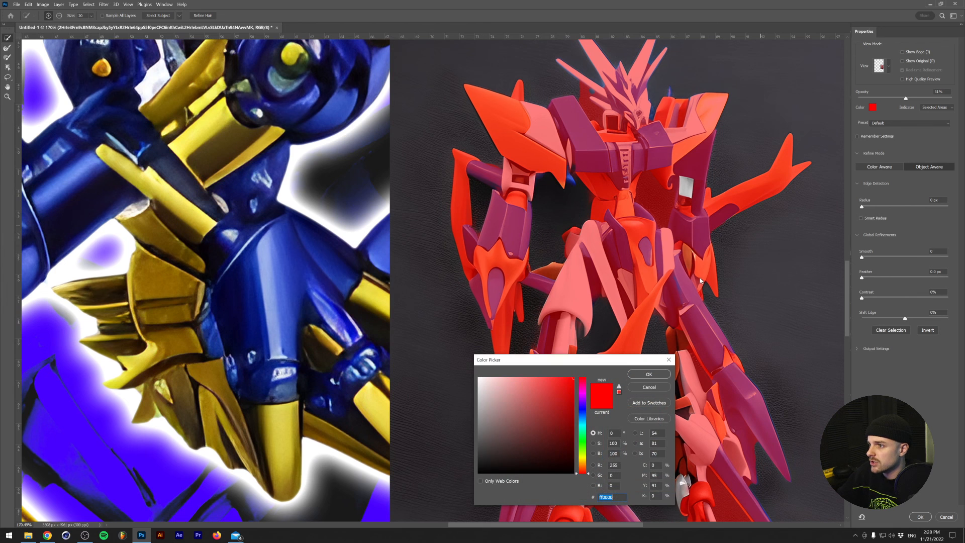
left_click_drag(582, 425, 557, 400)
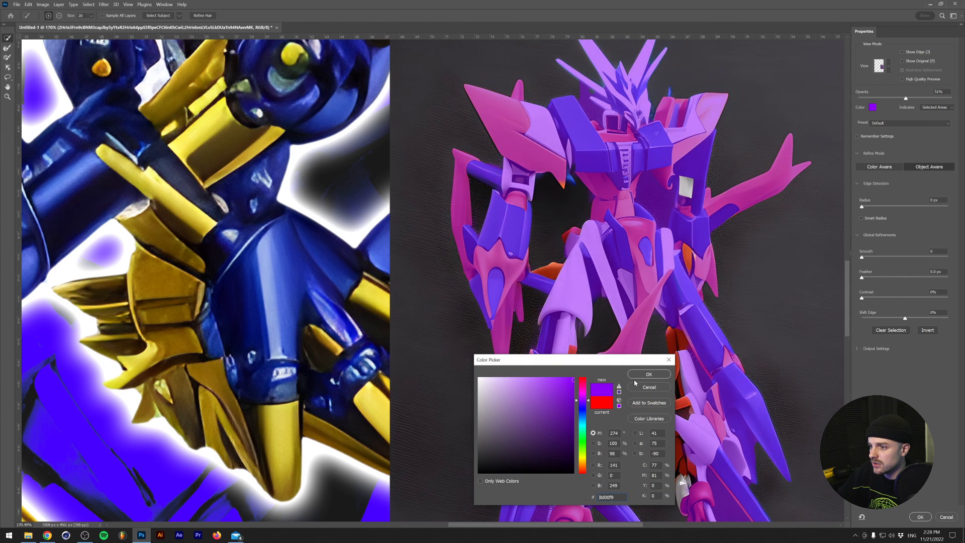
left_click(648, 375)
left_click_drag(905, 99, 935, 98)
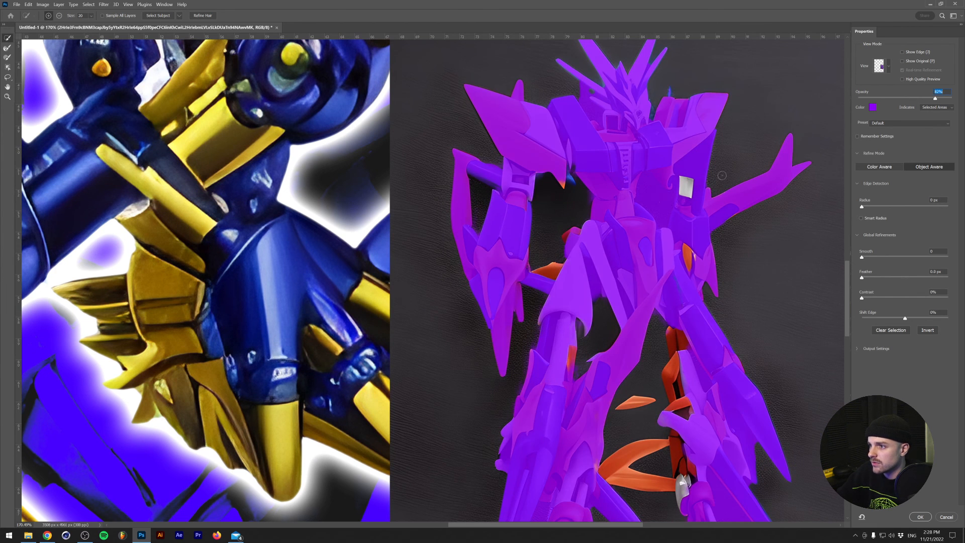
Step: Add the missed orange parts around the gundam's torso and legs to the selection and apply it as a layer mask
mouse_move(643, 198)
left_mouse_down()
mouse_move(665, 197)
mouse_move(661, 217)
left_mouse_up()
mouse_move(598, 475)
left_mouse_down()
mouse_move(681, 487)
mouse_move(690, 466)
left_mouse_up()
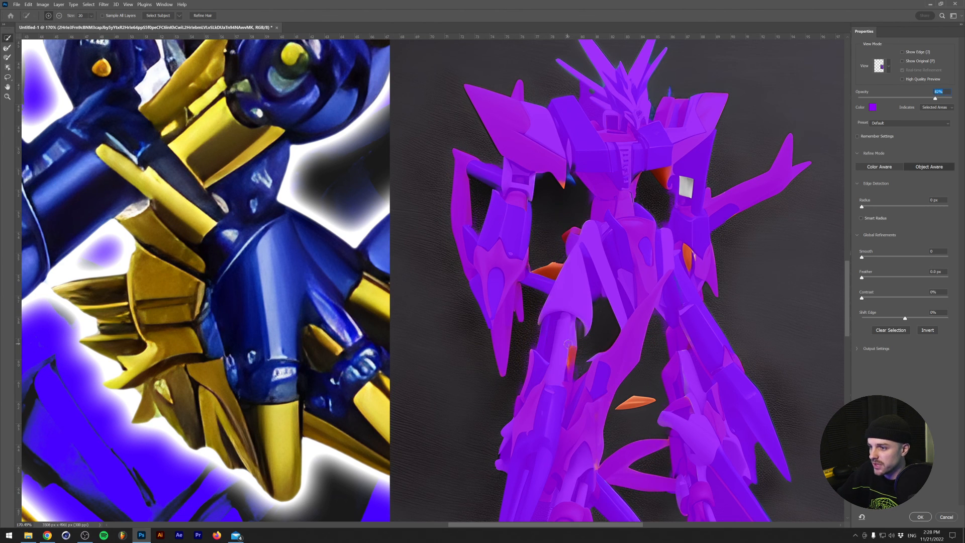
key("bracketleft")
key("bracketleft")
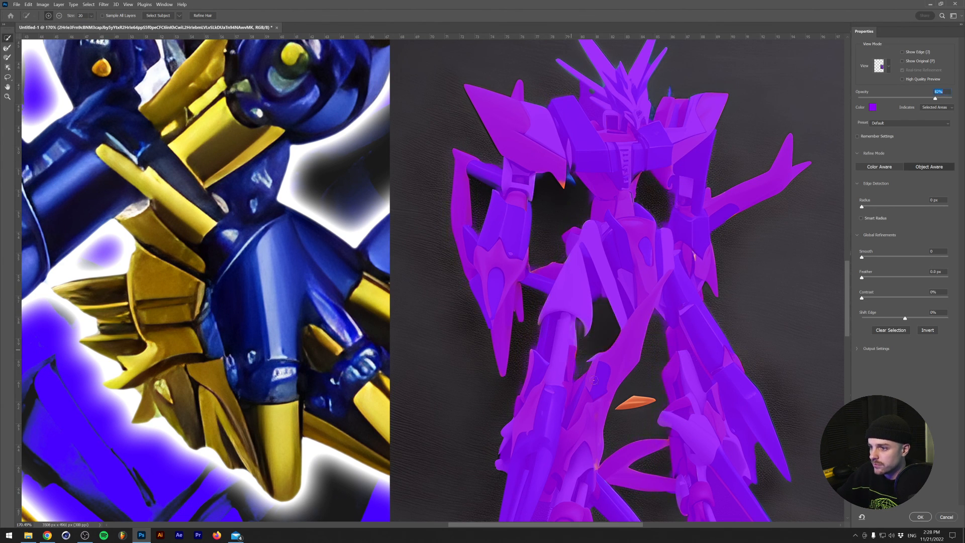
key("bracketleft")
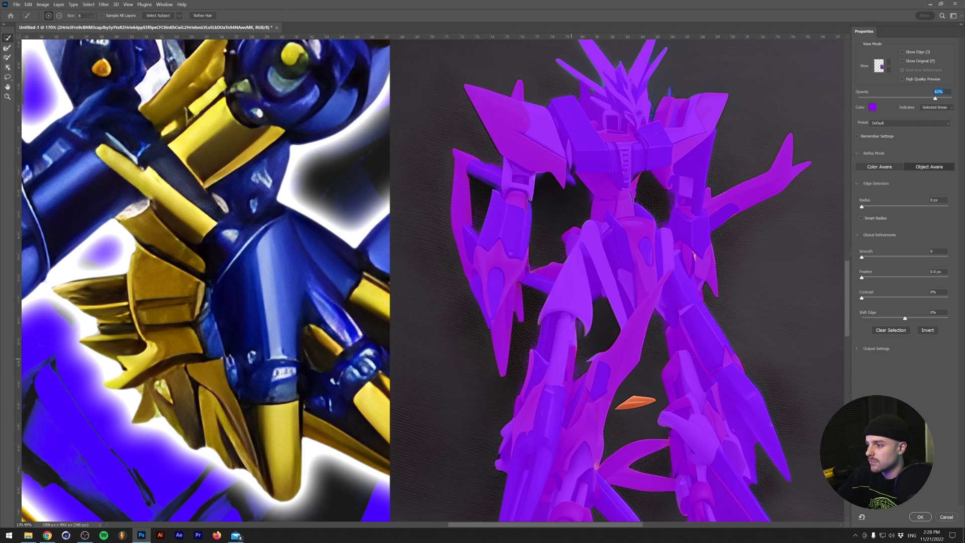
left_click(918, 516)
left_click(910, 523)
Step: Duplicate the masked gundam, flip the copy horizontally and place it on the opposite side of the poster
scroll(618, 445, "down", 2)
scroll(618, 444, "down", 3)
scroll(615, 444, "up", 2)
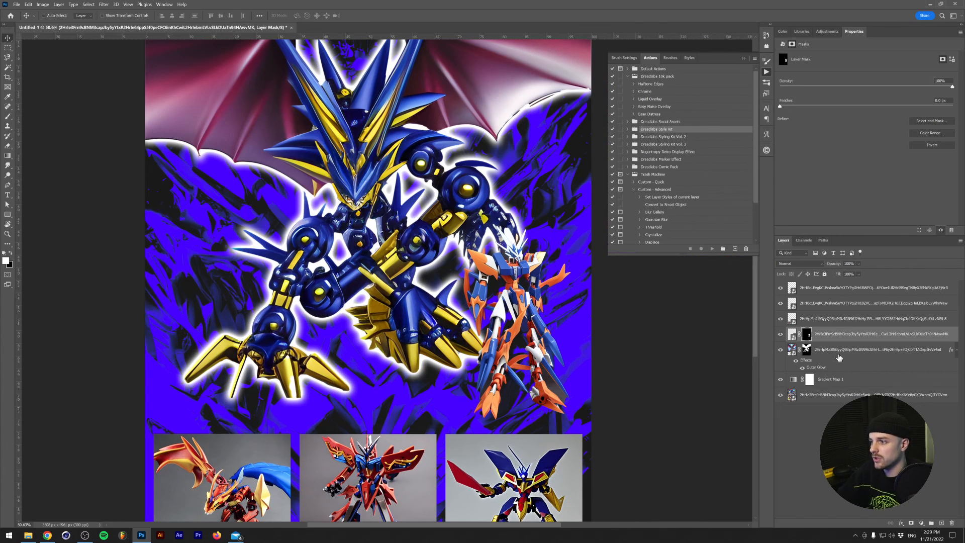
left_click(836, 337)
key("ctrl+t")
right_click(545, 360)
left_click(546, 359)
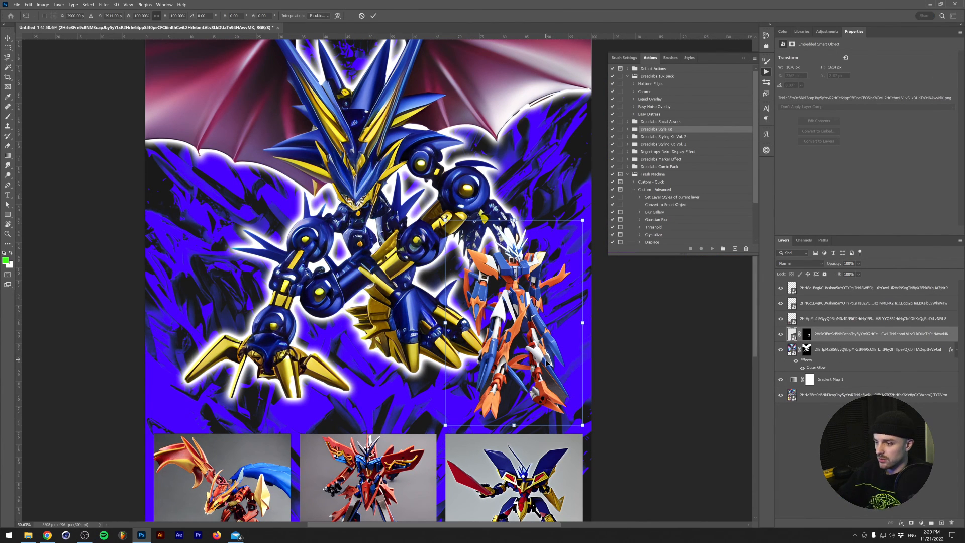
right_click(503, 330)
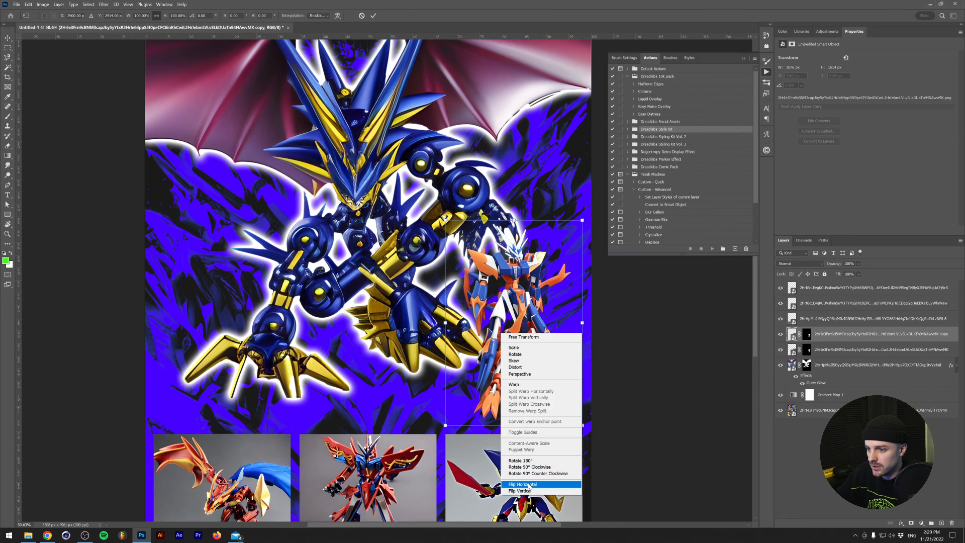
left_click(515, 484)
left_click_drag(509, 372, 211, 364)
key("Return")
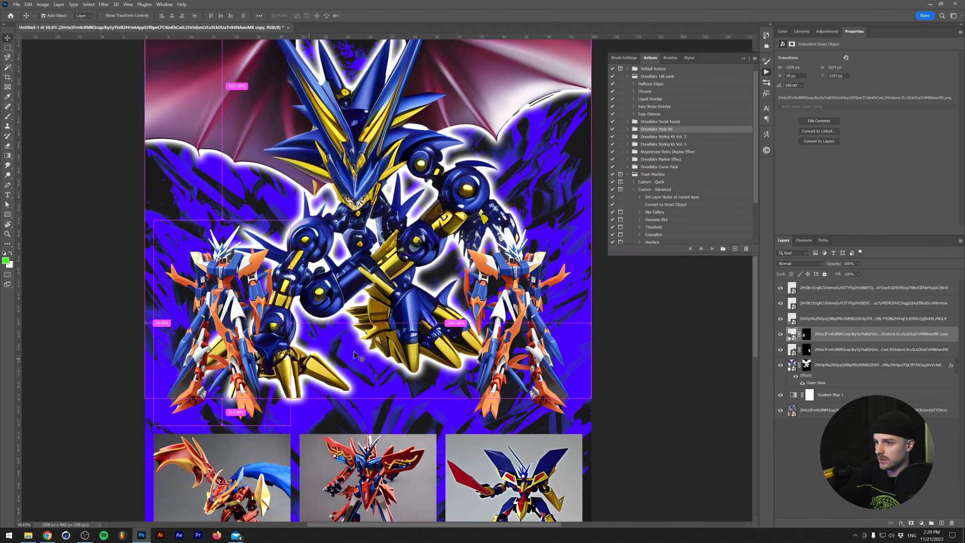
Step: Move both gundam layers beneath the dragon and group them, with the dragon and toy image layers hidden
left_click(819, 351, "ctrl")
key("ctrl+bracketleft")
left_click_drag(780, 302, 780, 287)
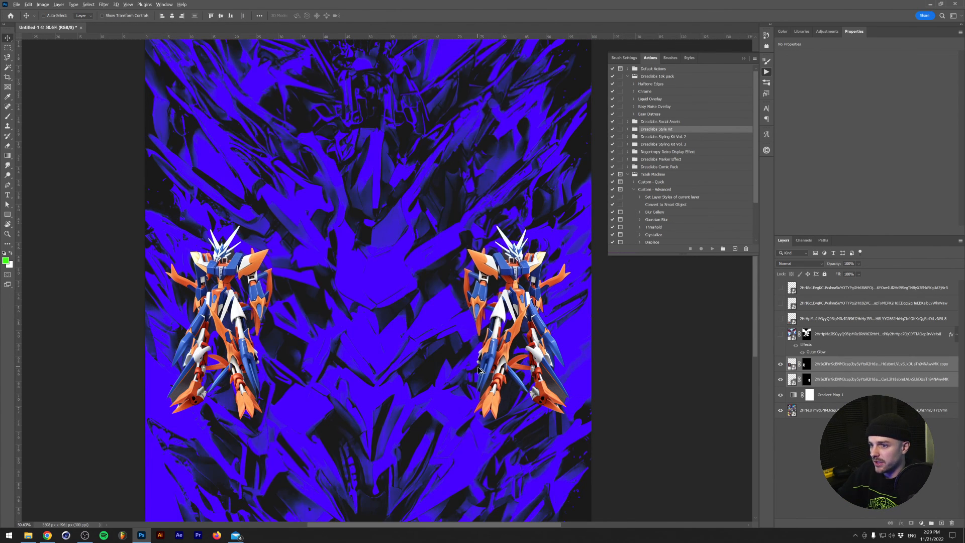
key("ctrl+0")
key("ctrl+g")
double_click(807, 361)
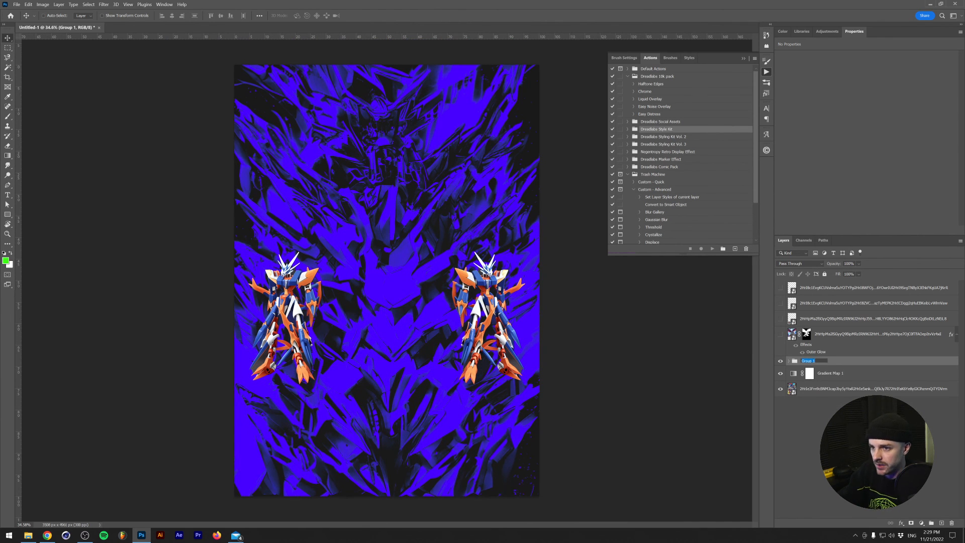
Step: Copy the background's gradient map above the gundam group and clip it to the group
left_click(827, 31)
left_click(853, 31)
left_click_drag(832, 373, 835, 356)
key("ctrl+alt+g")
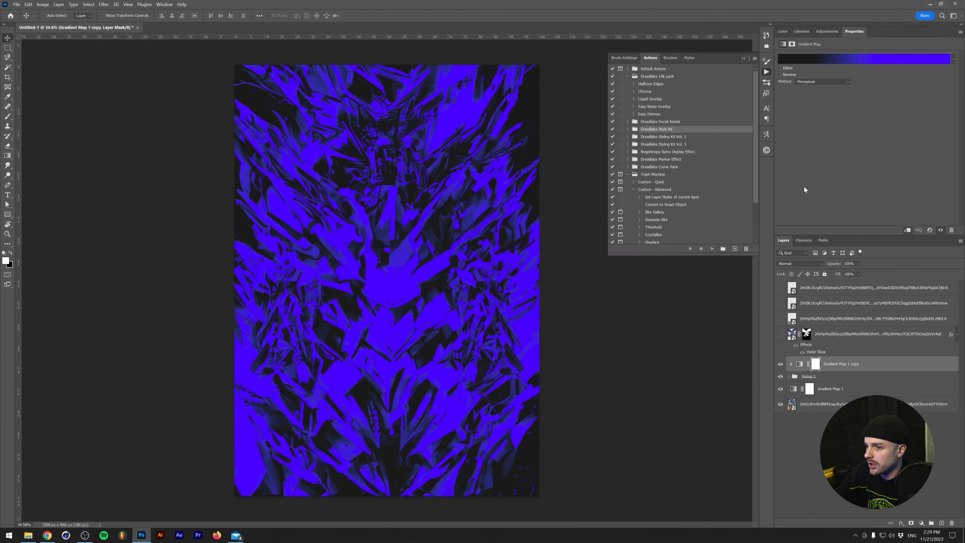
Step: Change the copied gradient's blue to orange-yellow, with the dark stop at 38% and the yellow stop at 55%
left_click(867, 58)
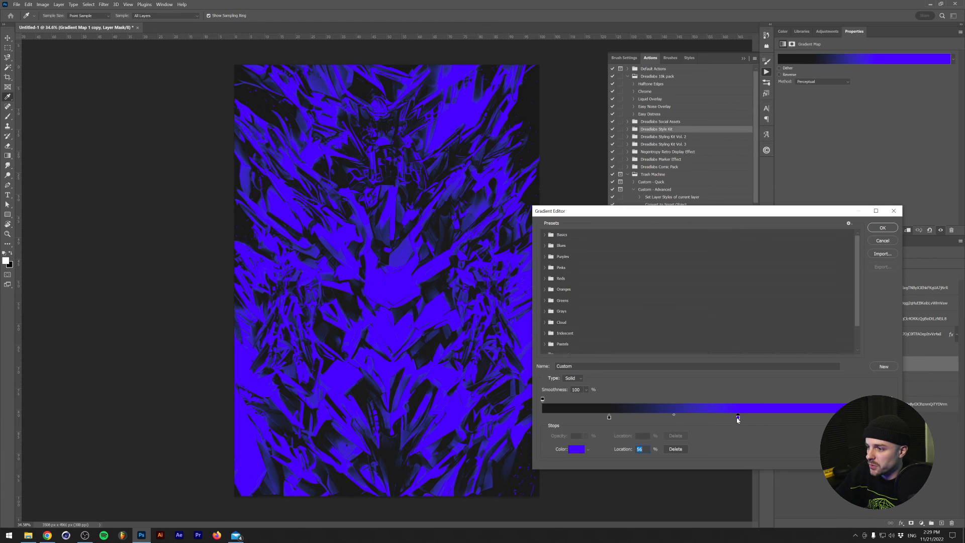
left_click(577, 448)
left_click_drag(580, 448, 579, 463)
left_click(667, 376)
left_click_drag(738, 417, 781, 417)
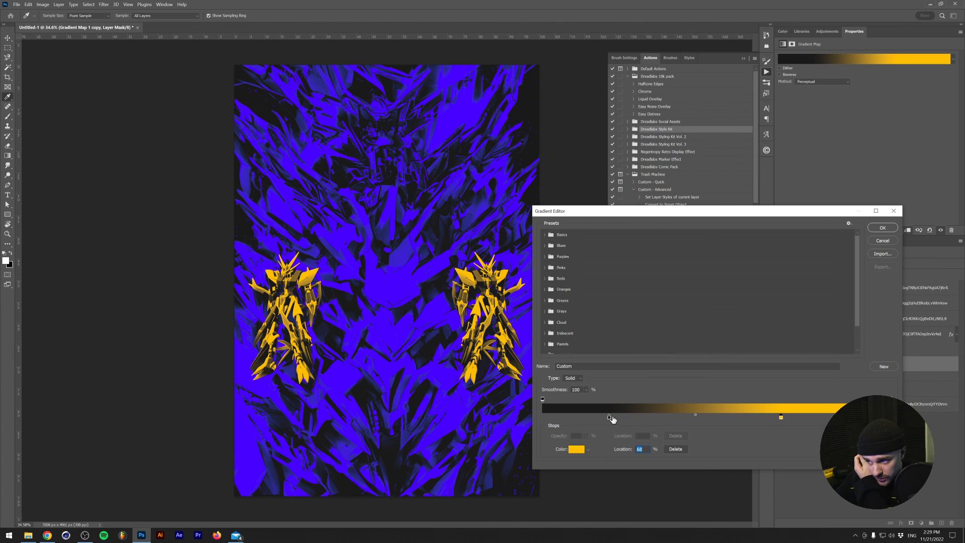
left_click_drag(610, 418, 675, 417)
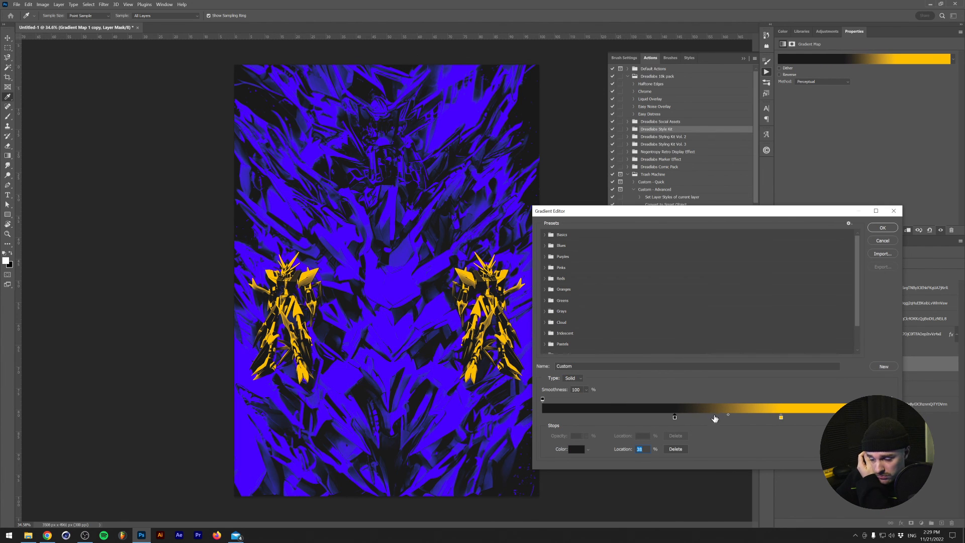
left_click_drag(776, 418, 734, 417)
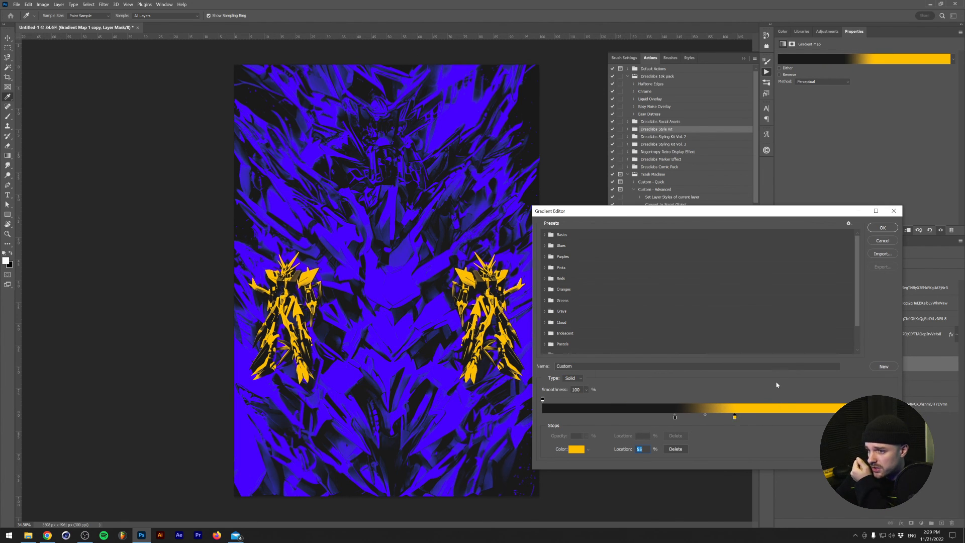
left_click(874, 227)
Step: Enlarge both gundam layers inside the group together to about 372%
scroll(330, 412, "down", 2)
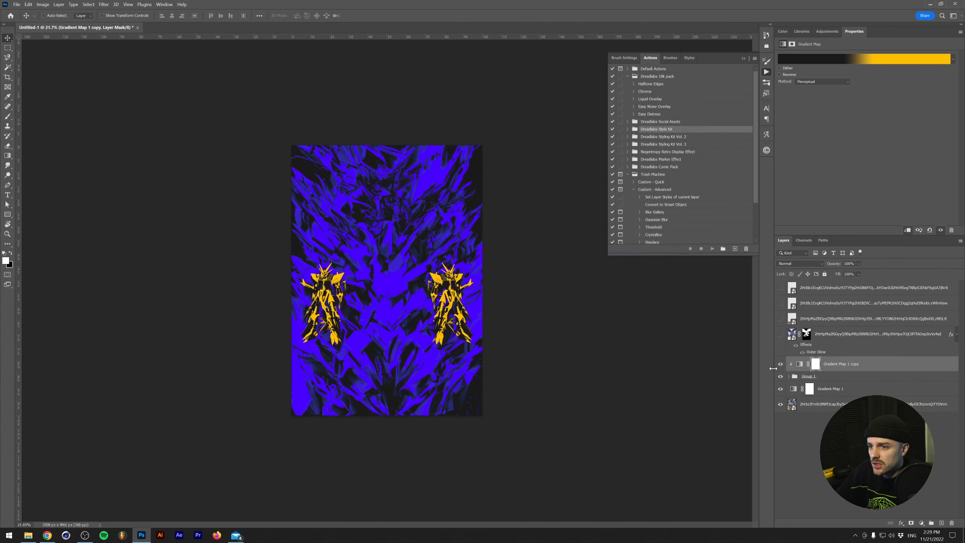
left_click(788, 377)
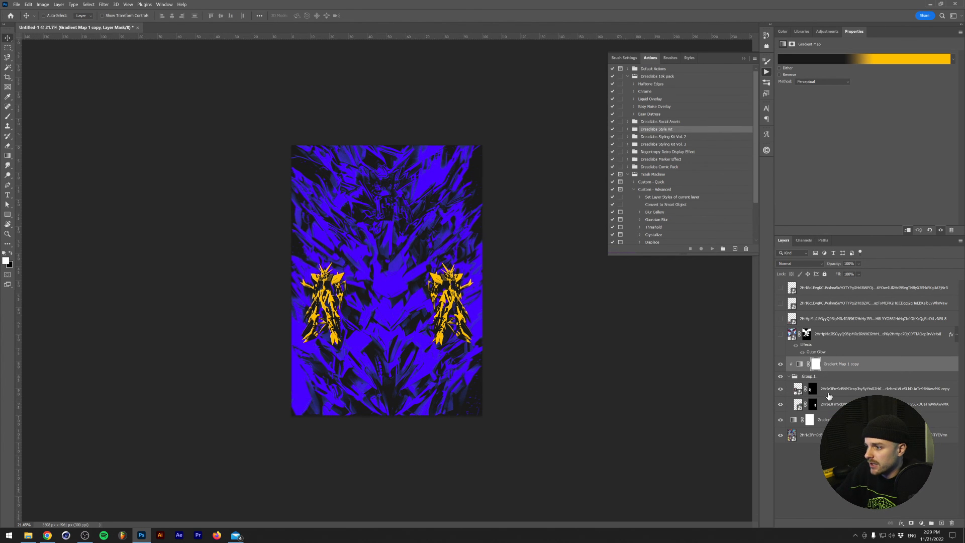
left_click(826, 394)
key("F2")
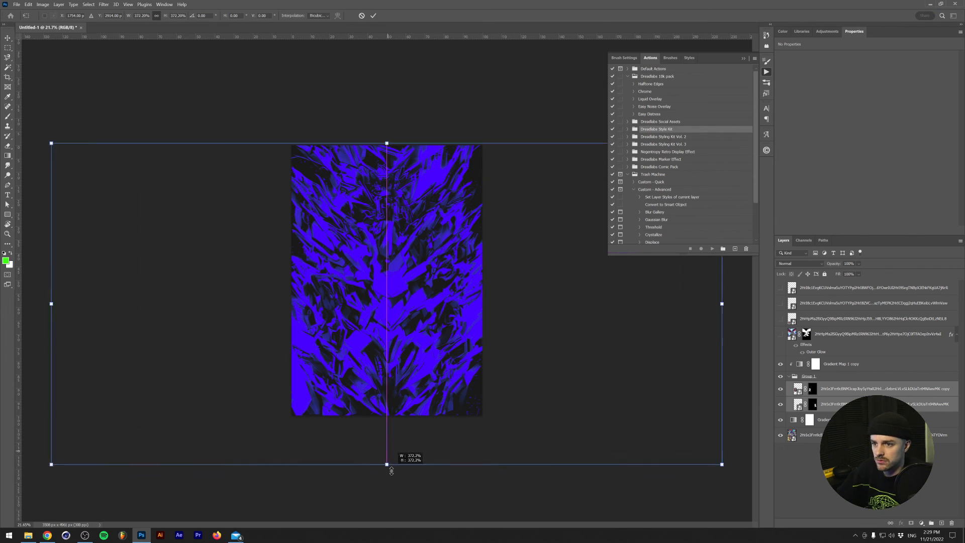
left_click(818, 404)
left_click(182, 15)
key("ctrl+d")
Step: Move the two enlarged gundams apart so each one stands against its own side edge of the poster
left_click_drag(401, 341, 510, 335)
left_click(830, 390)
left_click_drag(394, 314, 284, 317)
scroll(324, 322, "up", 3)
scroll(324, 322, "down", 3)
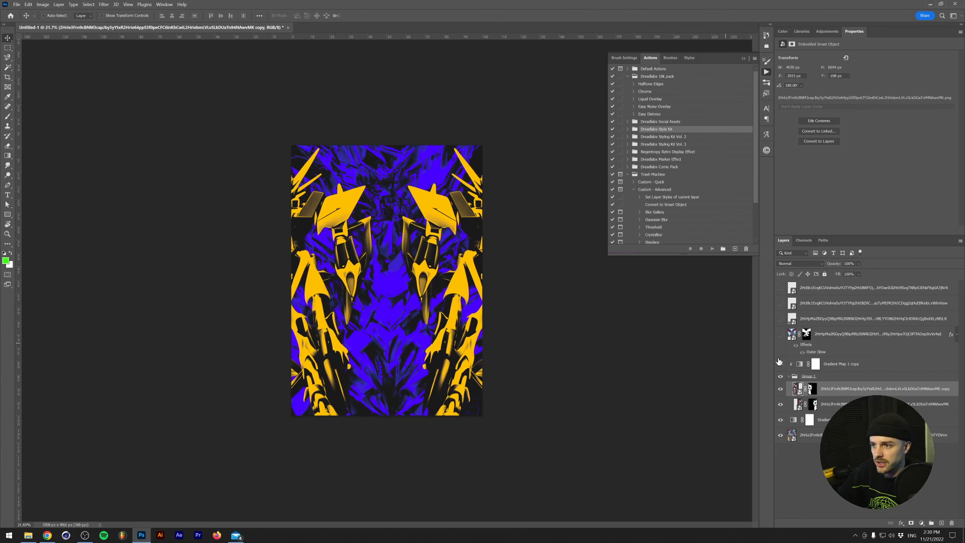
Step: Scale both gundams down together to fill the poster's lower half and show the dragon layer again
left_click(829, 410, "shift")
key("ctrl+t")
left_click_drag(386, 140, 386, 145)
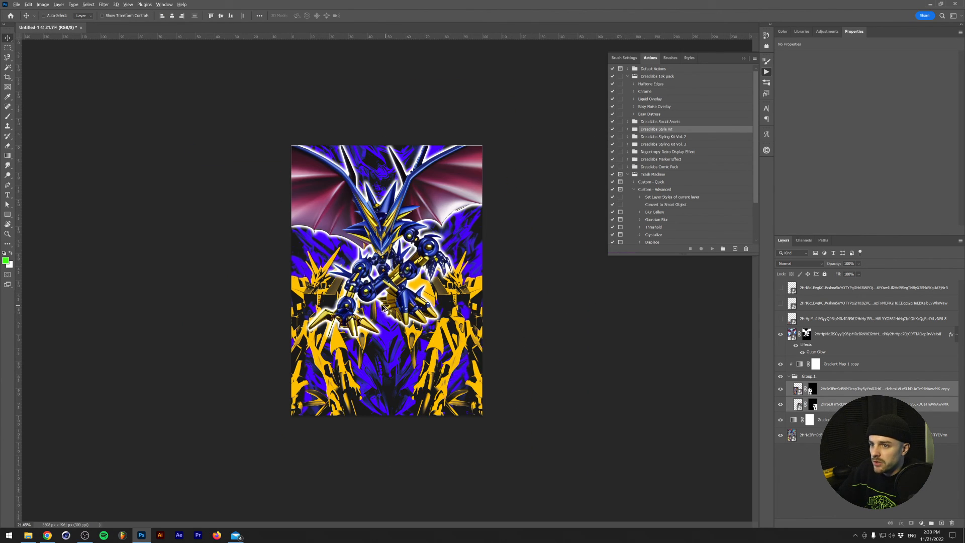
Step: Show the three toy image layers again and move their row up to leave a strip beneath it
scroll(385, 308, "up", 6)
scroll(385, 308, "down", 3)
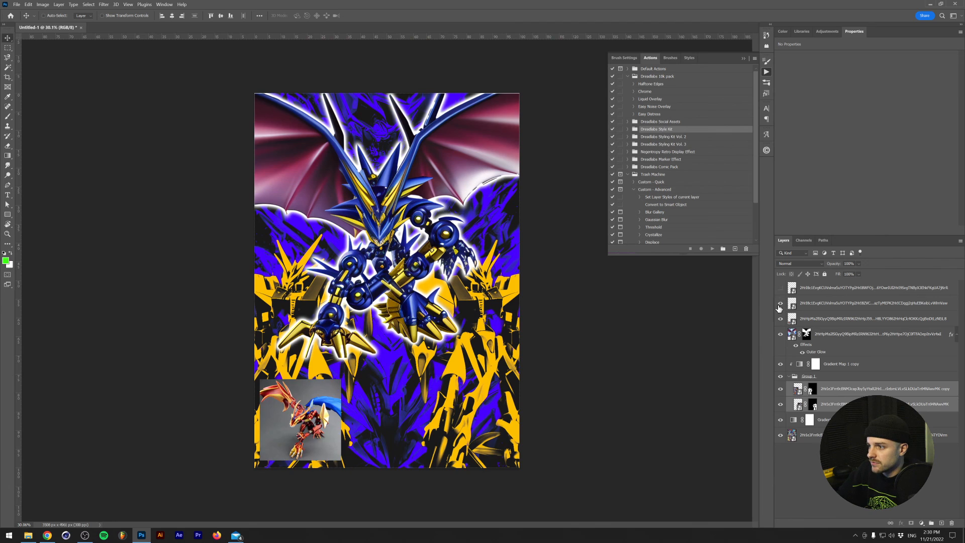
scroll(491, 387, "up", 3)
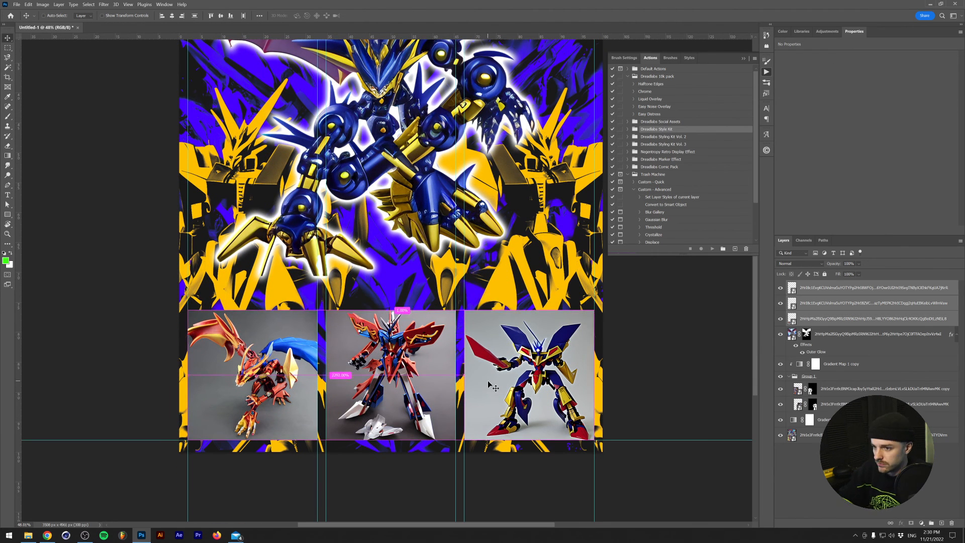
left_click_drag(490, 385, 490, 351)
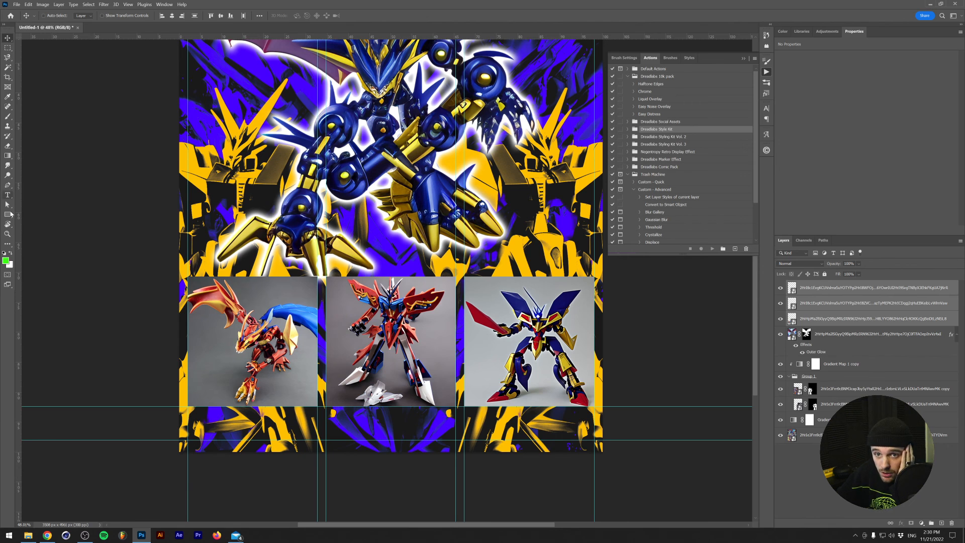
Step: Draw a rectangle across all three columns beneath the image row, filled violet-blue without a stroke, at 80% opacity
key("u")
left_click_drag(187, 409, 594, 439)
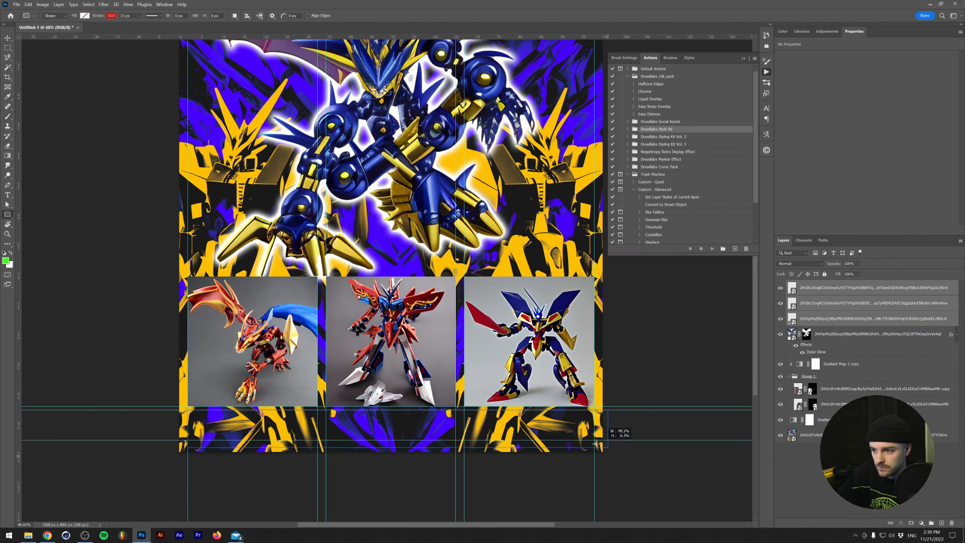
left_click(96, 16)
left_click(401, 248)
left_click(649, 375)
left_click(800, 263)
left_click(785, 270)
left_click_drag(833, 263, 824, 264)
Step: Add a text box over the bar starting "AI Generated toys are the latest hype within the Andromeda system" and set it to 27 pt
key("t")
left_click_drag(188, 410, 594, 440)
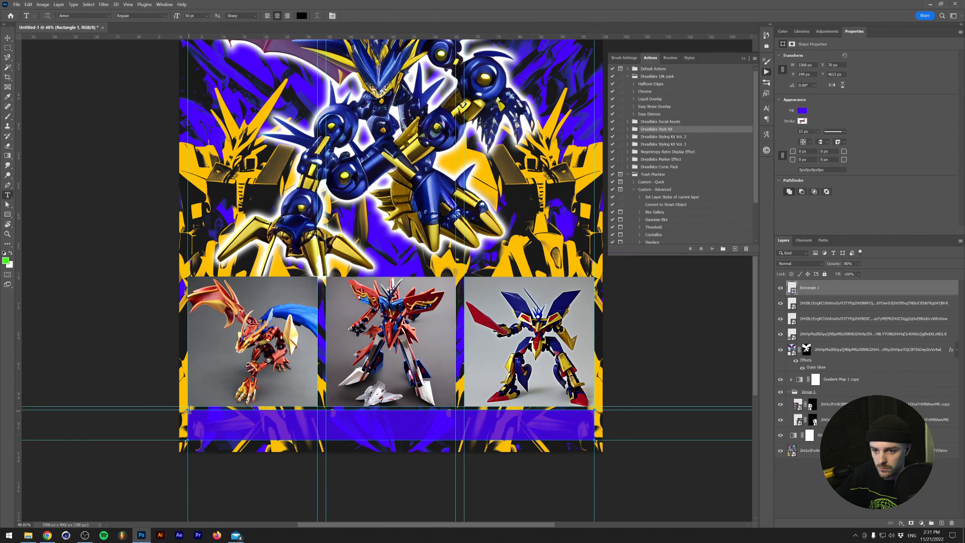
key("super")
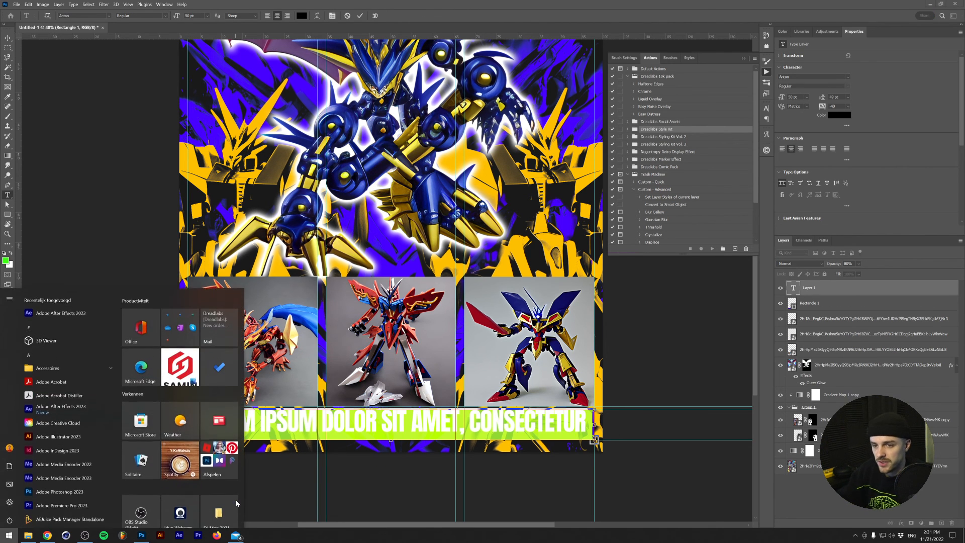
left_click(190, 16)
scroll(190, 15, "down", 20)
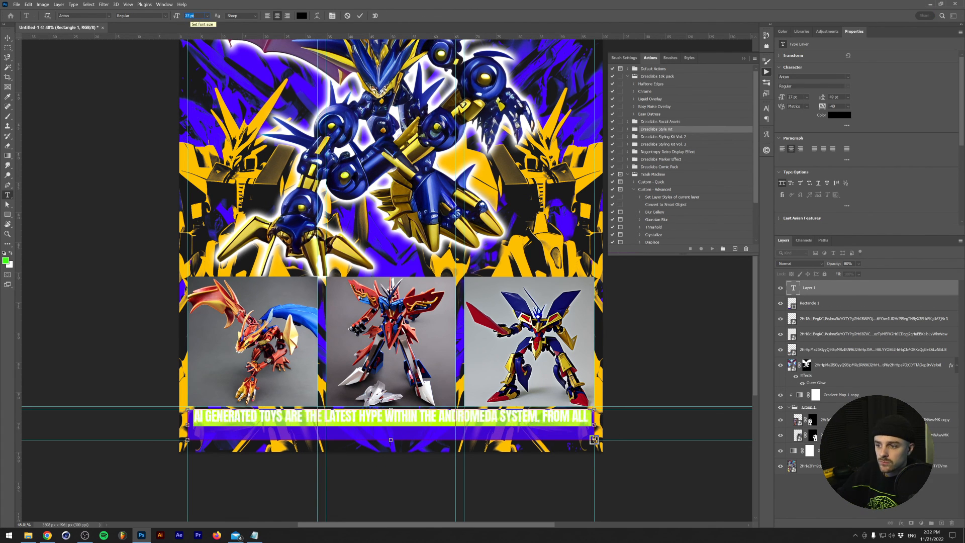
Step: Format the blurb as justified yellow text without All Caps, with automatic leading and tracking 0
left_click(848, 106)
left_click(844, 152)
left_click(848, 97)
left_click(838, 104)
left_click(765, 108)
left_click(713, 105)
left_click(746, 119)
left_click(689, 105)
left_click(648, 374)
Step: Set the blurb's font to Acumin Variable Concept SemiCondensed and slightly reduce its width
left_click(722, 120)
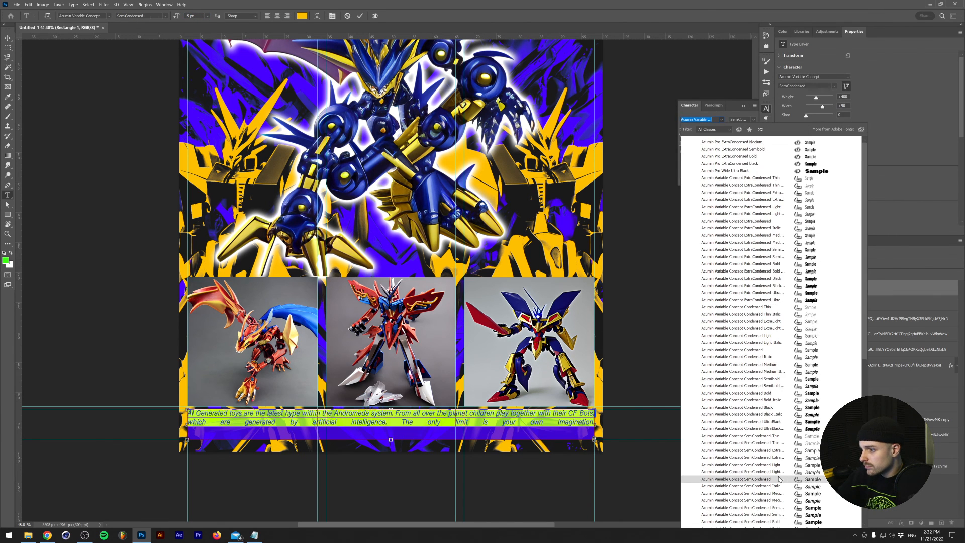
left_click(722, 270)
left_click_drag(822, 107, 817, 107)
key("ctrl+Return")
Step: Hide the guides and inset the blurb's text box from the edges of the bar
key("ctrl+h")
left_click_drag(391, 410, 392, 416)
scroll(364, 448, "up", 2)
left_click_drag(646, 401, 638, 407)
Step: Set the blurb's font size to 18 pt and nudge the text down inside the bar
key("ctrl+a")
left_click(191, 16)
type("18")
key("ctrl+Return")
key("ctrl+a")
scroll(236, 378, "down", 1)
scroll(290, 407, "up", 3)
left_click_drag(431, 406, 431, 409)
scroll(432, 409, "down", 8)
Step: Duplicate the three toy image layers and set the copies' blend mode to Lighten
left_click(7, 38)
left_click(822, 304)
left_click(821, 319)
left_click(819, 336, "ctrl")
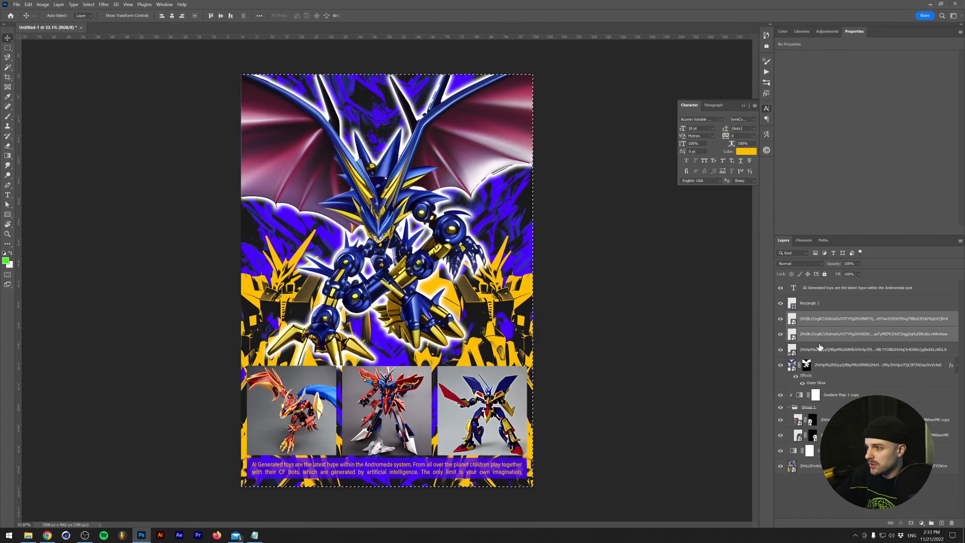
left_click(812, 350, "ctrl")
key("ctrl+j")
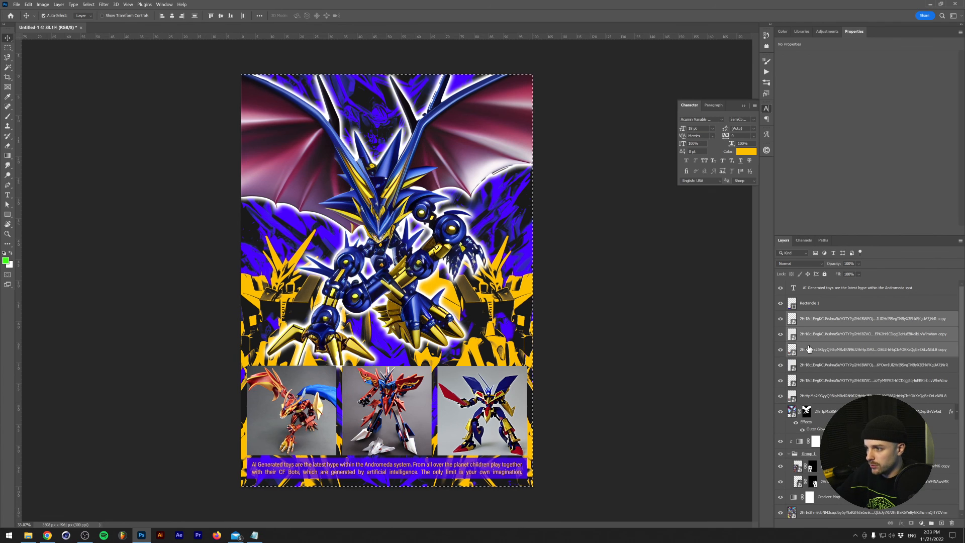
left_click(799, 263)
left_click(798, 324)
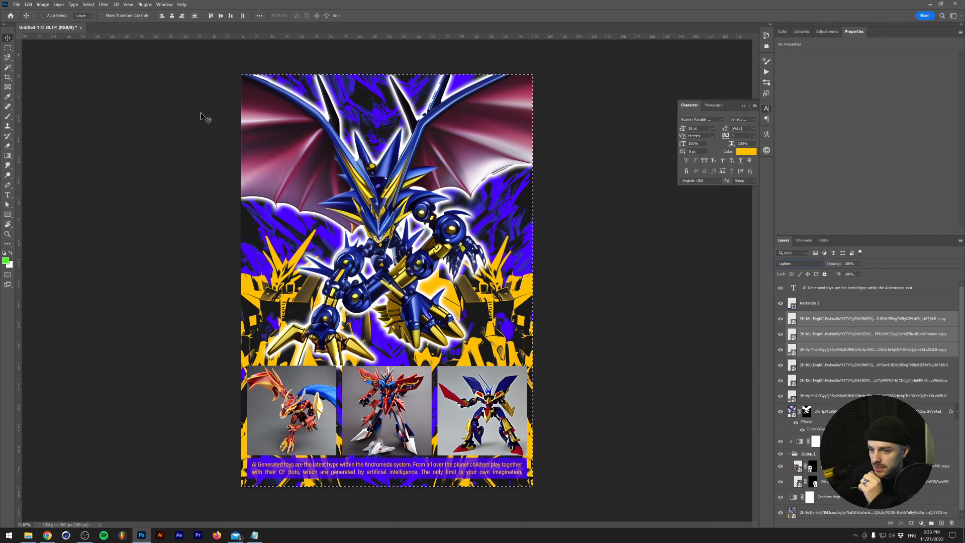
Step: Apply a Gaussian Blur with a 3.0 px radius to the topmost toy image copy
left_click(103, 4)
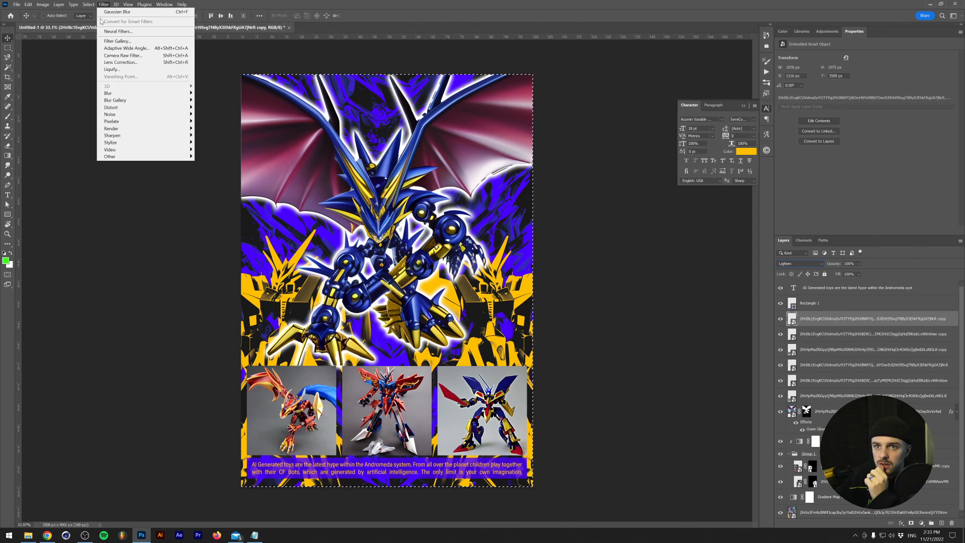
mouse_move(107, 93)
left_click(211, 122)
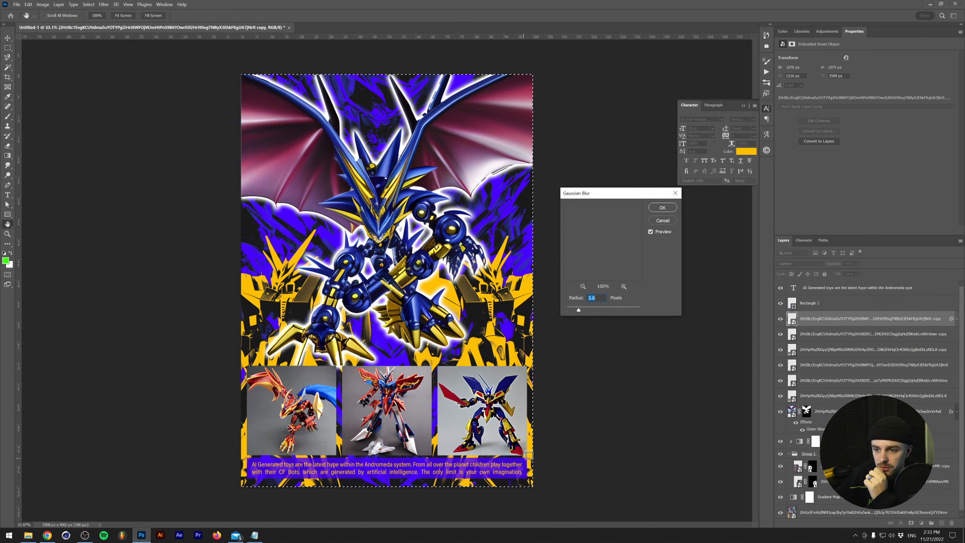
left_click(663, 207)
Step: Copy the Gaussian Blur smart filter onto the other two toy image copies
left_click(956, 319)
left_click_drag(951, 319, 949, 334)
left_click_drag(951, 334, 948, 353)
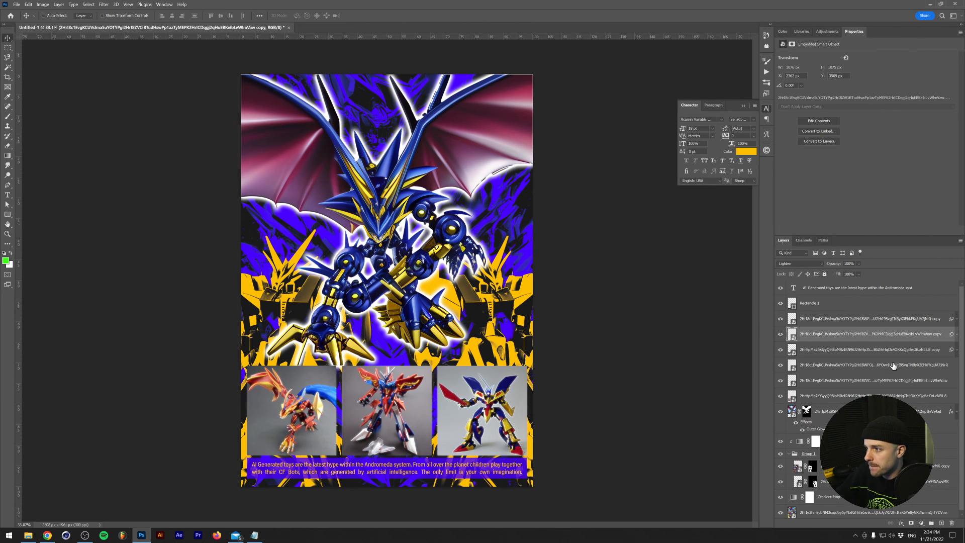
scroll(296, 399, "up", 6)
scroll(272, 438, "down", 5)
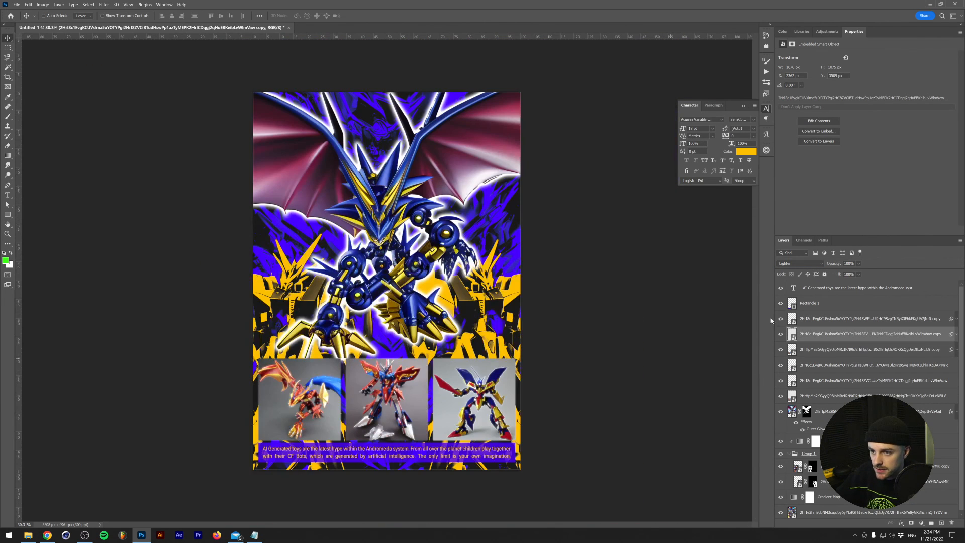
Step: Add the large "CF" lettering in the N—E font above the Rectangle 1 layer and place it across the dragon's lower body
left_click(815, 303)
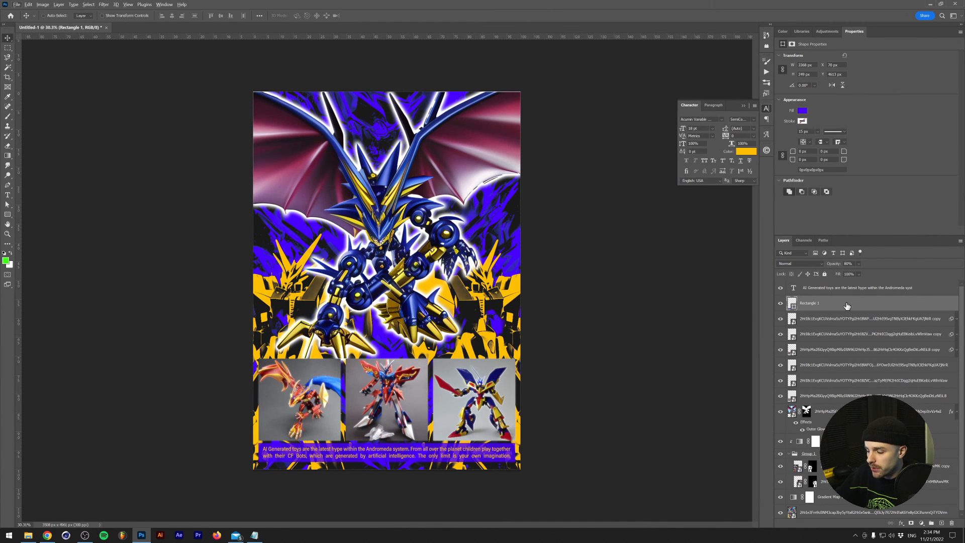
key("t")
left_click(391, 313)
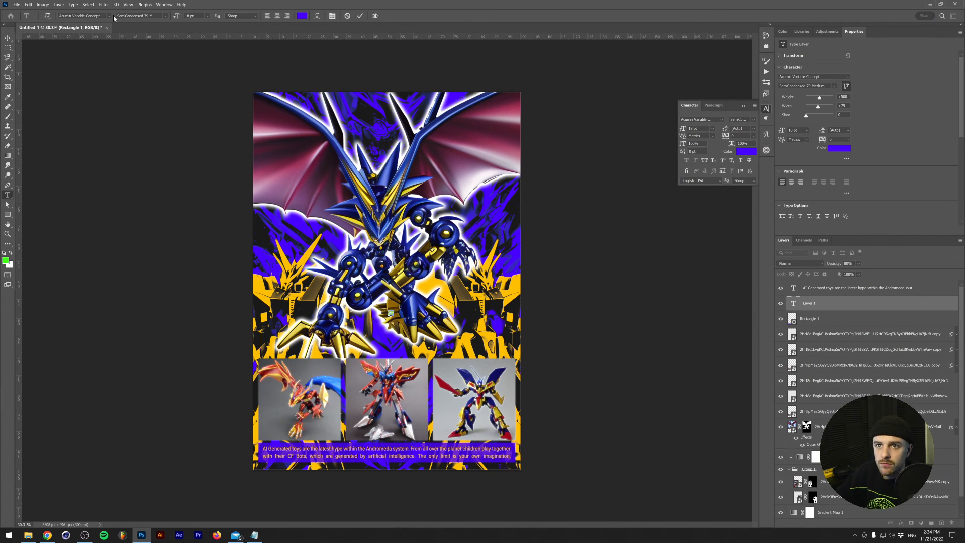
key("ctrl+v")
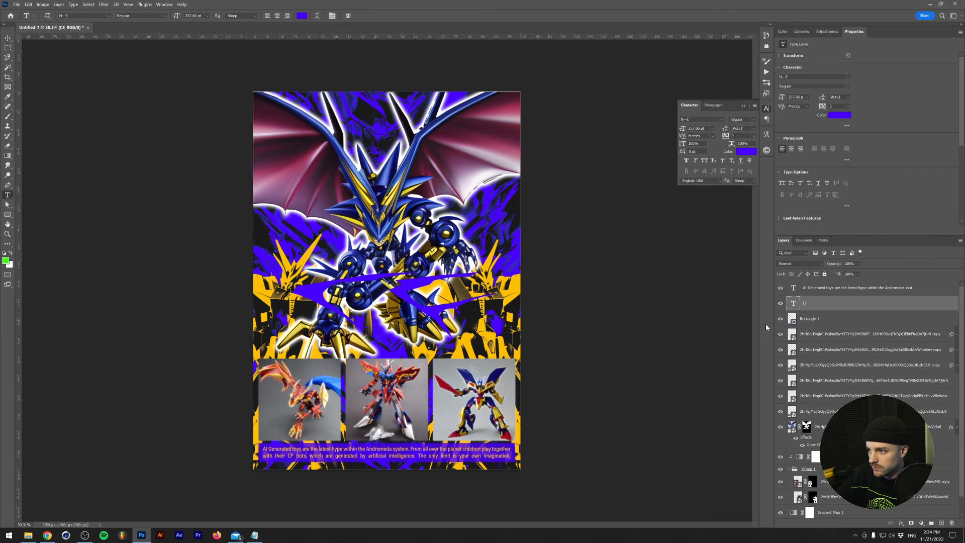
left_click_drag(441, 303, 437, 275)
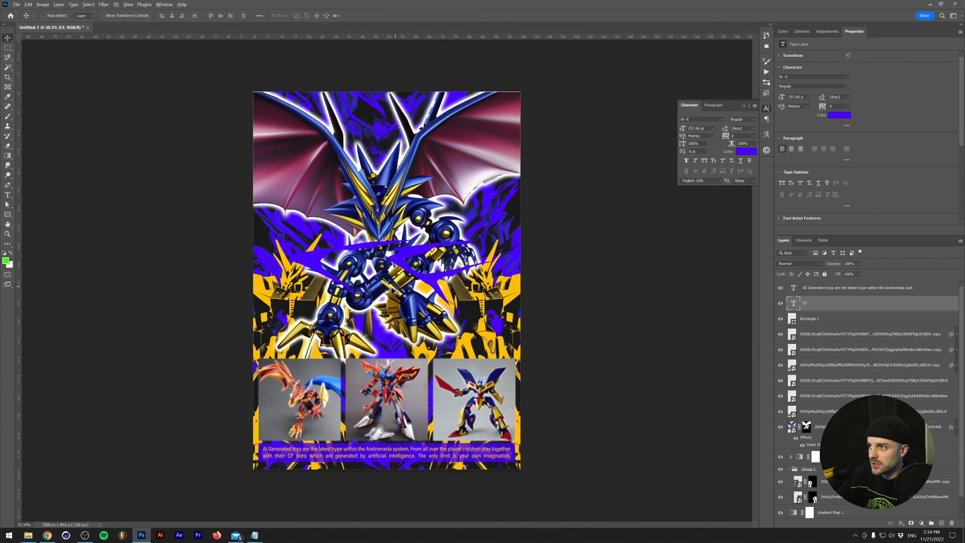
Step: Apply a white Outer Glow in Screen mode at 100% opacity to the CF lettering
scroll(394, 289, "up", 5)
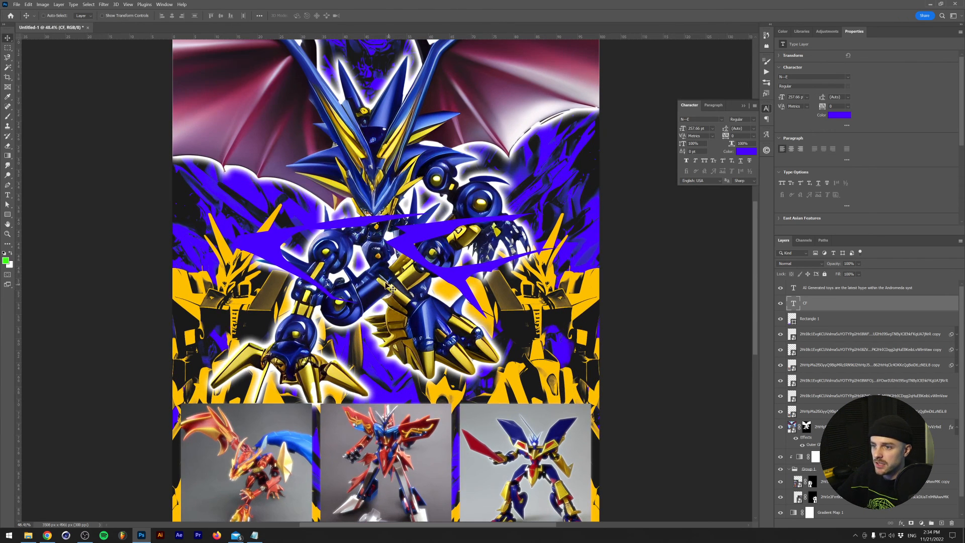
left_click(901, 523)
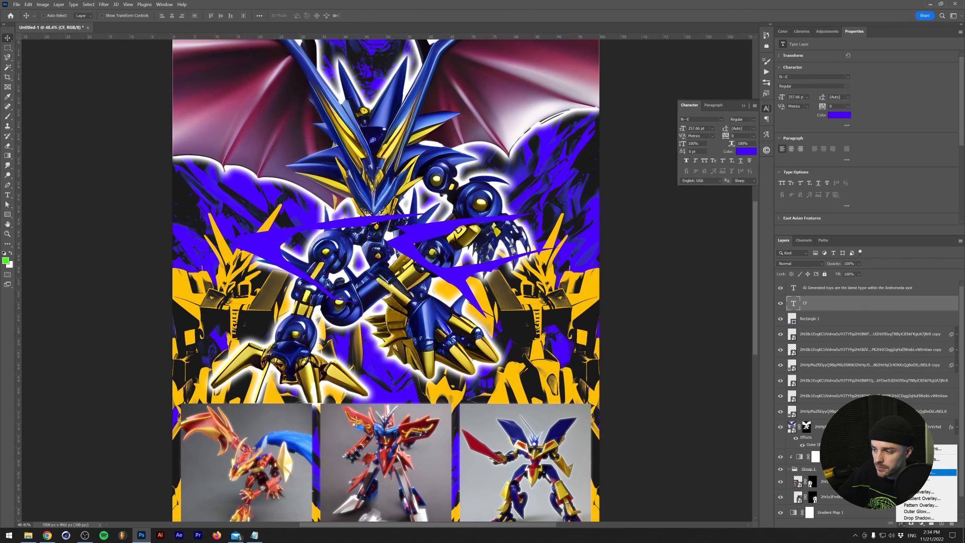
left_click(918, 511)
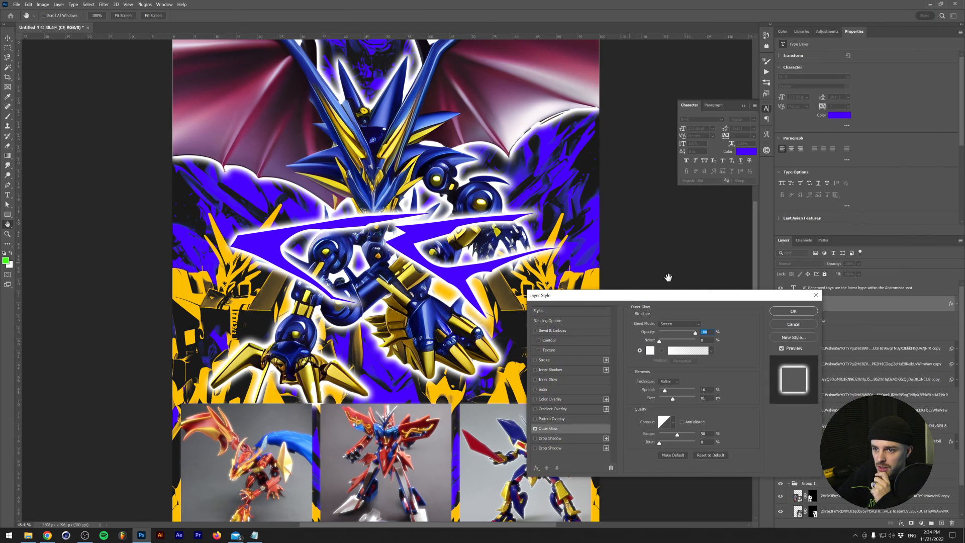
left_click(793, 311)
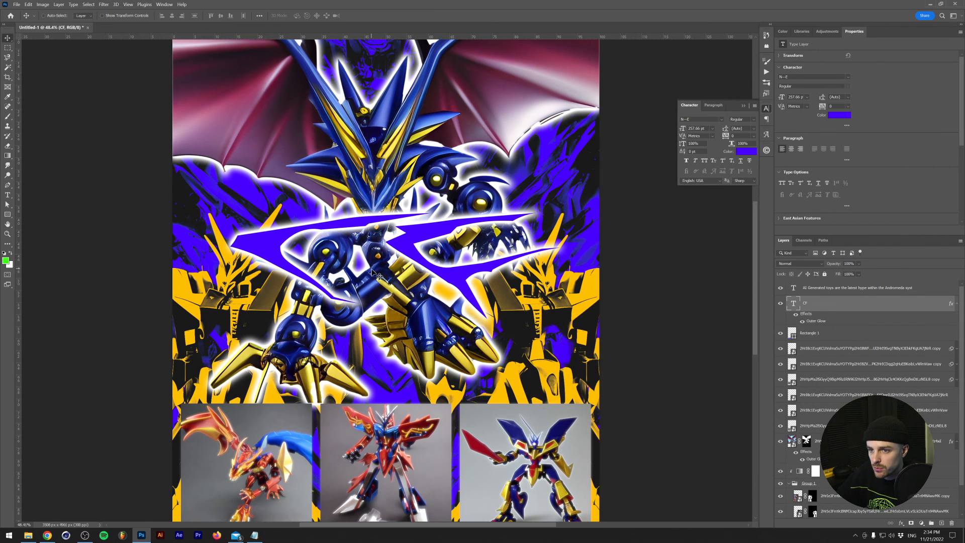
Step: Duplicate the CF lettering and flip the copy horizontally
scroll(372, 272, "down", 4)
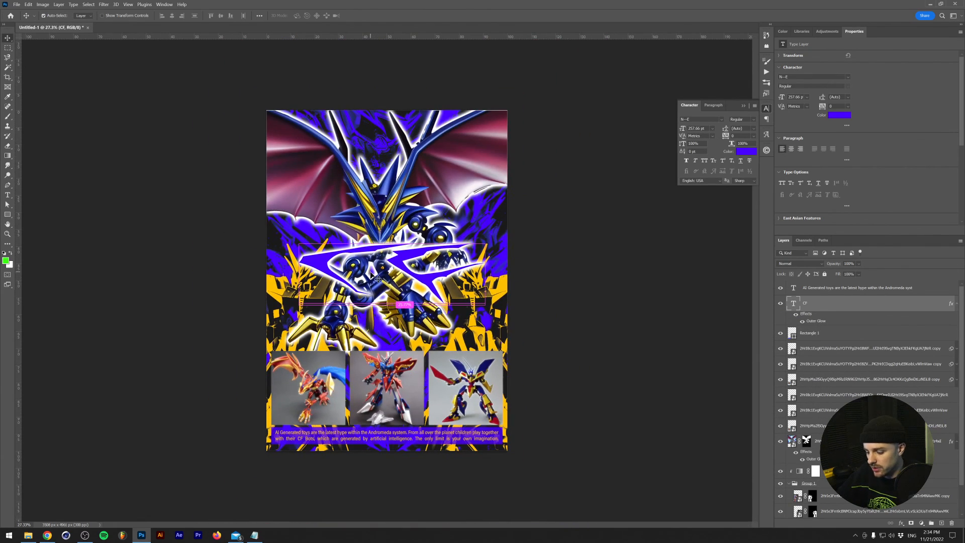
key("ctrl+j")
key("ctrl+t")
right_click(367, 257)
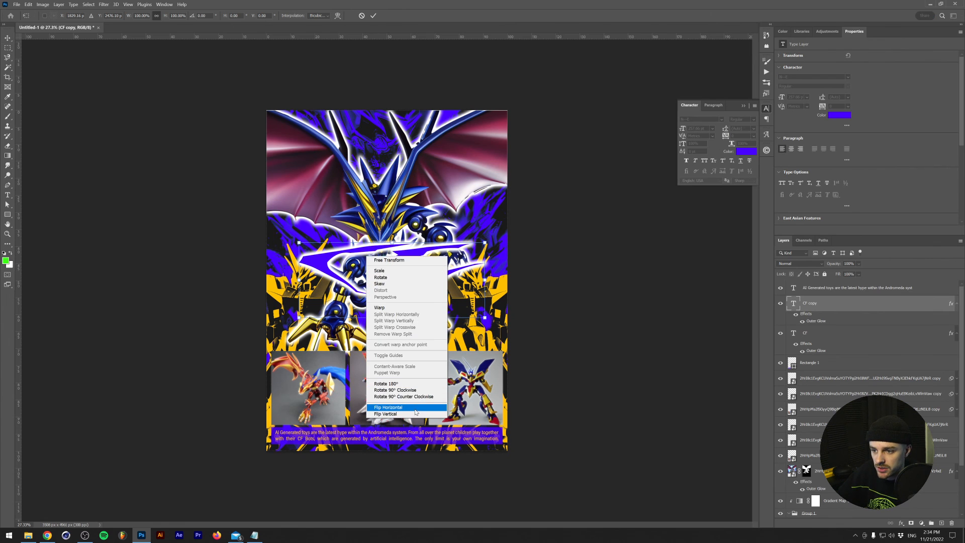
left_click(415, 407)
key("Return")
Step: Group both CF layers, move the Outer Glow onto the group and clear the layer style from the two individual text layers
left_click(848, 341, "shift")
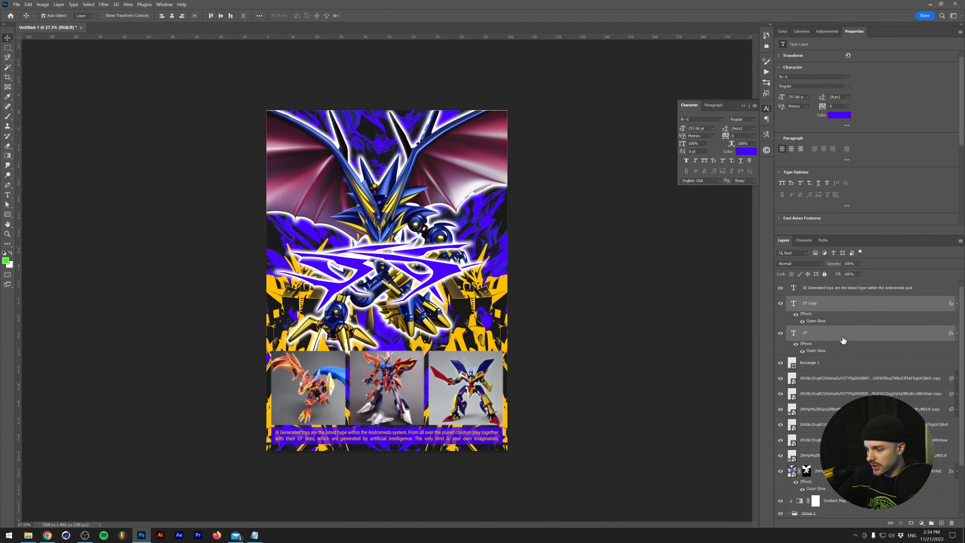
key("ctrl+g")
left_click(789, 300)
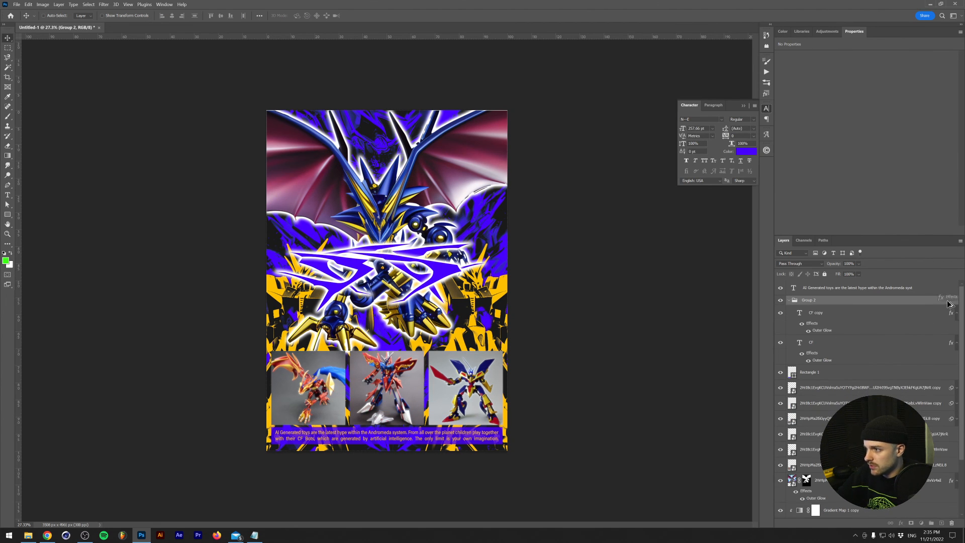
left_click_drag(948, 304, 947, 302)
left_click(849, 327)
left_click(851, 356, "shift")
right_click(853, 356)
left_click(877, 215)
Step: Scale the flipped CF copy to about 72%, rotate it about -17° and position it over the original lettering
left_click(850, 327)
key("ctrl+t")
left_click_drag(411, 249, 394, 232)
left_click_drag(397, 284, 420, 285)
left_click_drag(434, 227, 418, 219)
left_click_drag(292, 298, 320, 295)
left_click_drag(348, 309, 343, 293)
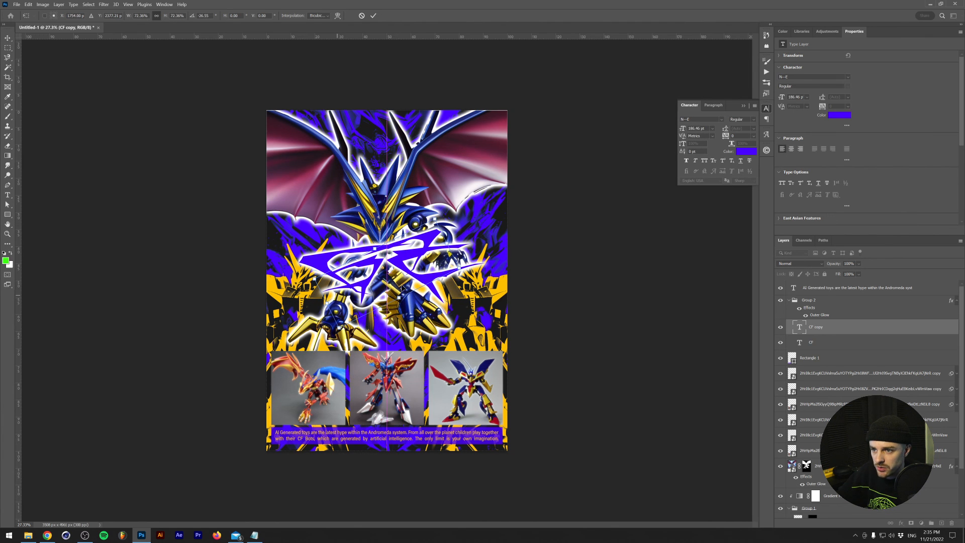
key("Return")
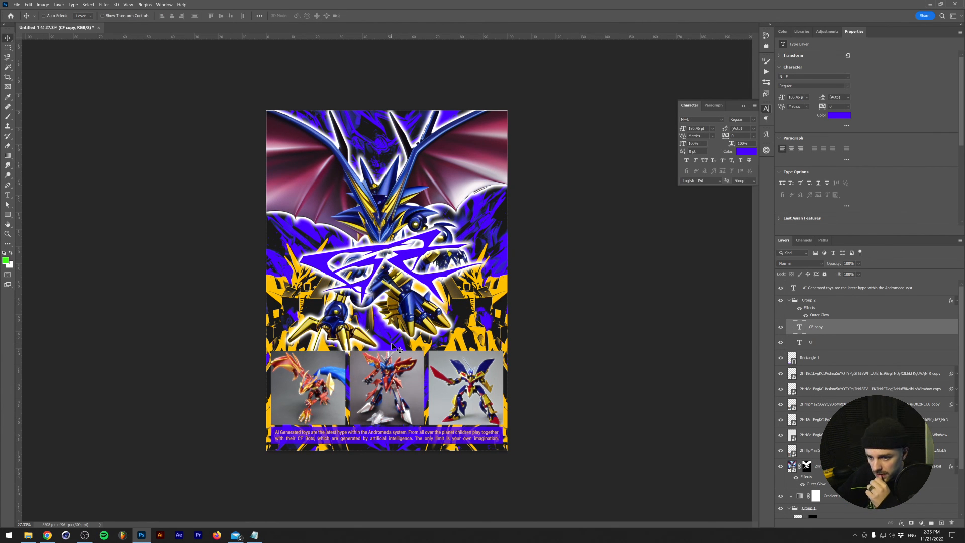
Step: Start a new text line reading "bots" near the poster's top and set its font to Metro Juice Display
key("t")
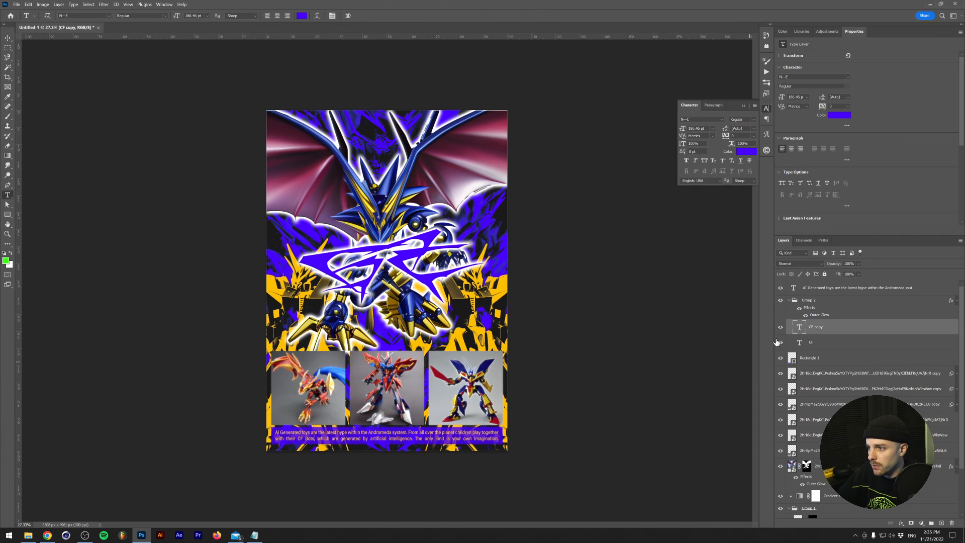
left_click(821, 306)
left_click(107, 16)
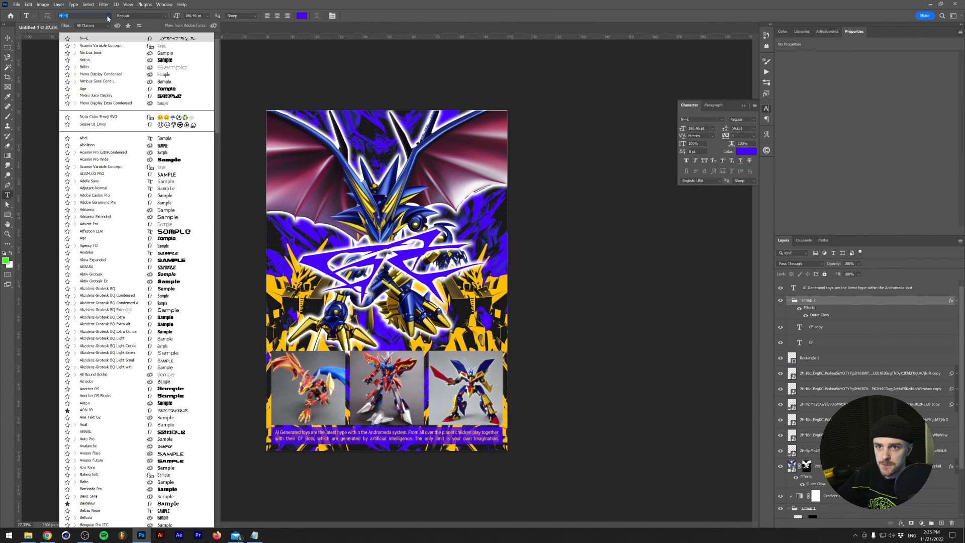
left_click(349, 276)
left_click(359, 149)
left_click(358, 149)
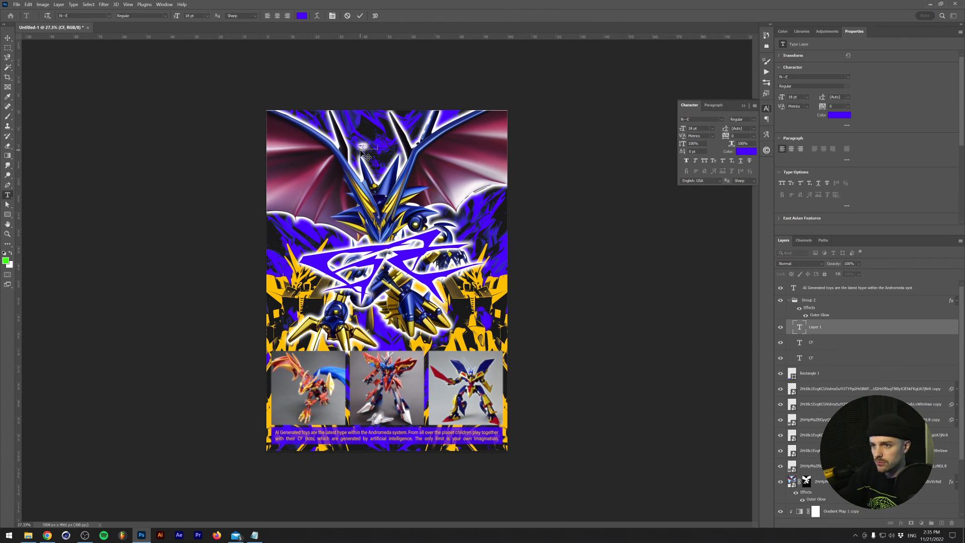
left_click(108, 16)
type("metro")
key("Return")
Step: Set the bots text's font size to 78 pt
left_click(189, 15)
key("shift+Up")
key("shift+Up")
key("shift+Up")
key("shift+Up")
key("shift+Up")
key("shift+Up")
key("Return")
key("ctrl+Return")
Step: Place the bots text over the CF emblem with its layer above Group 2, and recolour it to yellow ffc000
left_click_drag(815, 326, 815, 295)
left_click(109, 16)
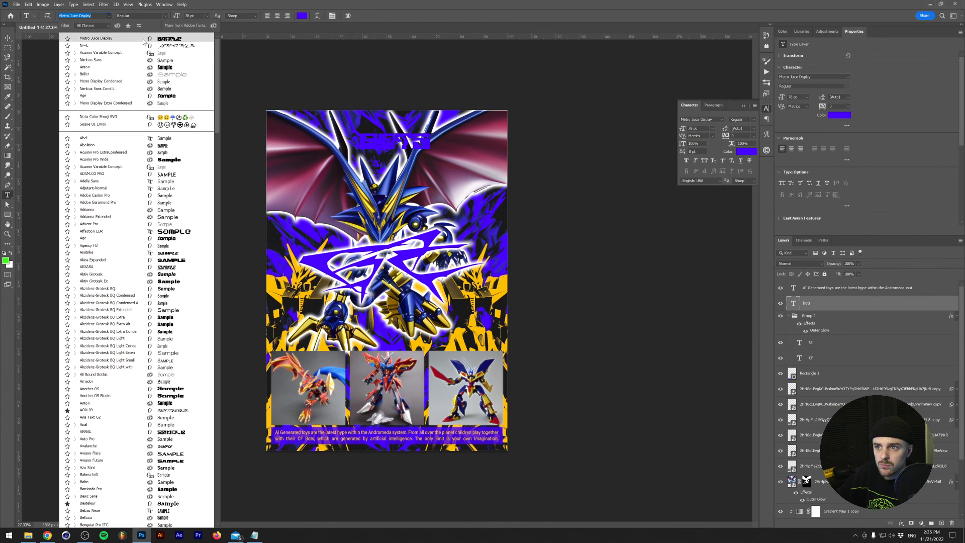
left_click(95, 38)
left_click(302, 16)
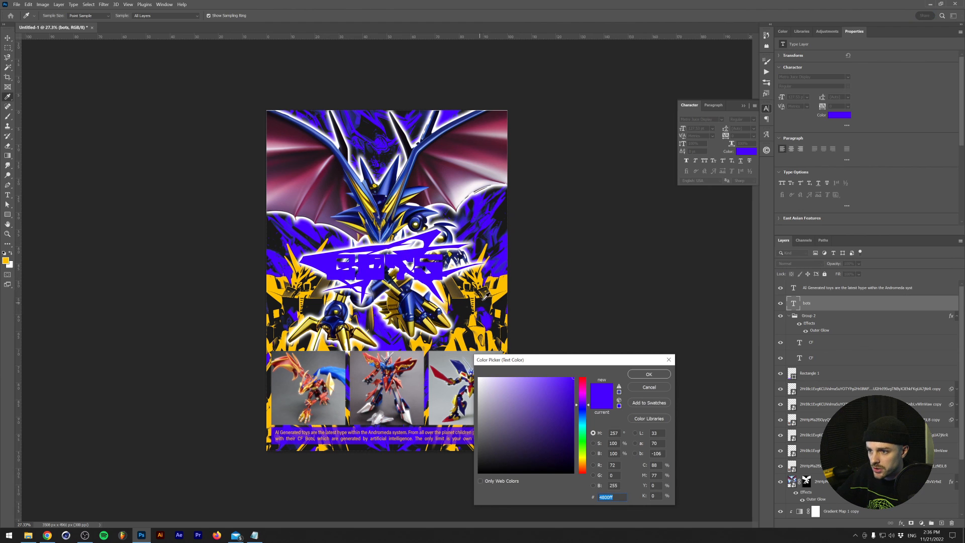
left_click(507, 281)
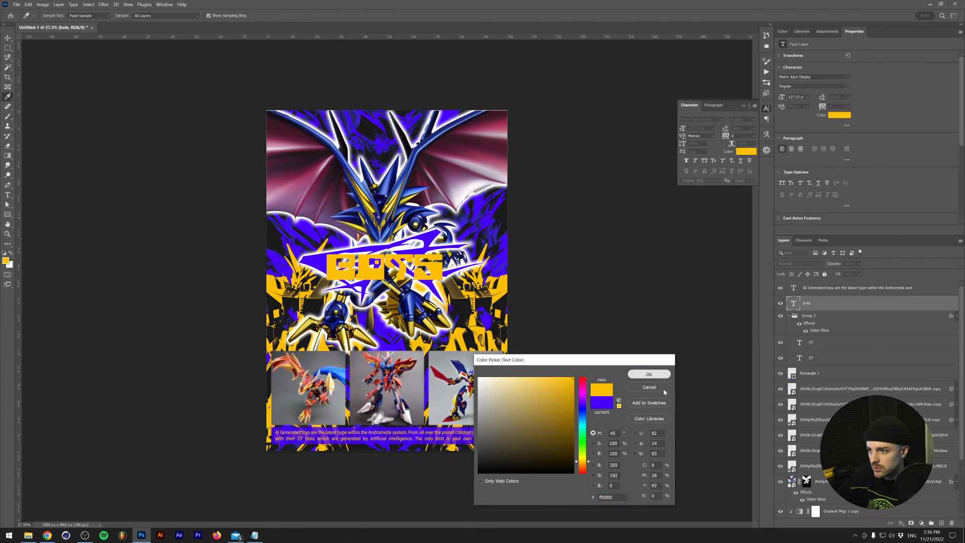
left_click(647, 376)
Step: Add a thick black outside Stroke to the bots text
left_click(901, 523)
left_click(923, 465)
left_click(649, 378)
left_click(479, 379)
left_click(647, 376)
left_click_drag(669, 349, 696, 349)
left_click(650, 378)
left_click_drag(482, 467, 343, 525)
left_click(647, 376)
left_click(793, 311)
left_click_drag(664, 327, 667, 326)
left_click(789, 313)
Step: Set the bots text's tracking to 140 and centre it horizontally on the canvas
left_click_drag(823, 106, 835, 106)
key("v")
key("ctrl+a")
left_click(172, 16)
key("ctrl+d")
Step: Group the bots text with the CF emblem, enlarge the group slightly and move it down to just above the toy image row
left_click(818, 373)
left_click(818, 306, "shift")
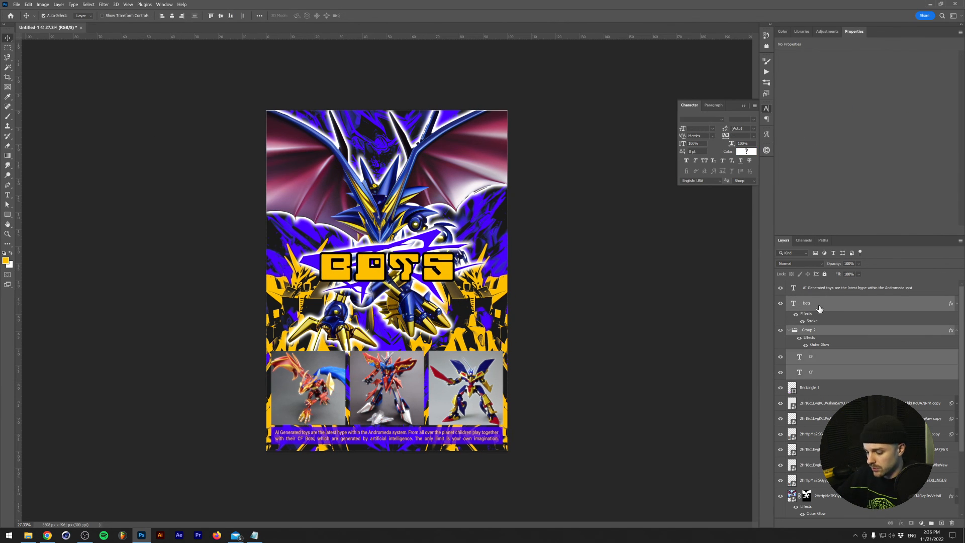
key("ctrl+g")
key("ctrl+t")
left_click_drag(484, 268, 505, 262)
left_click_drag(414, 276, 413, 343)
key("Return")
Step: Recolour the two CF shapes behind the bots text to a brightened crimson sampled from the dragon's wing
scroll(413, 286, "up", 6)
scroll(413, 285, "down", 2)
scroll(413, 344, "down", 2)
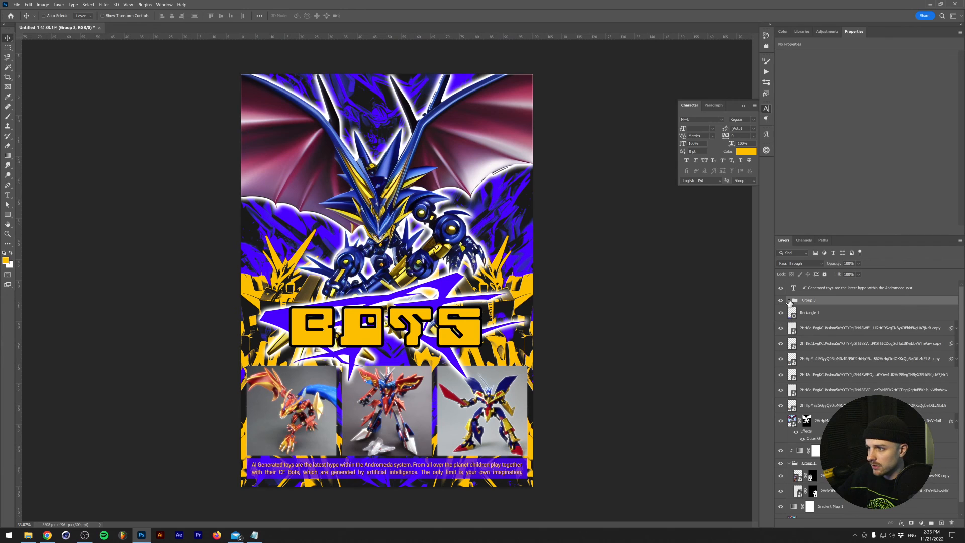
left_click(788, 300)
left_click(818, 367)
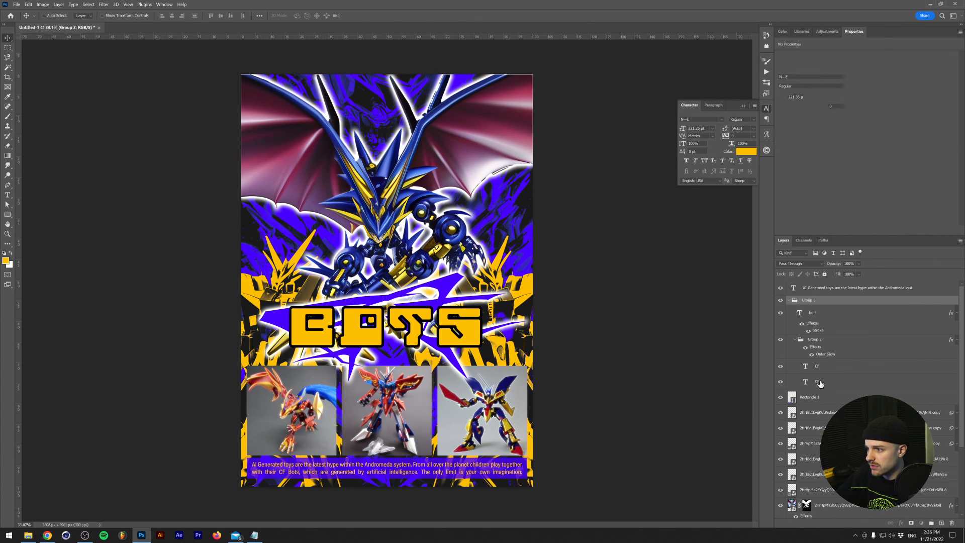
left_click(817, 381, "shift")
left_click(839, 115)
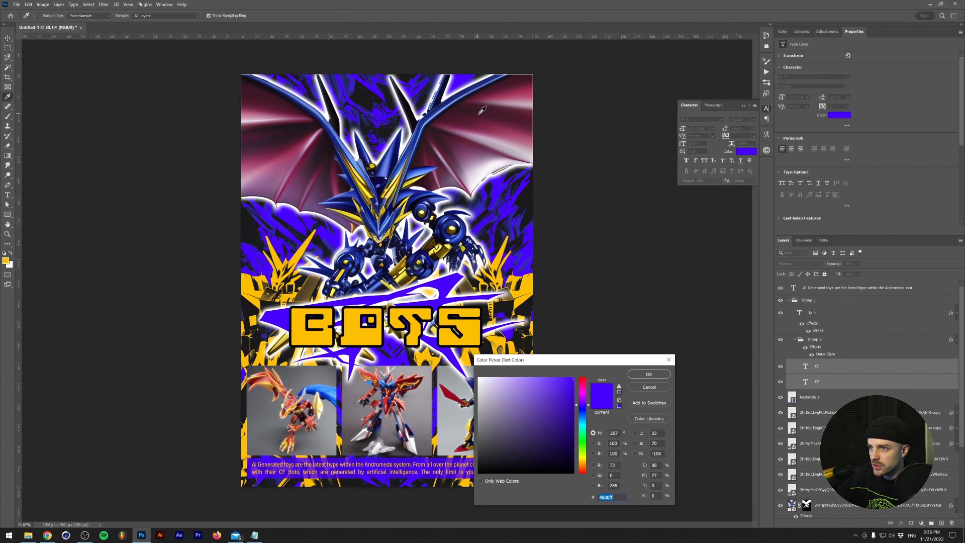
left_click(491, 122)
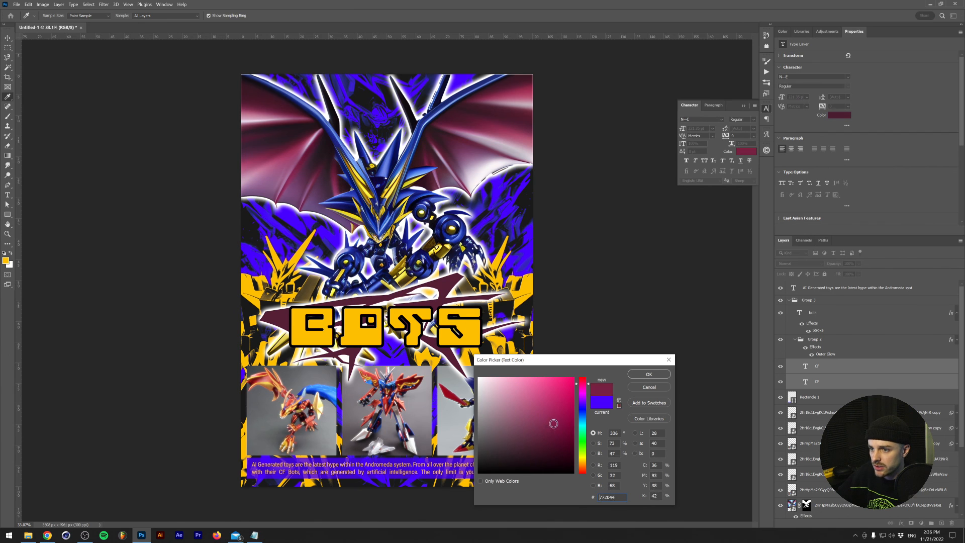
left_click_drag(552, 425, 561, 412)
left_click(649, 374)
Step: Add a Gradient Overlay running from red-orange to yellow to the bots text
left_click(823, 314)
left_click(901, 523)
left_click(924, 497)
left_click(674, 323)
left_click(669, 330)
Step: Add a second Stroke in white to the bots text alongside the black one
left_click(545, 360)
left_click(606, 360)
left_click(649, 378)
left_click(478, 369)
left_click(649, 374)
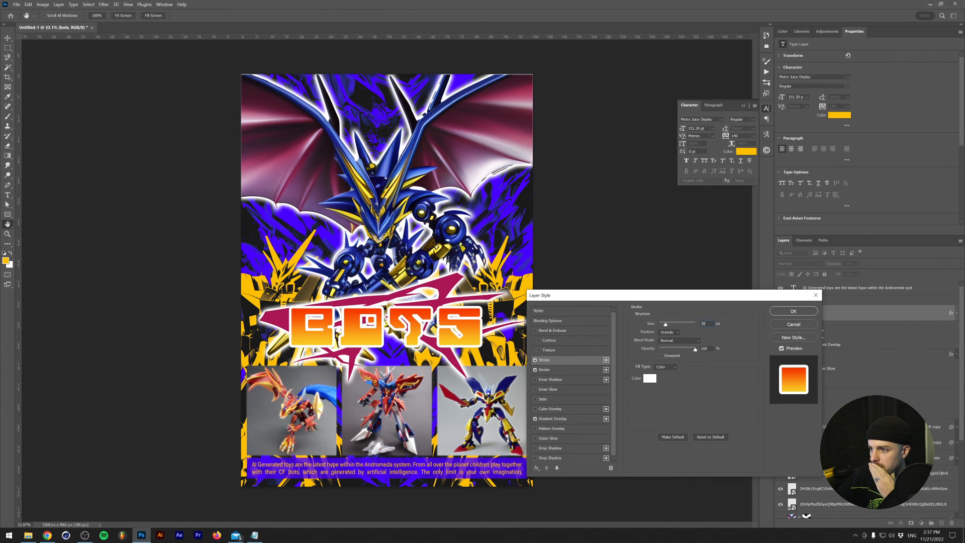
key("Return")
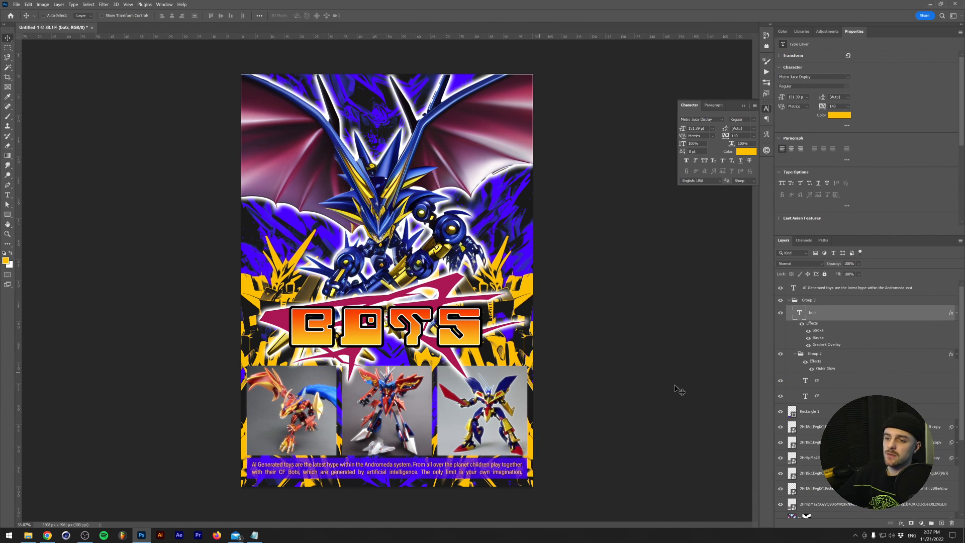
Step: Recolour both CF shapes behind the bots text to a bright blue
left_click(842, 380)
left_click(841, 396, "shift")
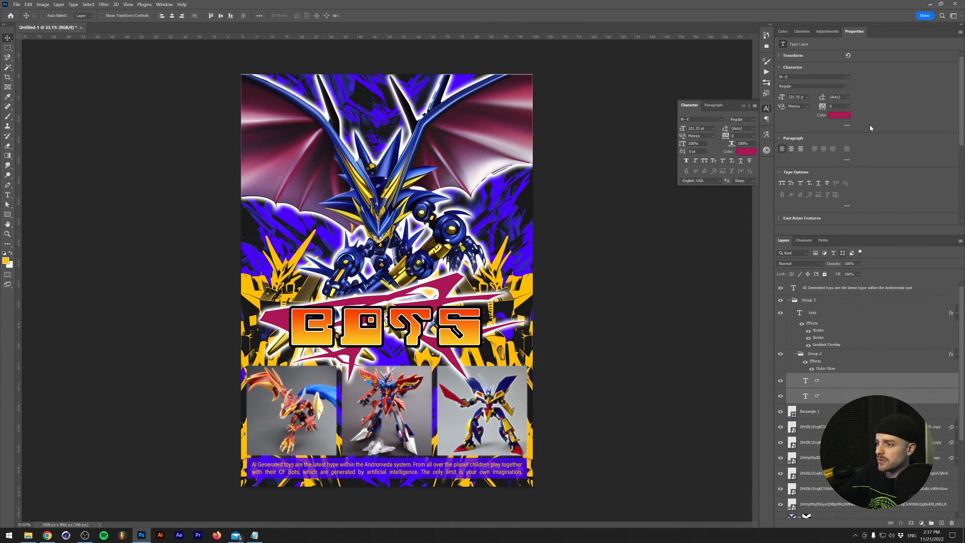
left_click(840, 115)
left_click(581, 415)
left_click_drag(561, 397, 605, 376)
left_click(648, 374)
Step: Switch the CF group's Outer Glow to a gradient that starts in red, and move its white stop further out
double_click(826, 369)
left_click(649, 350)
left_click(649, 374)
left_click(688, 350)
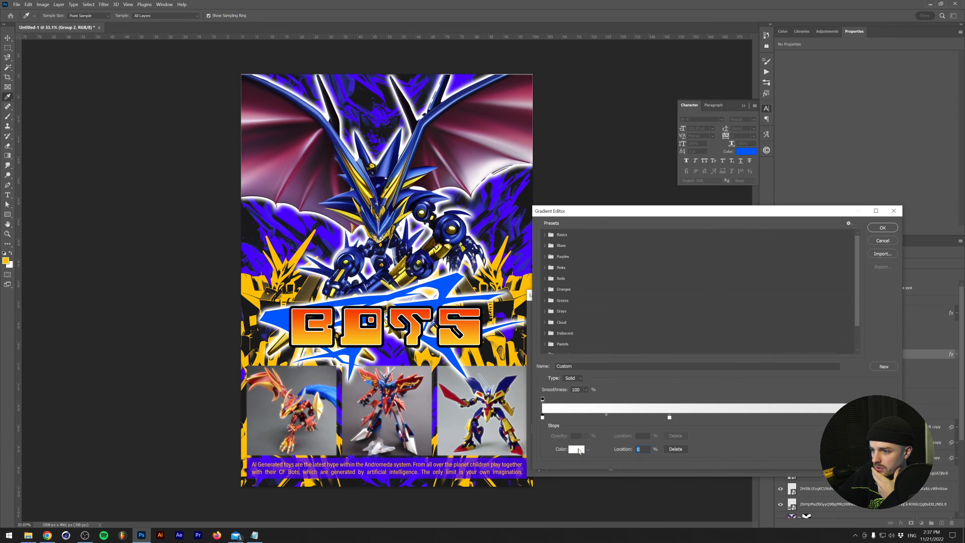
left_click(578, 452)
left_click_drag(557, 410, 598, 376)
left_click(647, 375)
left_click_drag(669, 417, 745, 418)
left_click(880, 228)
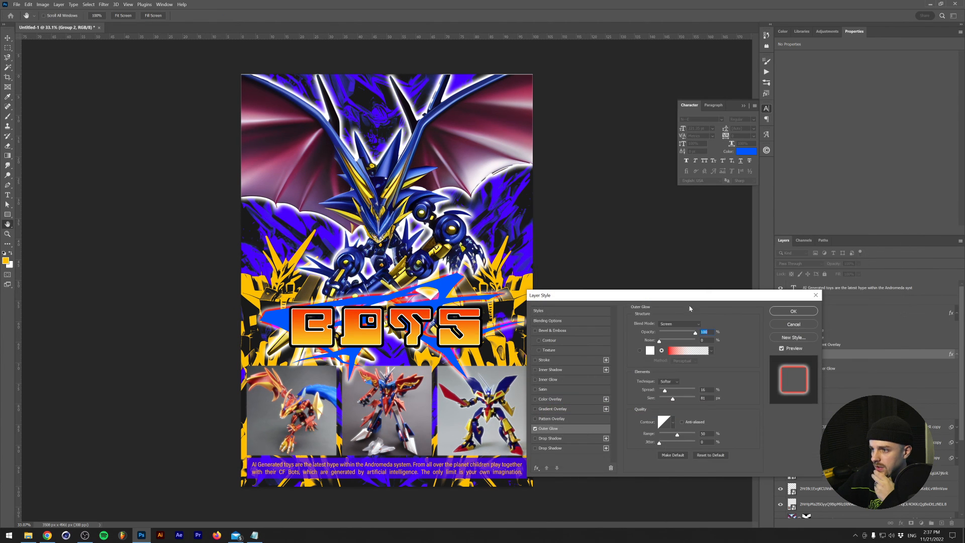
Step: Increase the glow's spread and size slightly and pull the gradient's white stop back towards the red one
left_click_drag(664, 390, 667, 390)
left_click_drag(672, 399, 676, 399)
left_click(688, 350)
left_click_drag(746, 418, 663, 417)
left_click(878, 228)
Step: Change the glow gradient's starting colour to orange and shift its colour stop along the gradient
left_click(687, 351)
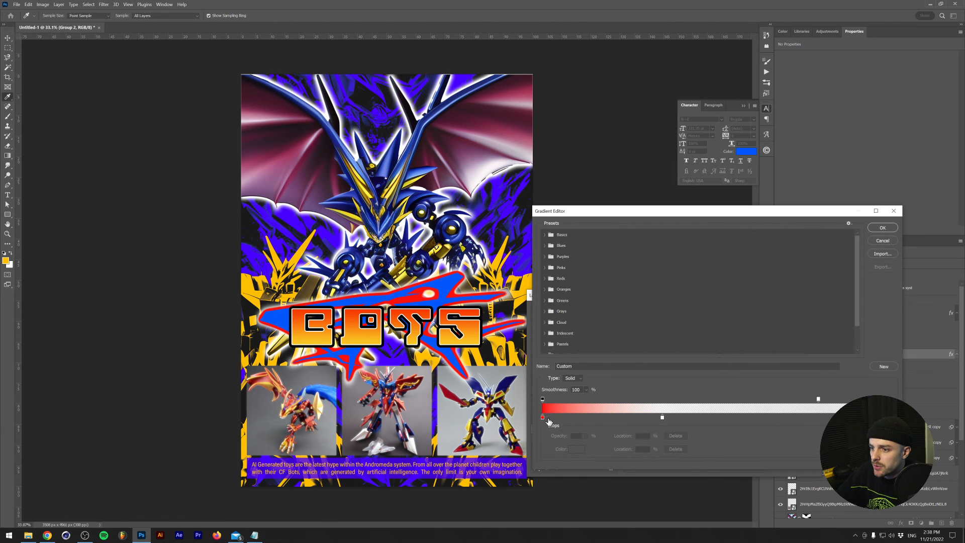
left_click(575, 448)
mouse_move(559, 385)
left_mouse_down()
mouse_move(550, 385)
mouse_move(557, 378)
left_mouse_up()
left_click(583, 468)
left_click(648, 374)
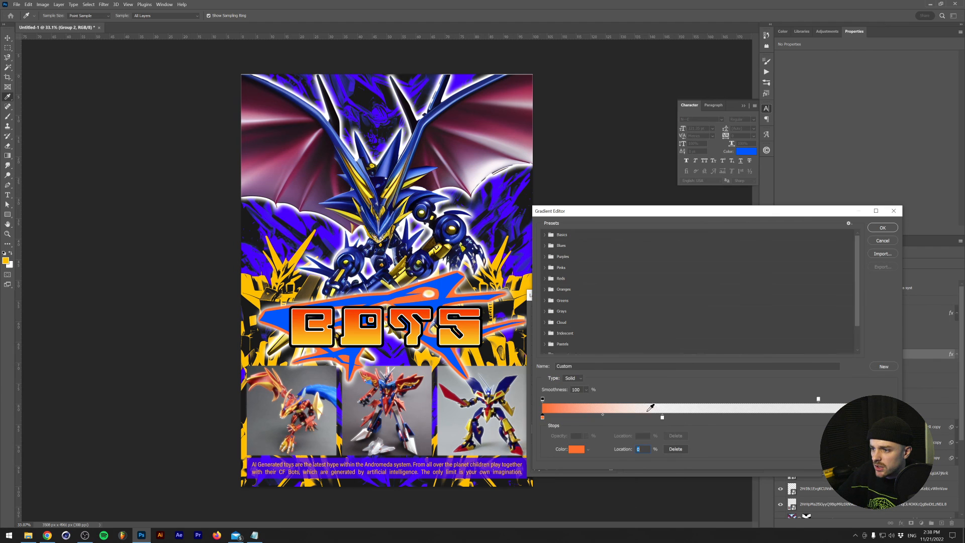
left_click_drag(570, 421, 713, 419)
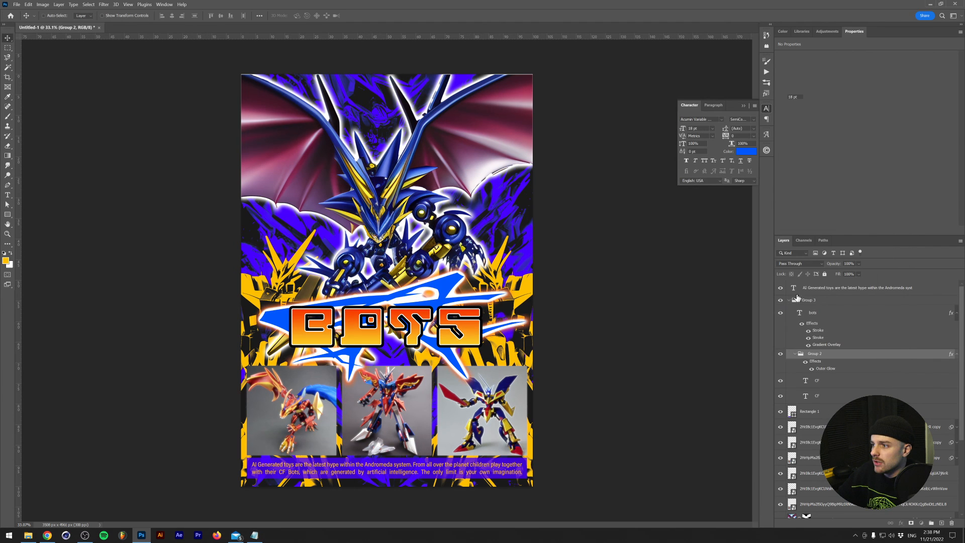
Step: Group all the layers under the name "Composition" and convert that group to a smart object
left_click(796, 293)
left_click(788, 300)
scroll(825, 376, "down", 2)
left_click(823, 509, "shift")
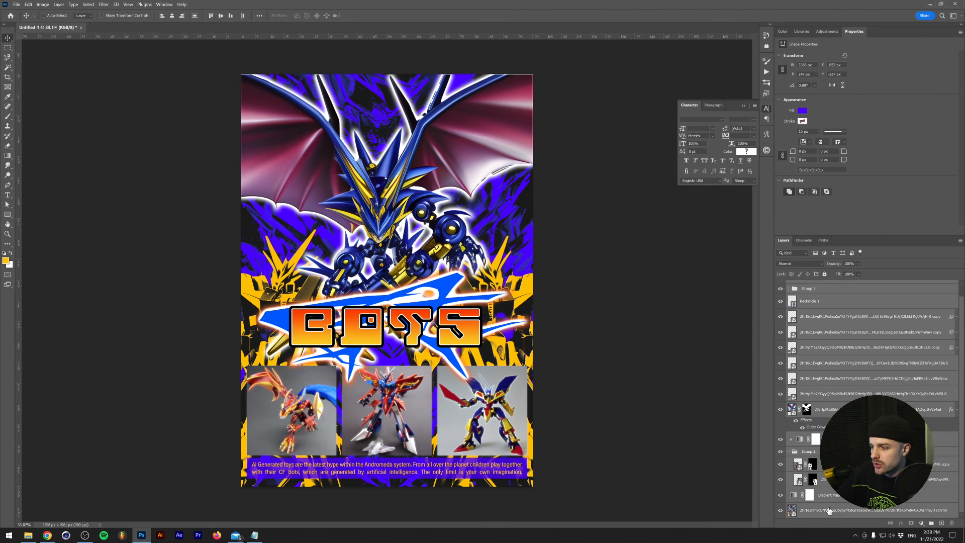
key("ctrl+g")
type("C")
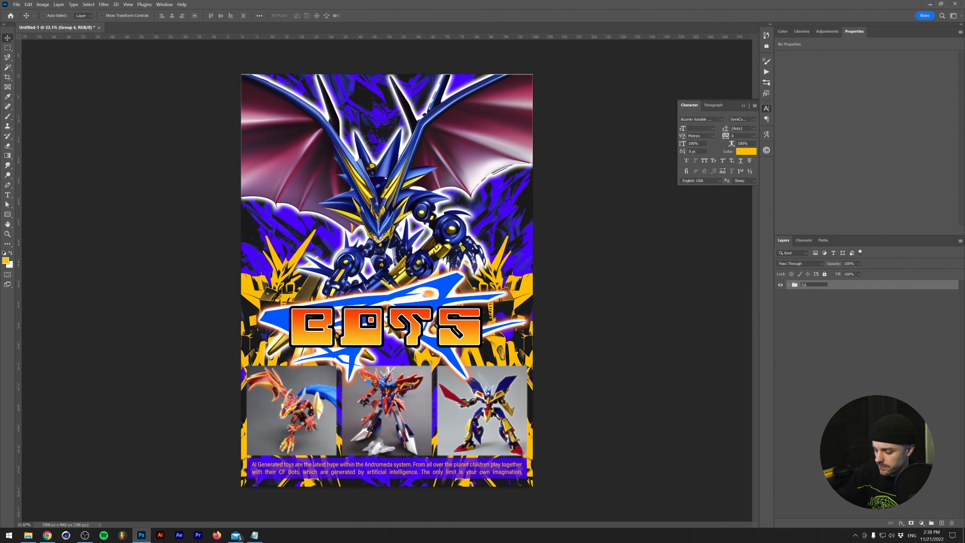
type("omposition")
key("Return")
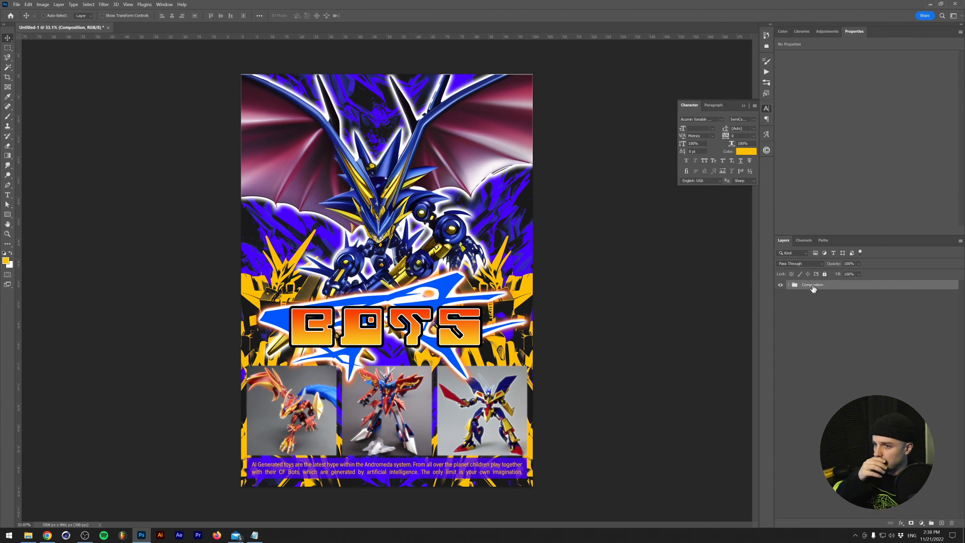
right_click(869, 287)
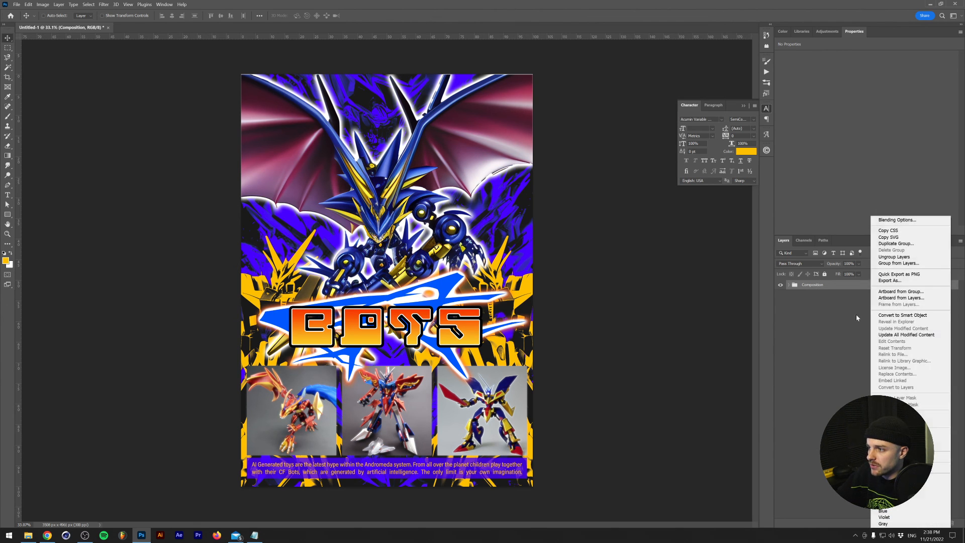
left_click(903, 315)
Step: Start a Field Blur on Composition, placing pins on the dragon's left wing at about 4 px and beside the logo's left end
left_click(103, 4)
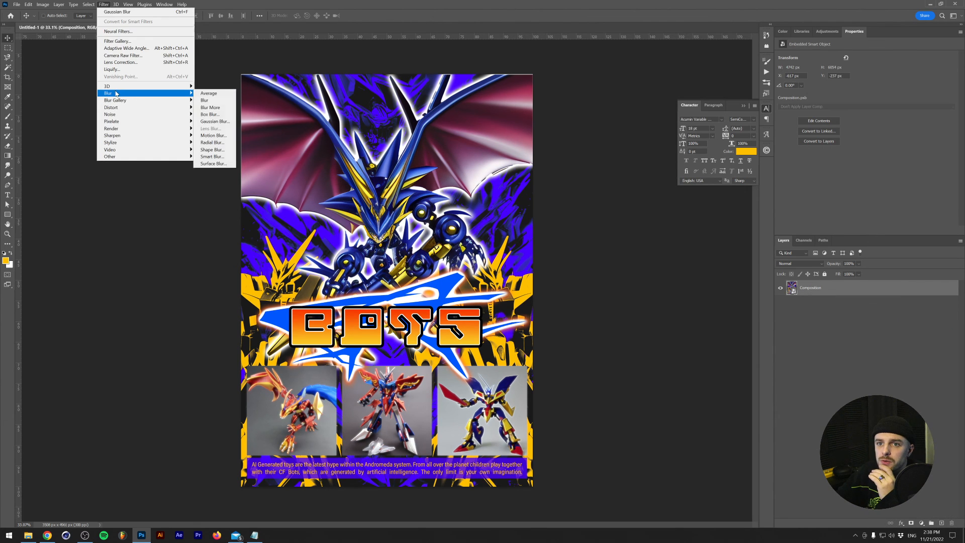
mouse_move(146, 100)
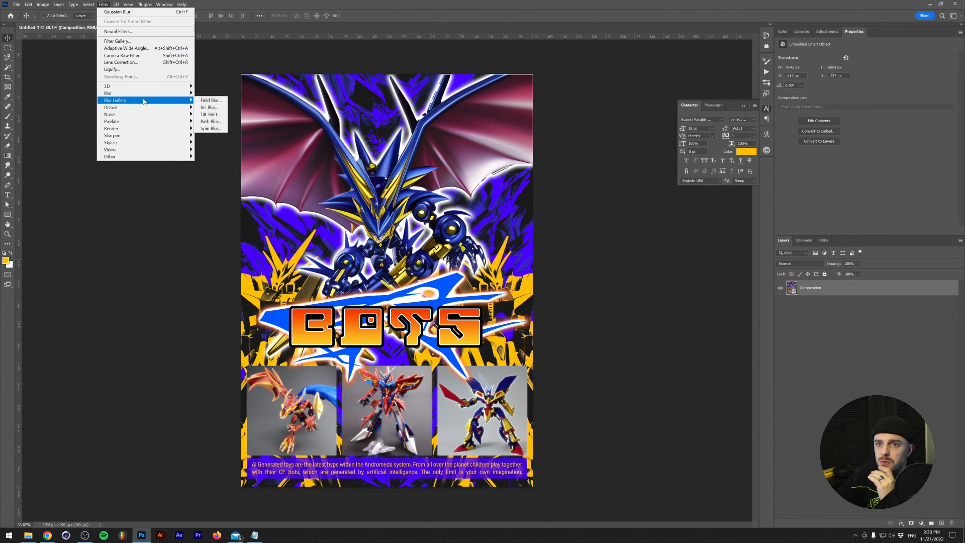
left_click(211, 100)
left_click(325, 128)
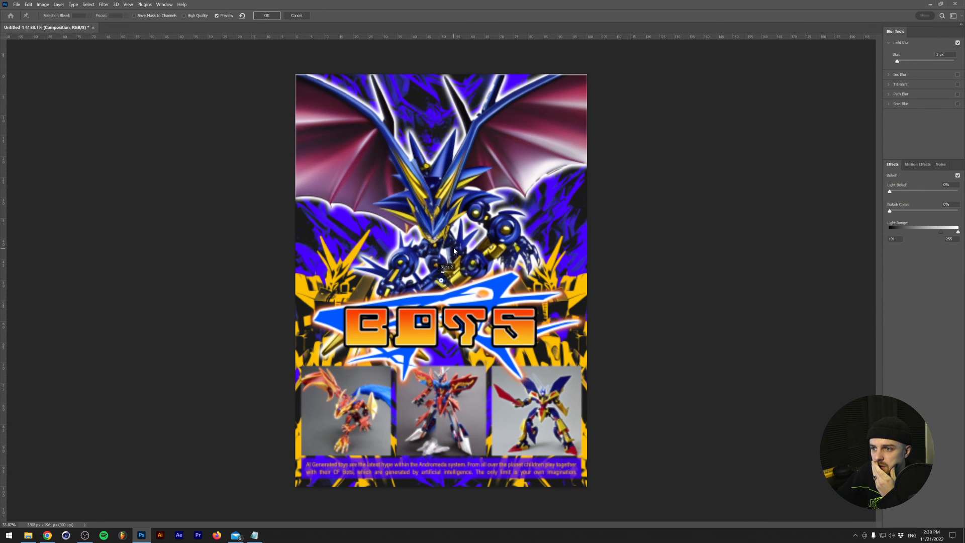
left_click_drag(331, 137, 338, 120)
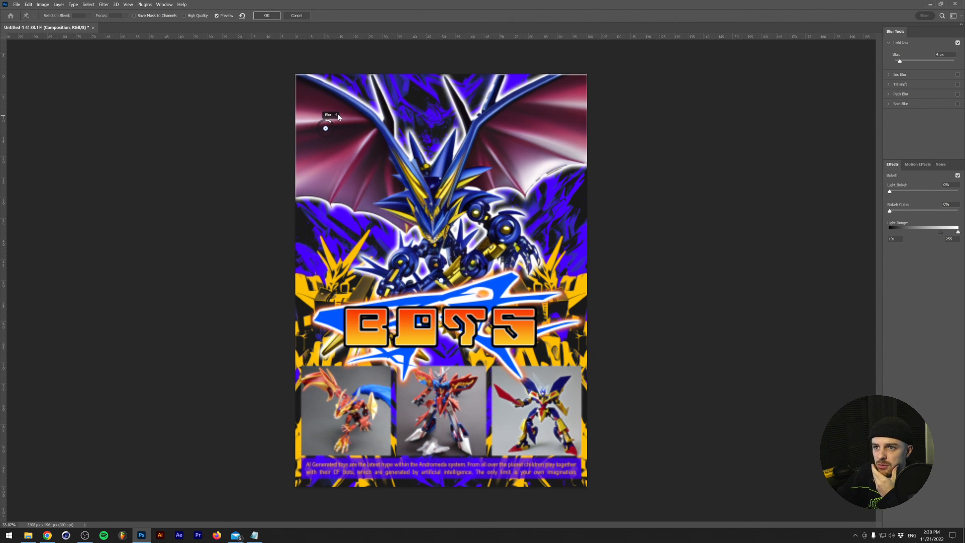
left_click(313, 320)
left_click_drag(319, 326, 325, 296)
Step: Add blur pins at the poster's lower-left corner, middle toy image (about 3 px), right edge (about 2 px) and upper-right corner, and apply the Field Blur
left_click(295, 481)
left_click_drag(301, 487, 308, 466)
left_click(419, 441)
left_click_drag(425, 448, 427, 428)
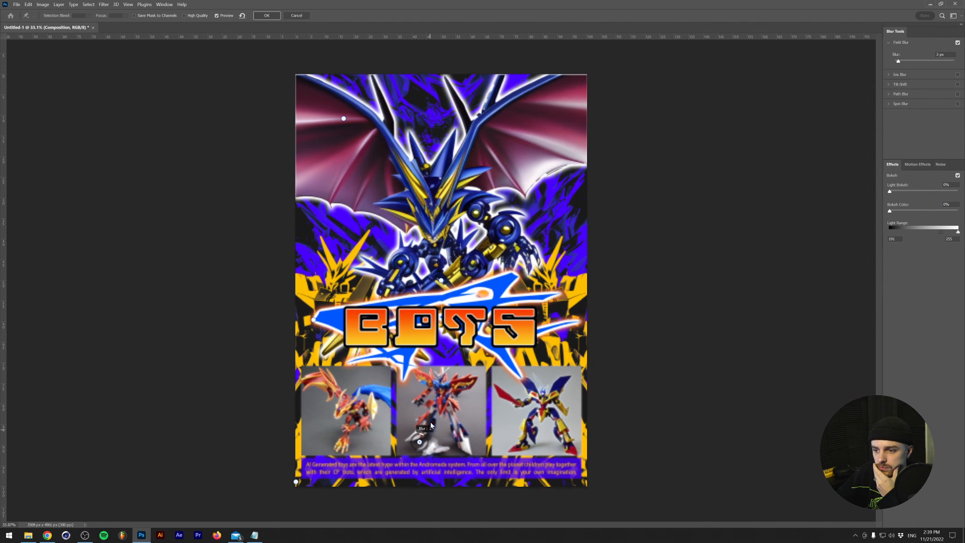
left_click(583, 351)
left_click_drag(588, 356, 598, 324)
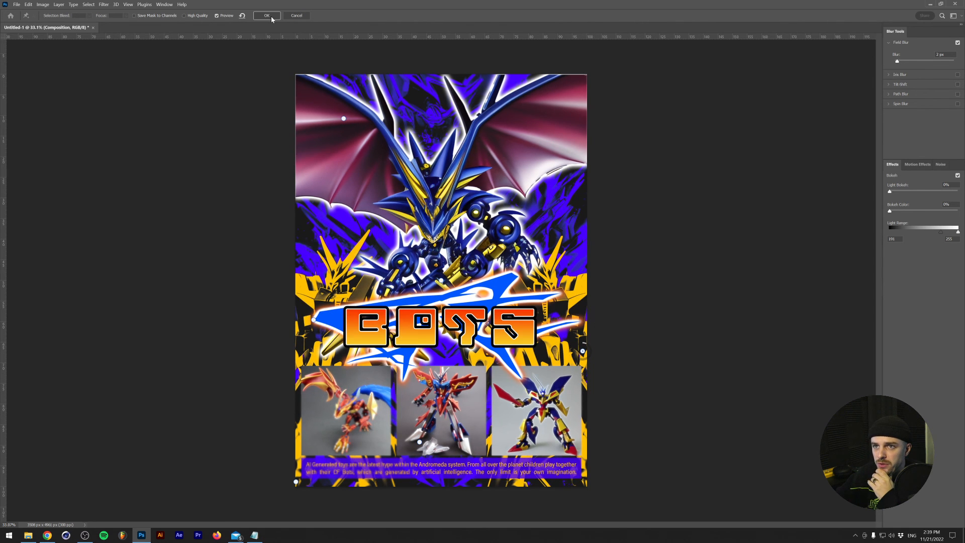
left_click(587, 83)
left_click_drag(594, 80, 598, 82)
key("Return")
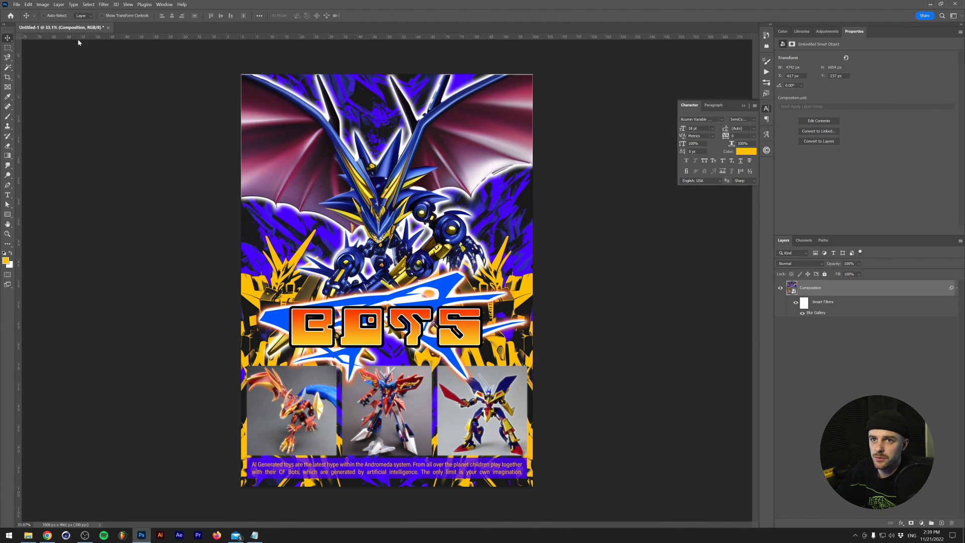
Step: Save the document as "Creating AI Art.psd" and remove the Blur Gallery filter from a duplicate of the Composition layer
left_click(17, 4)
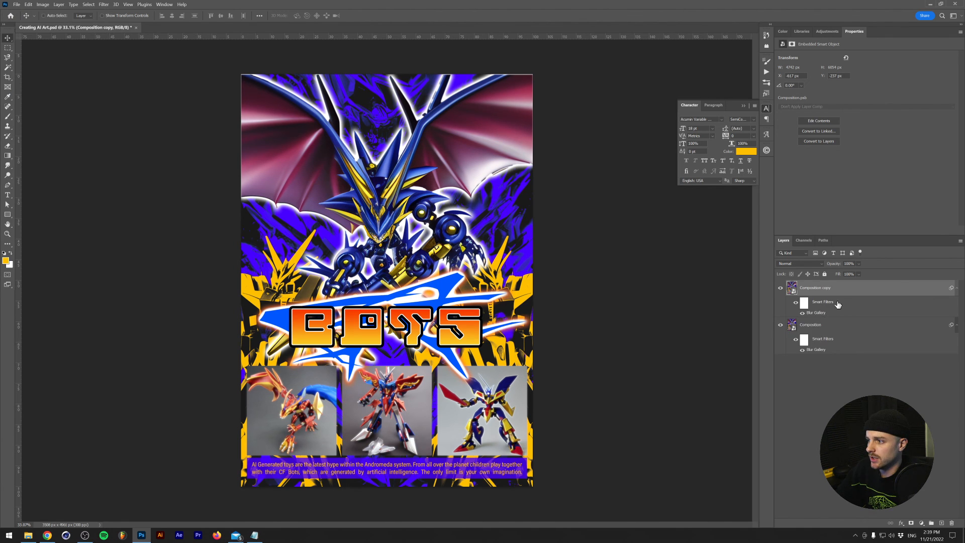
right_click(820, 311)
left_click(847, 339)
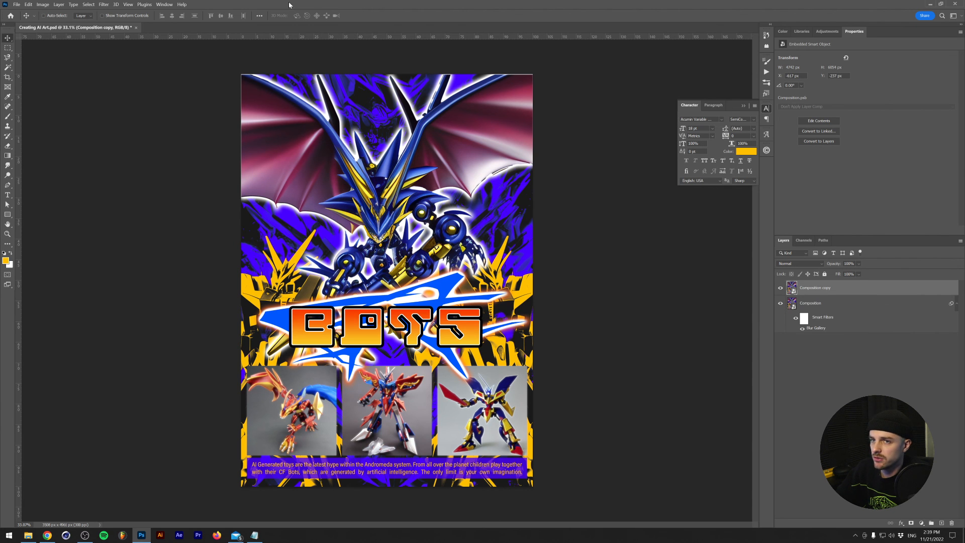
Step: Apply a Diffuse Glow filter to Composition copy with Graininess 6, Glow Amount 7 and Clear Amount 10
left_click(104, 4)
left_click(118, 41)
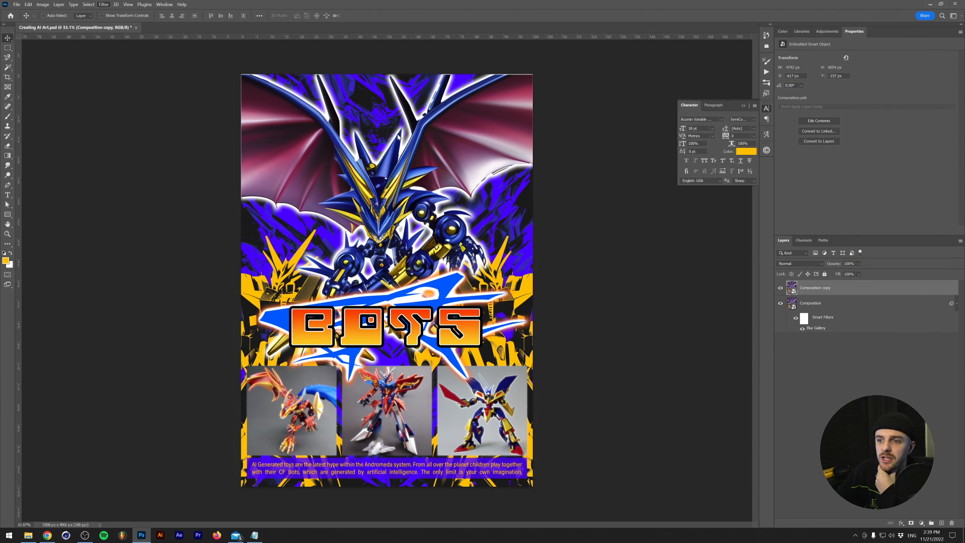
left_click(63, 495)
left_click_drag(289, 281, 239, 156)
mouse_move(721, 130)
left_mouse_down()
mouse_move(744, 130)
mouse_move(721, 130)
left_mouse_up()
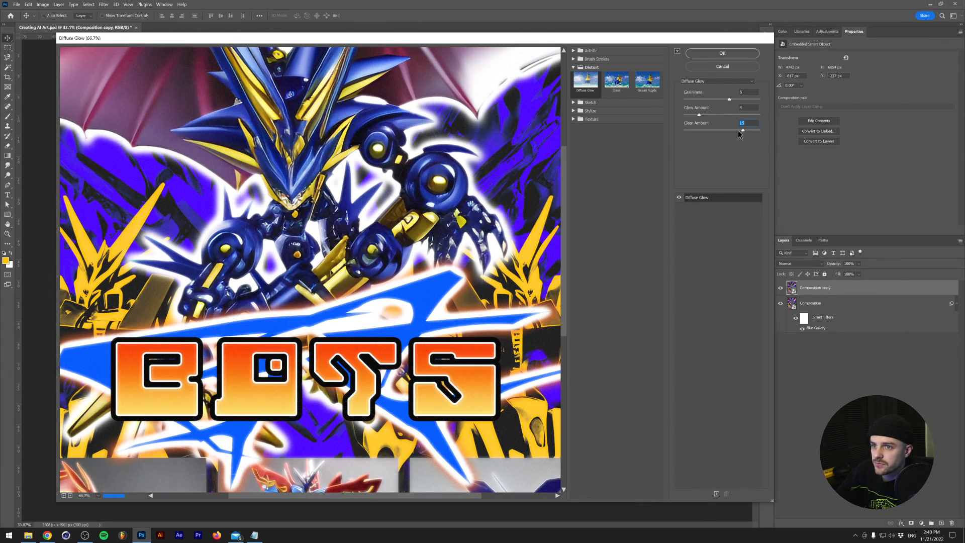
left_click(711, 114)
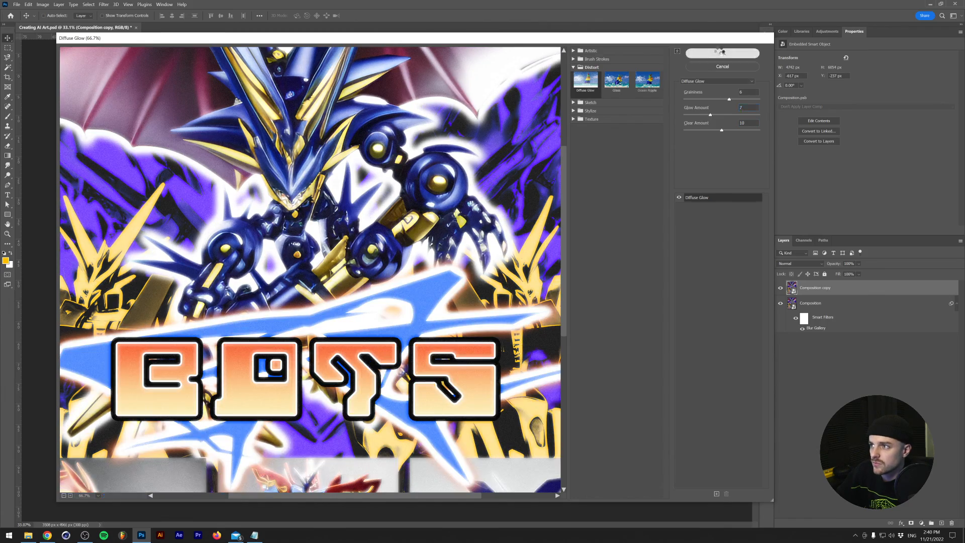
left_click(722, 52)
Step: Try Screen blending on Composition copy and limit it with the Blend If range of the underlying layer
left_click(798, 264)
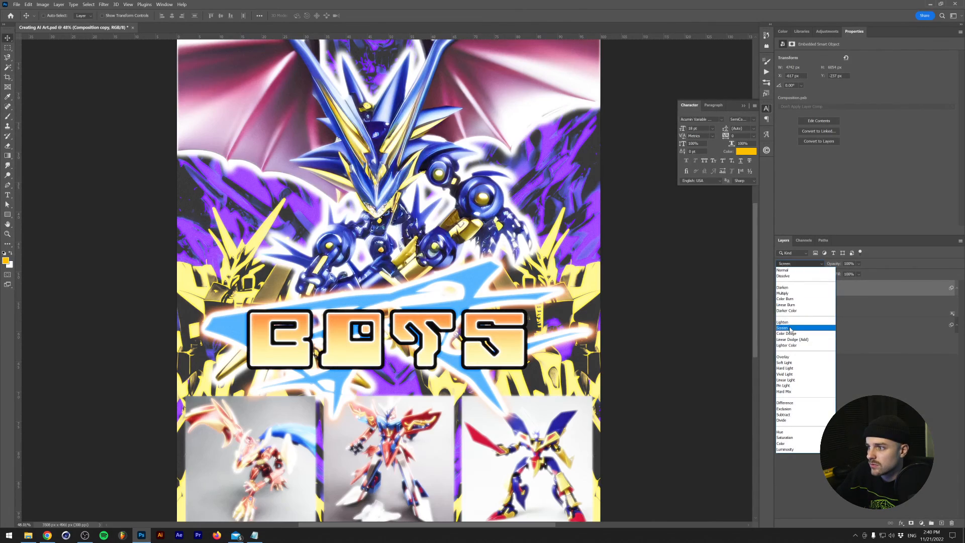
left_click(785, 327)
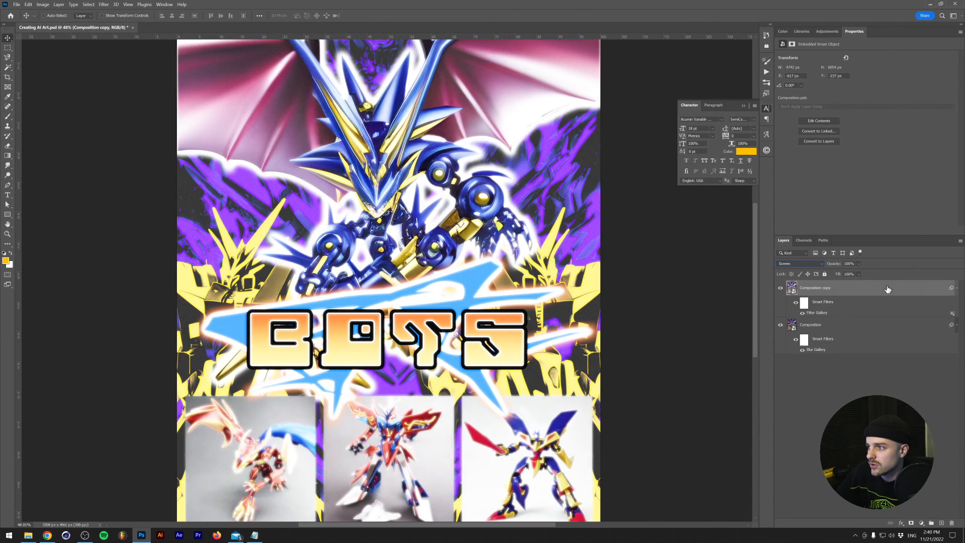
left_click_drag(634, 443, 704, 443)
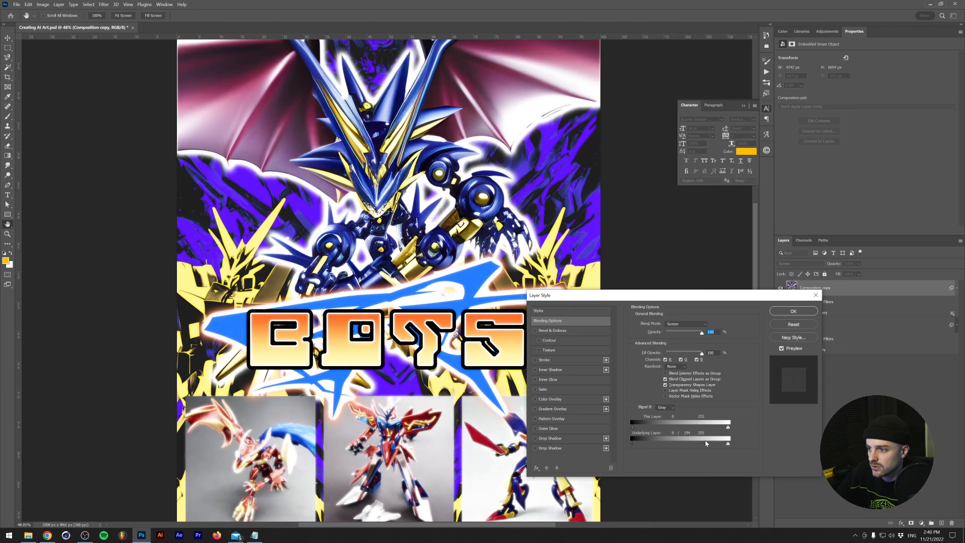
left_click_drag(632, 444, 605, 445)
left_click(793, 324)
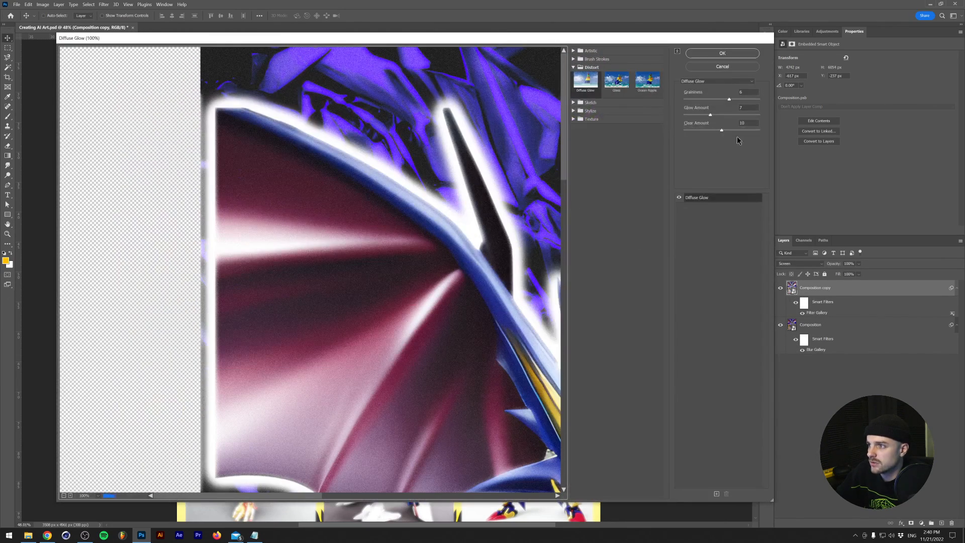
Step: Readjust the Diffuse Glow settings for a subtler glow and set Composition copy's blend mode to Overlay
mouse_move(722, 131)
left_mouse_down()
mouse_move(740, 131)
mouse_move(724, 115)
left_mouse_up()
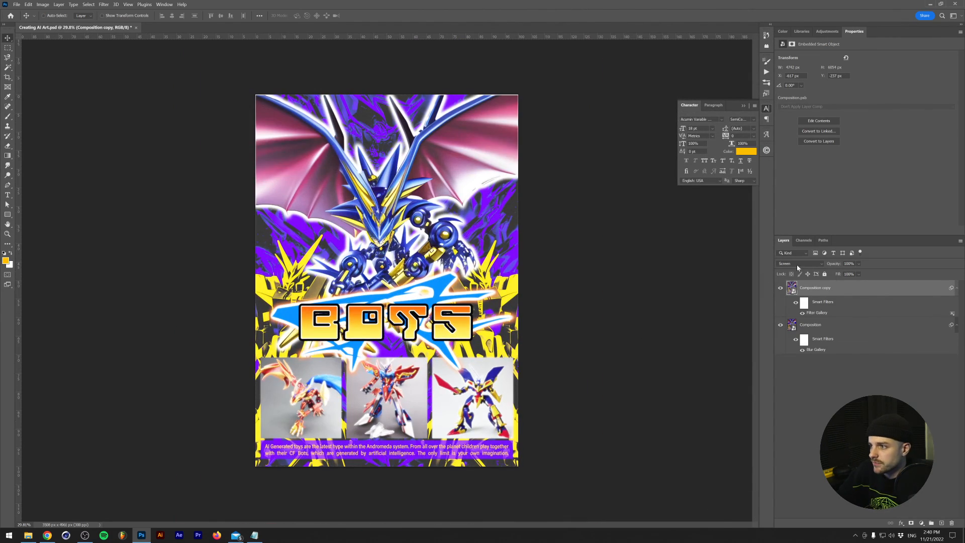
left_click(797, 264)
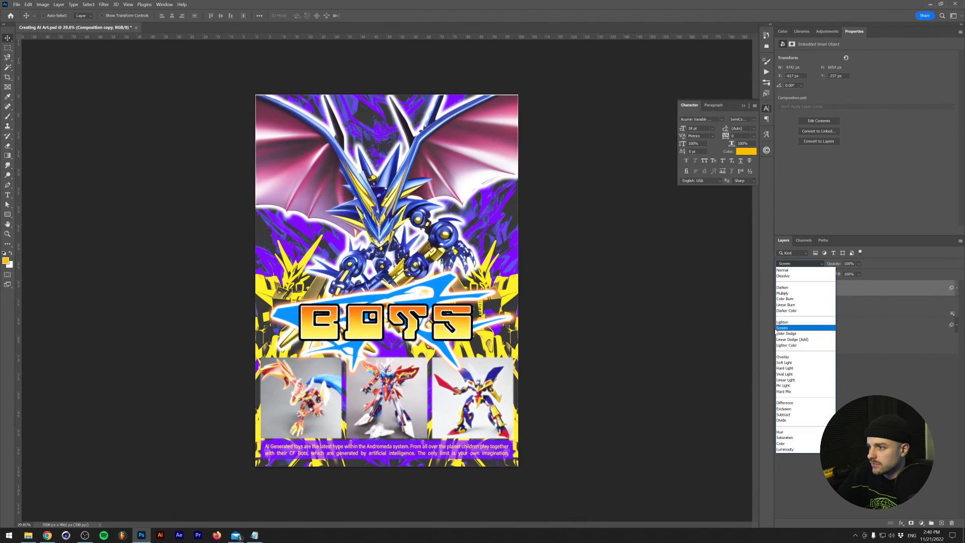
left_click(782, 358)
Step: Add a Curves adjustment layer above the poster, raising its black point and placing a control point in the darker midtones
left_click(827, 31)
left_click(815, 51)
left_click_drag(869, 126, 863, 118)
left_click_drag(826, 171, 826, 168)
left_click_drag(860, 119, 848, 135)
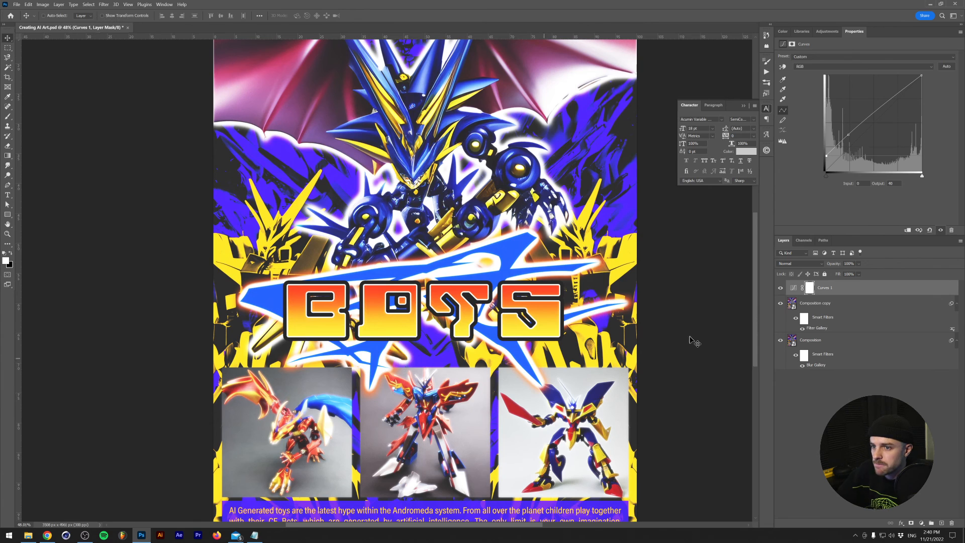
Step: Group the Curves layer with Composition copy and compare the poster with and without the group
left_click(811, 305, "ctrl")
key("ctrl+g")
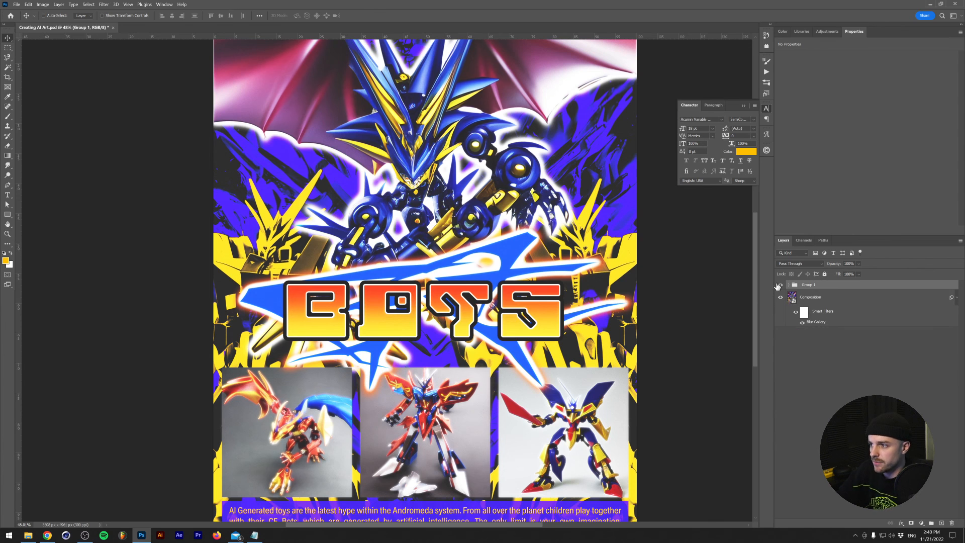
left_click(779, 286)
left_click(780, 286)
scroll(452, 402, "down", 3)
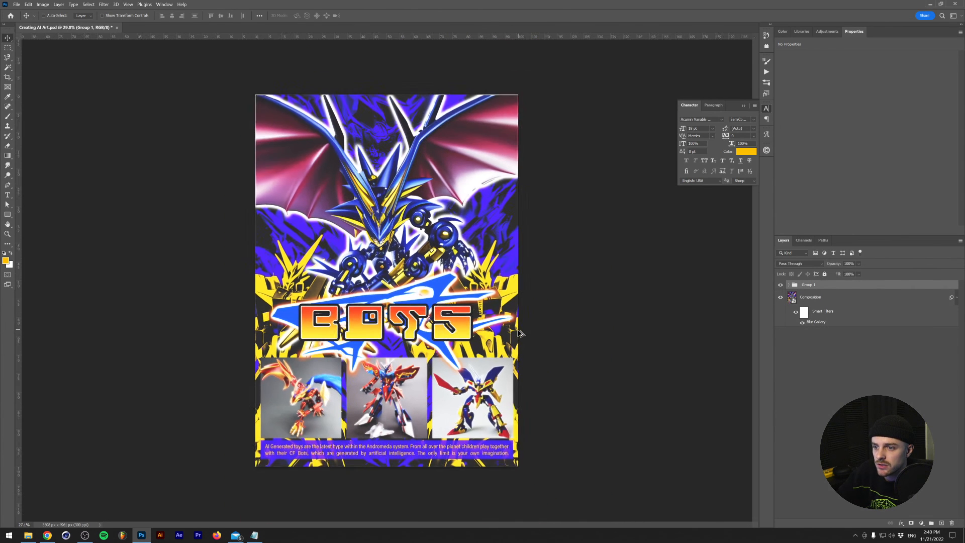
Step: Place Dreadlabs-PaperPack3-Black-1 from the Black Crafting Paper folder on the poster and scale it to about 160% to cover the canvas
left_click(28, 535)
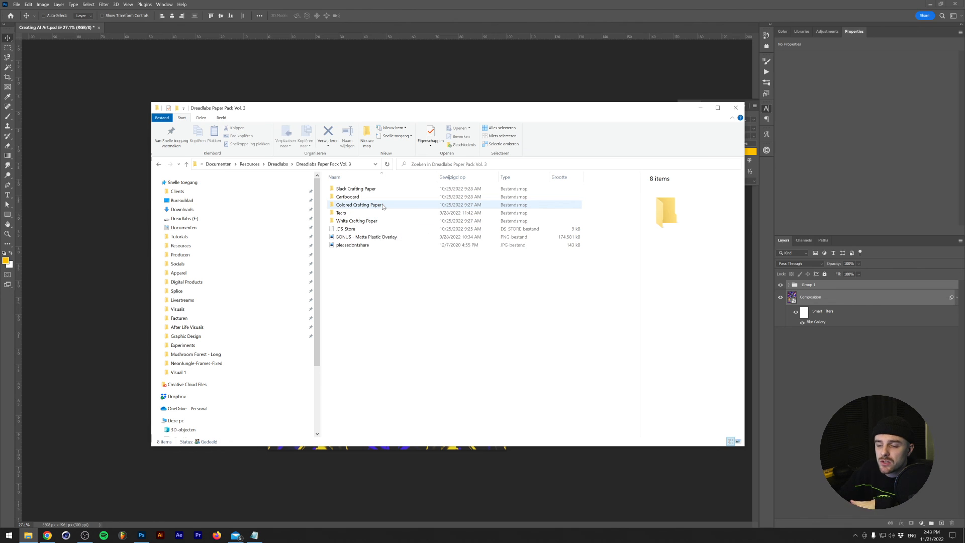
double_click(384, 189)
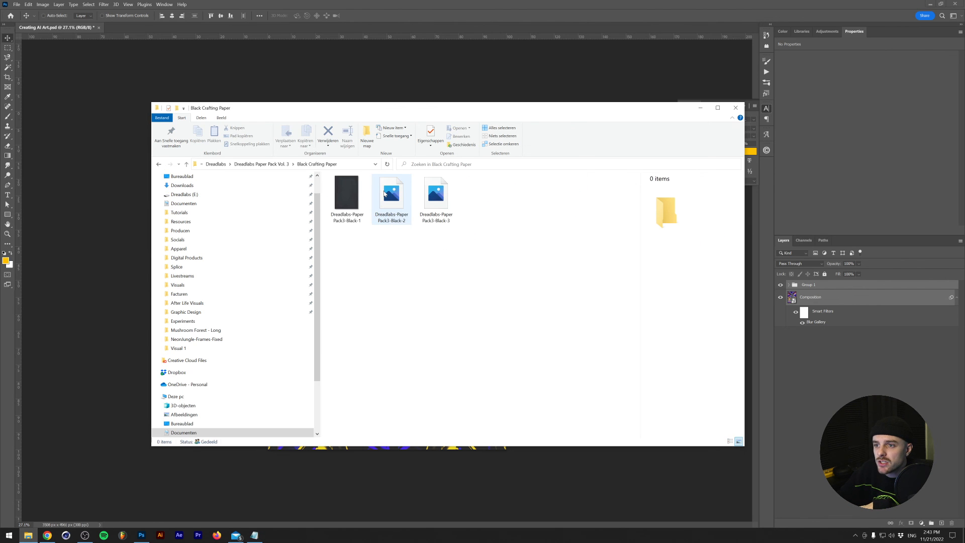
left_click_drag(347, 209, 499, 263)
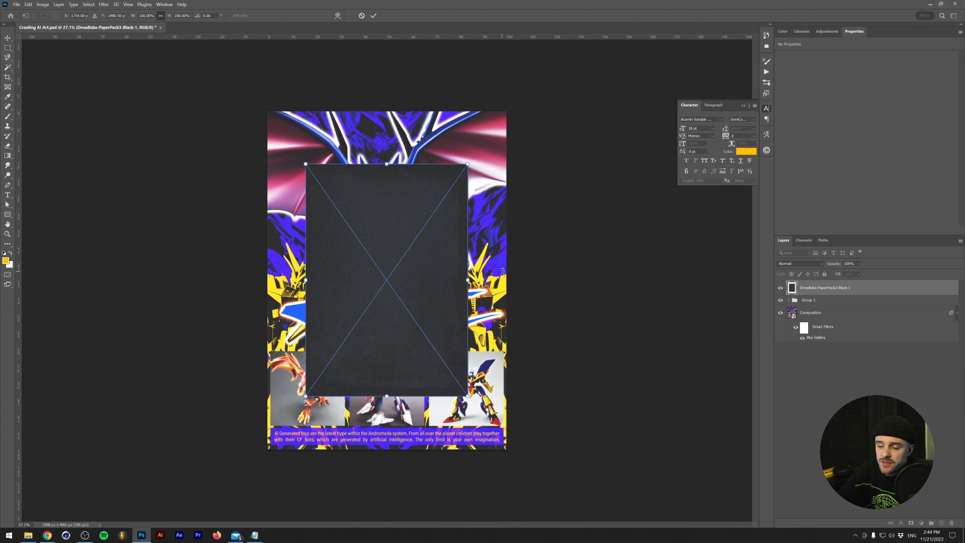
left_click_drag(470, 279, 522, 271)
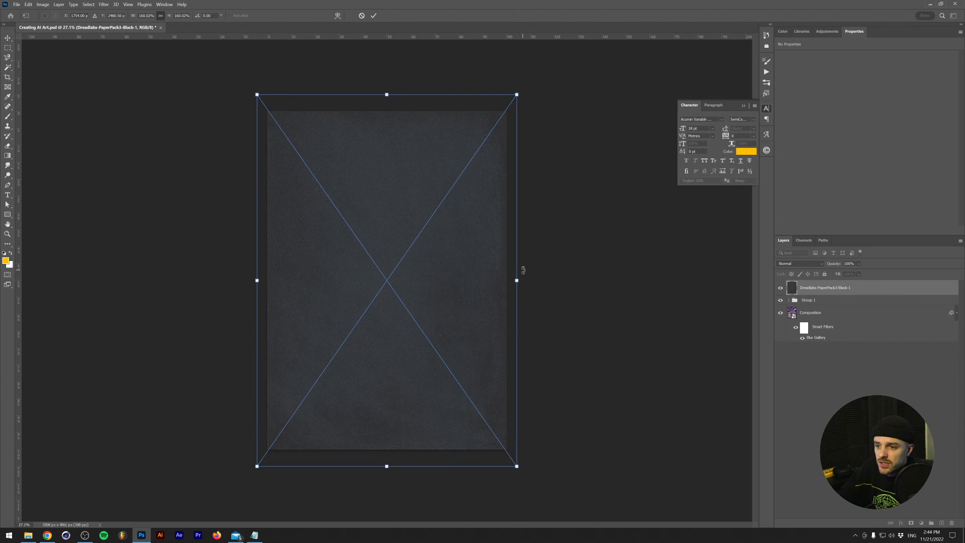
Step: Set the black paper texture's blend mode to Screen and inspect its effect on the poster
left_click(796, 264)
left_click(797, 264)
left_click(790, 328)
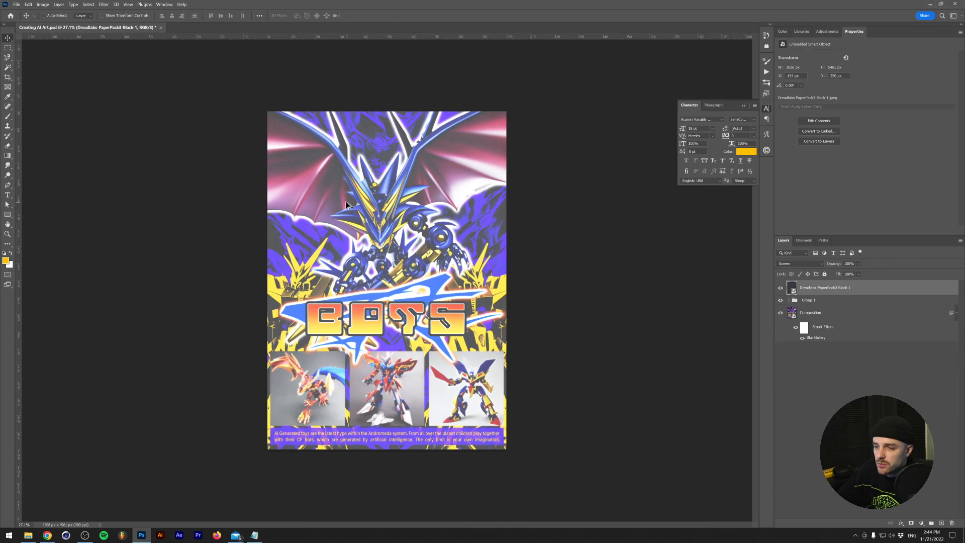
scroll(345, 201, "up", 9)
scroll(273, 199, "down", 10)
scroll(273, 201, "up", 6)
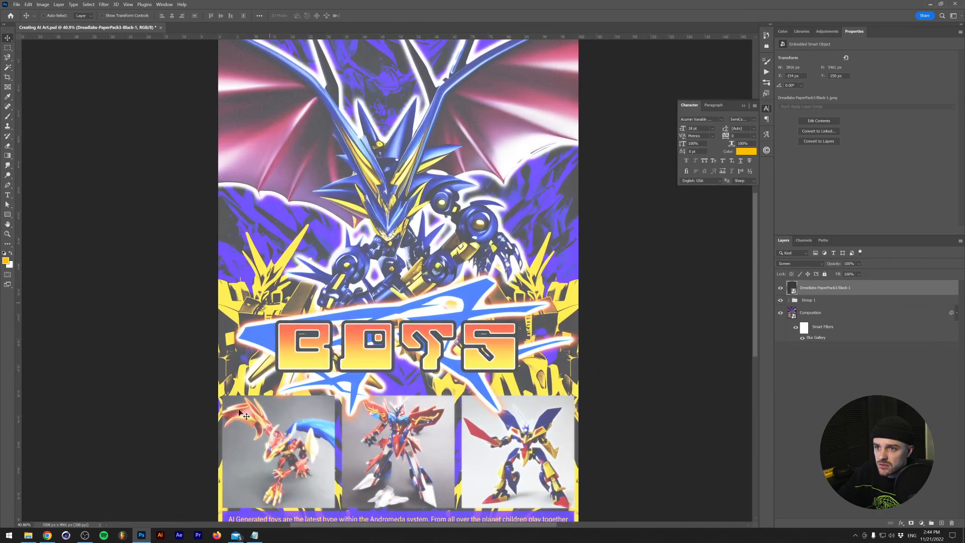
Step: Place the Dreadlabs-PaperPack3-White-3 texture on top and enlarge it to about 168%, aligned with the poster's upper edge
left_click(28, 536)
left_click_drag(437, 194, 409, 80)
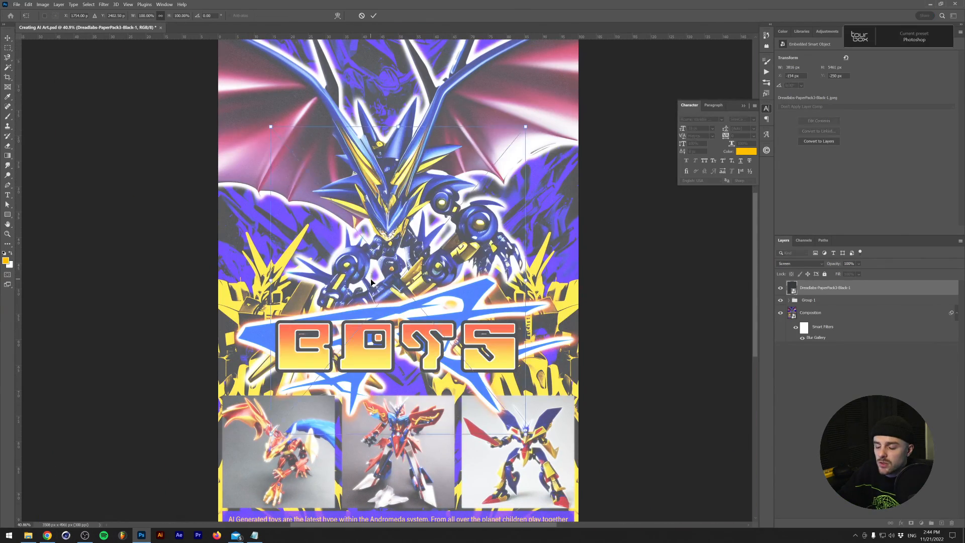
scroll(370, 277, "down", 6)
mouse_move(461, 275)
left_mouse_down()
mouse_move(508, 274)
mouse_move(477, 279)
left_mouse_up()
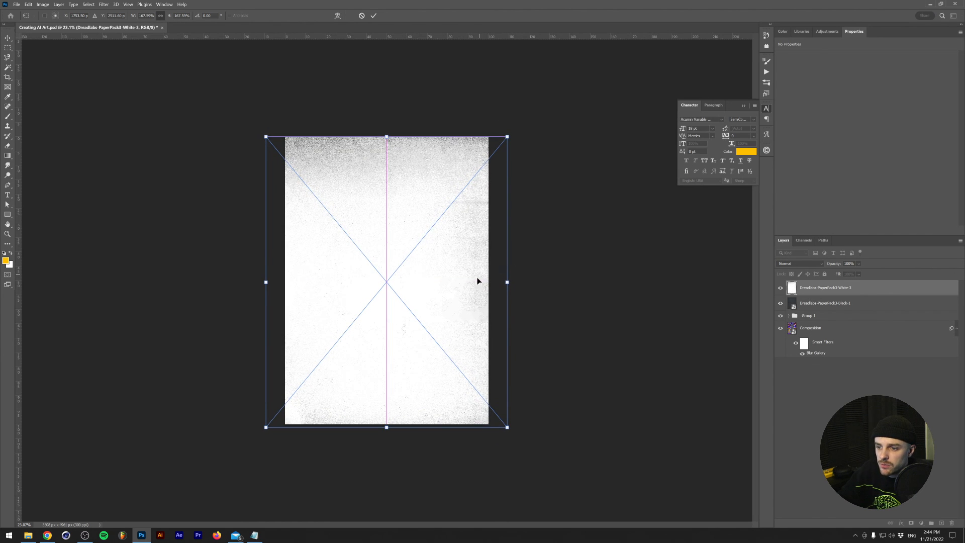
key("Return")
key("ctrl+0")
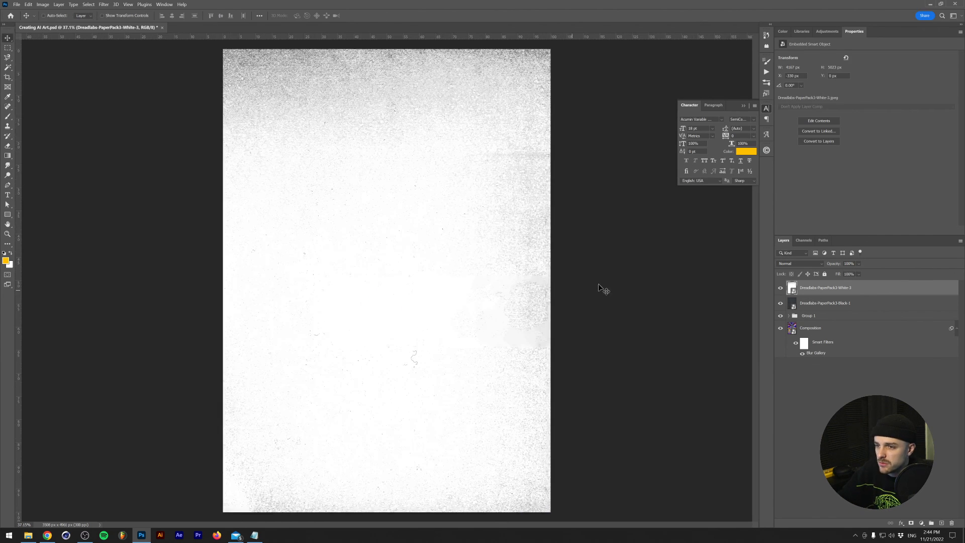
Step: Set the white paper texture to Multiply at 40% opacity and compare the poster with and without it
left_click(799, 264)
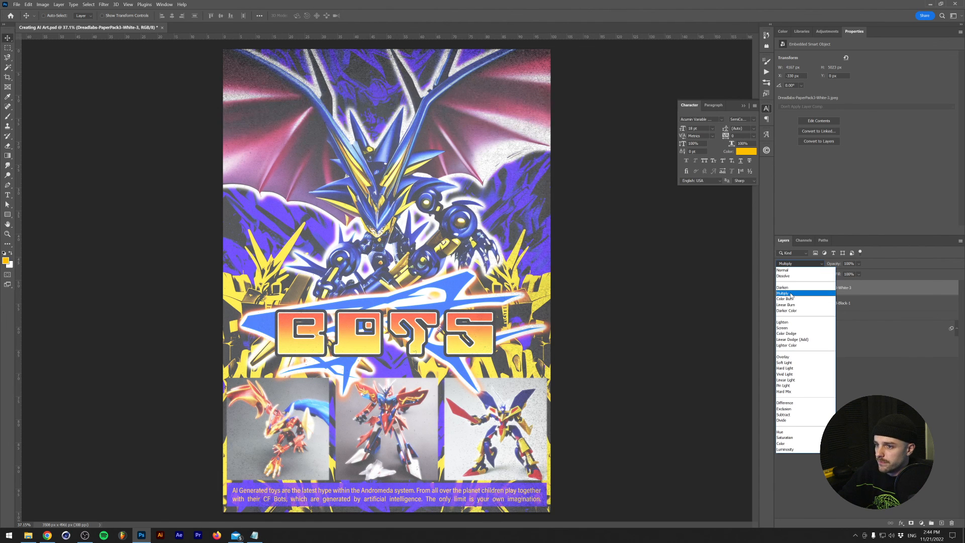
left_click(791, 295)
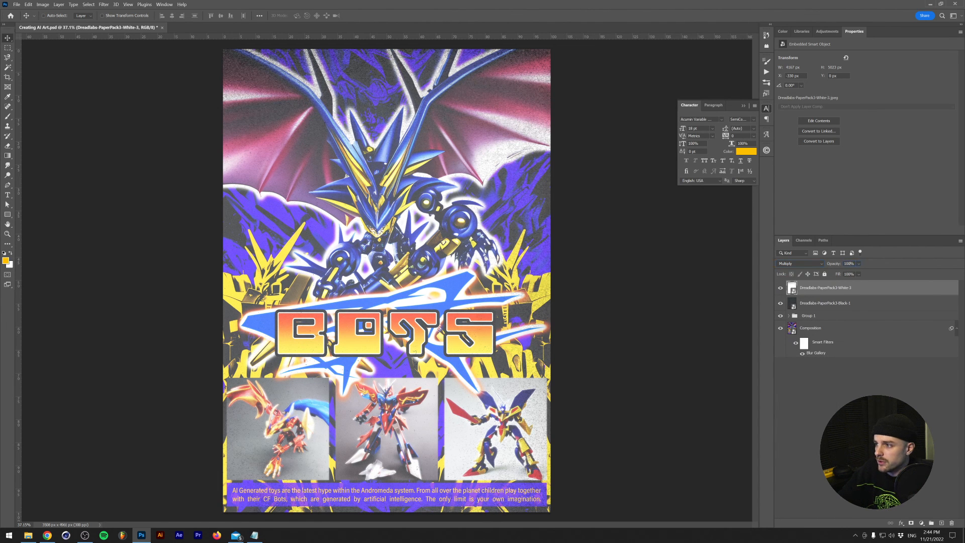
key("3")
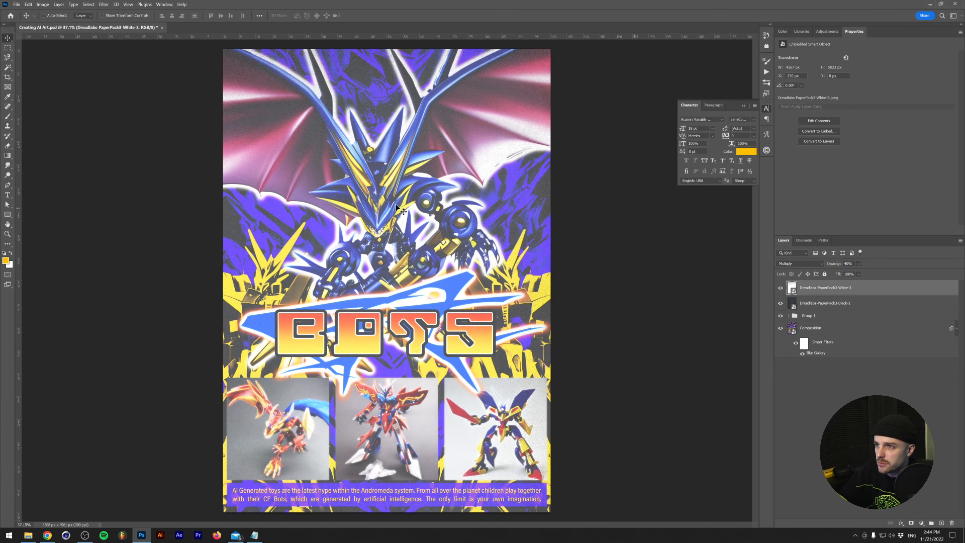
left_click(780, 288)
left_click(780, 289)
scroll(407, 232, "down", 2)
scroll(407, 232, "up", 1)
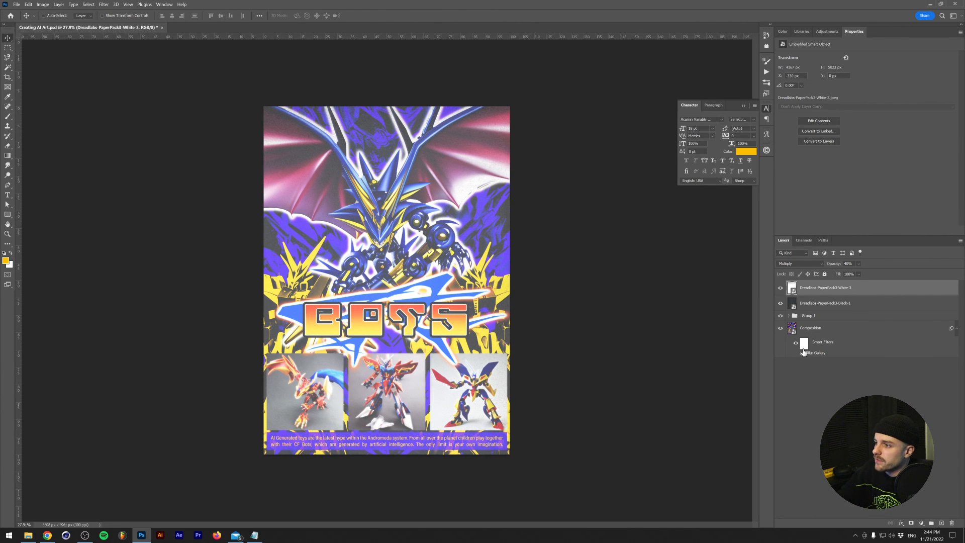
Step: Adjust the shadow point of the Curves layer inside Group 1 to about input 63, output 78
left_click(788, 316)
left_click(808, 329)
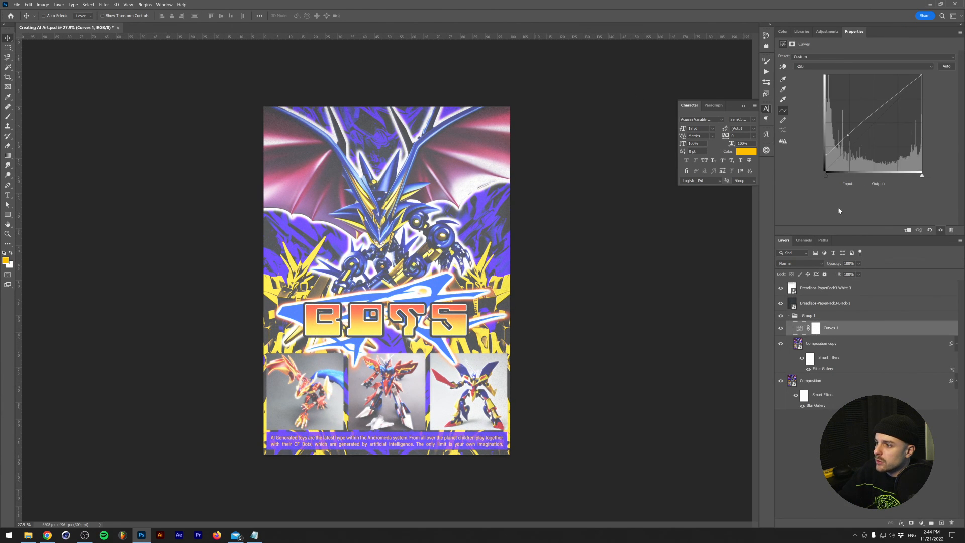
left_click(848, 137)
left_click_drag(825, 171, 850, 141)
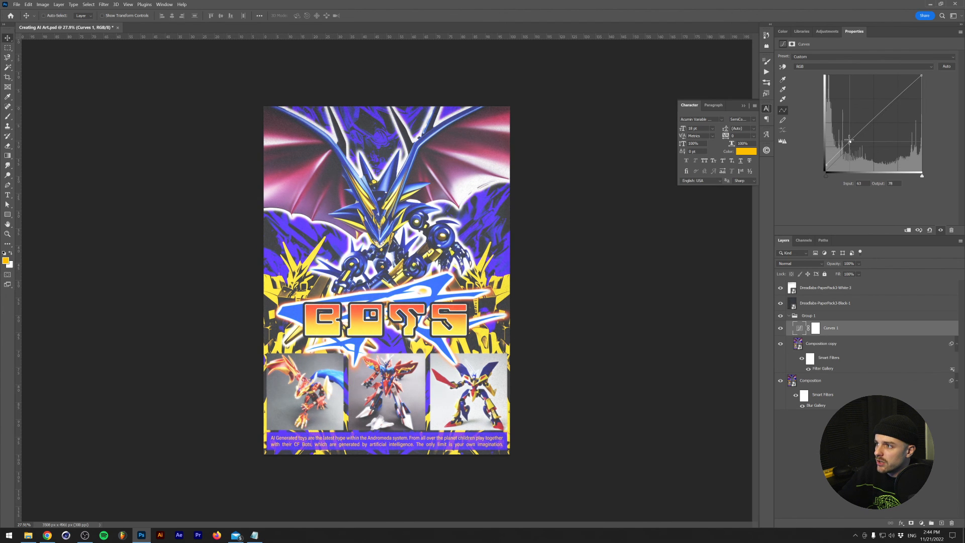
Step: Add a Hue/Saturation adjustment above the Curves layer in Group 1 and lower its saturation slightly
left_click(826, 31)
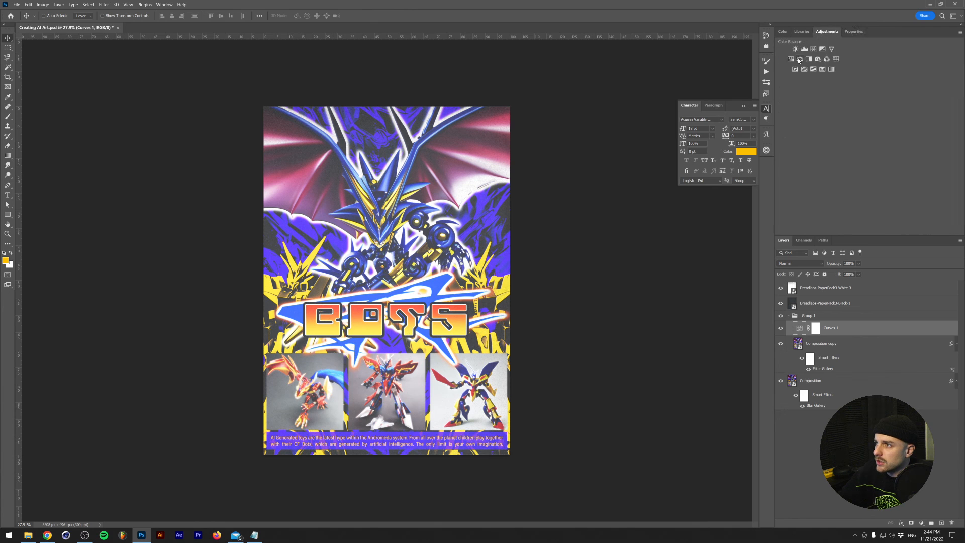
left_click(791, 59)
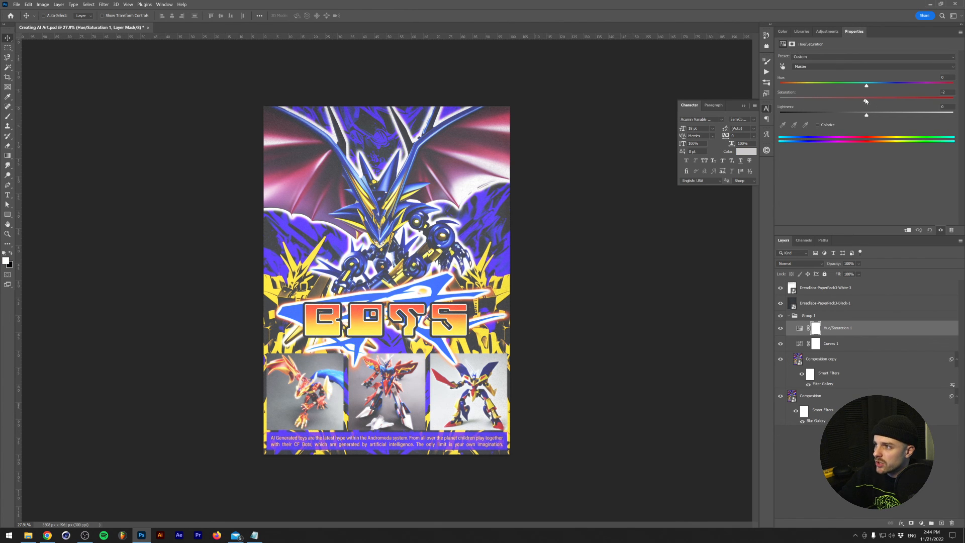
Step: Lower the Curves shadow point to about input 64, output 71, and compare the poster with and without Group 1
left_click(834, 343)
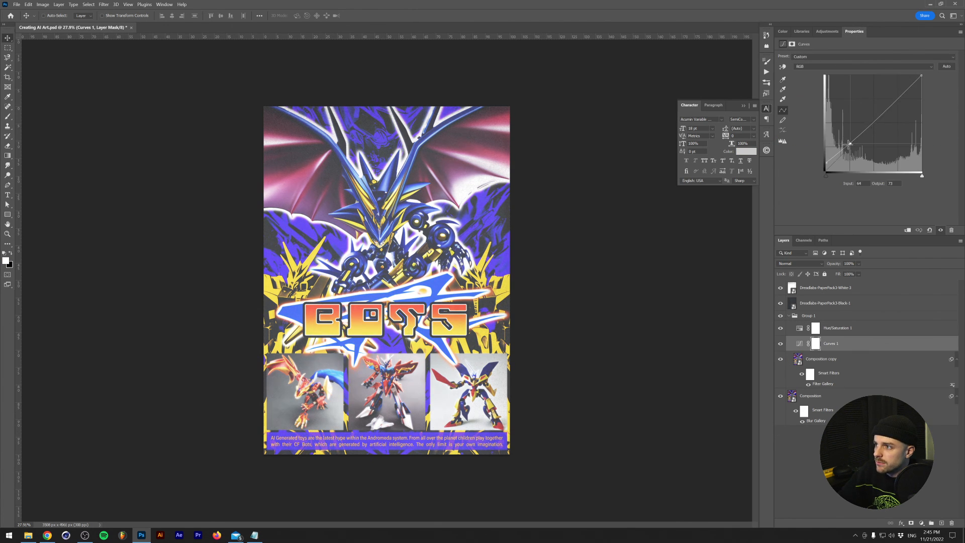
left_click(781, 316)
left_click(779, 317)
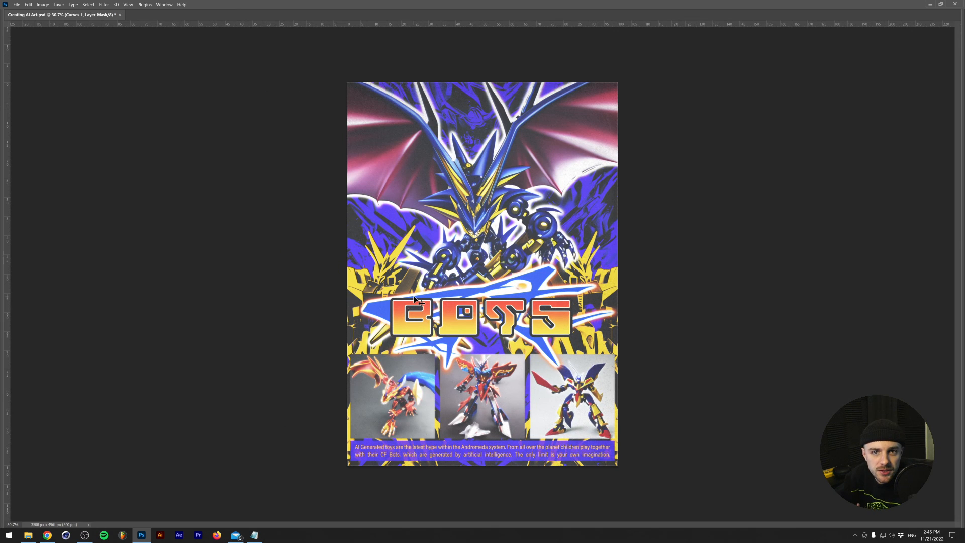